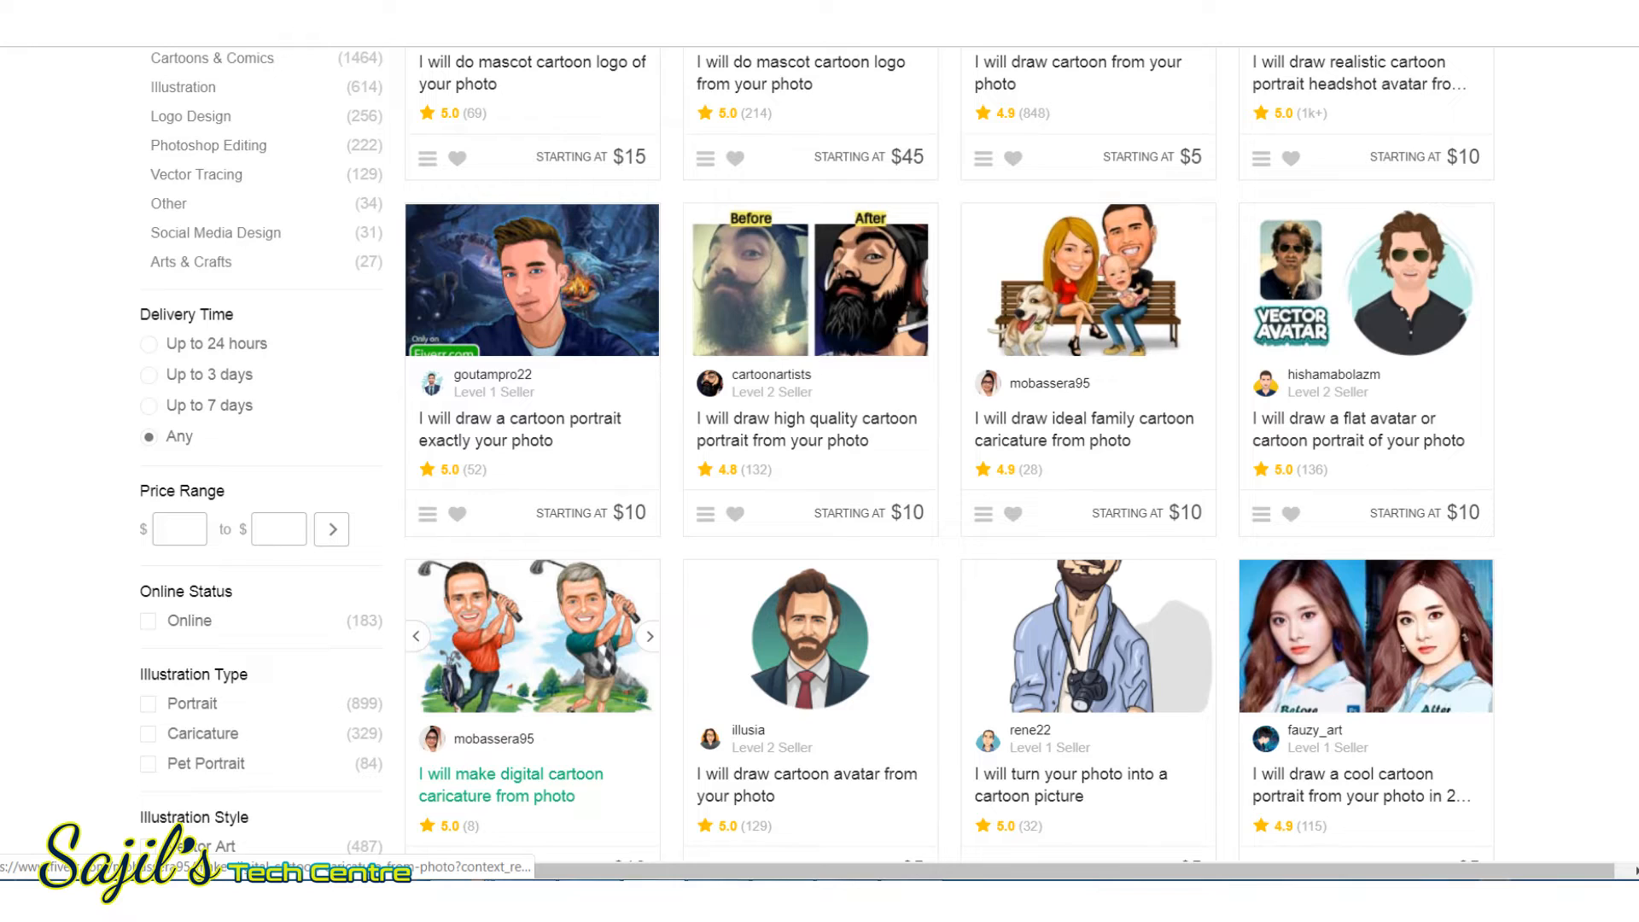
- Examine the Fiverr search results for "photo to cartoon", comparing the sample artwork, ratings and starting prices
{"action": "scroll", "coordinate": [947, 452], "scroll_direction": "down", "scroll_amount": 2}
{"action": "scroll", "coordinate": [947, 452], "scroll_direction": "down", "scroll_amount": 1}
{"action": "scroll", "coordinate": [947, 452], "scroll_direction": "down", "scroll_amount": 4}
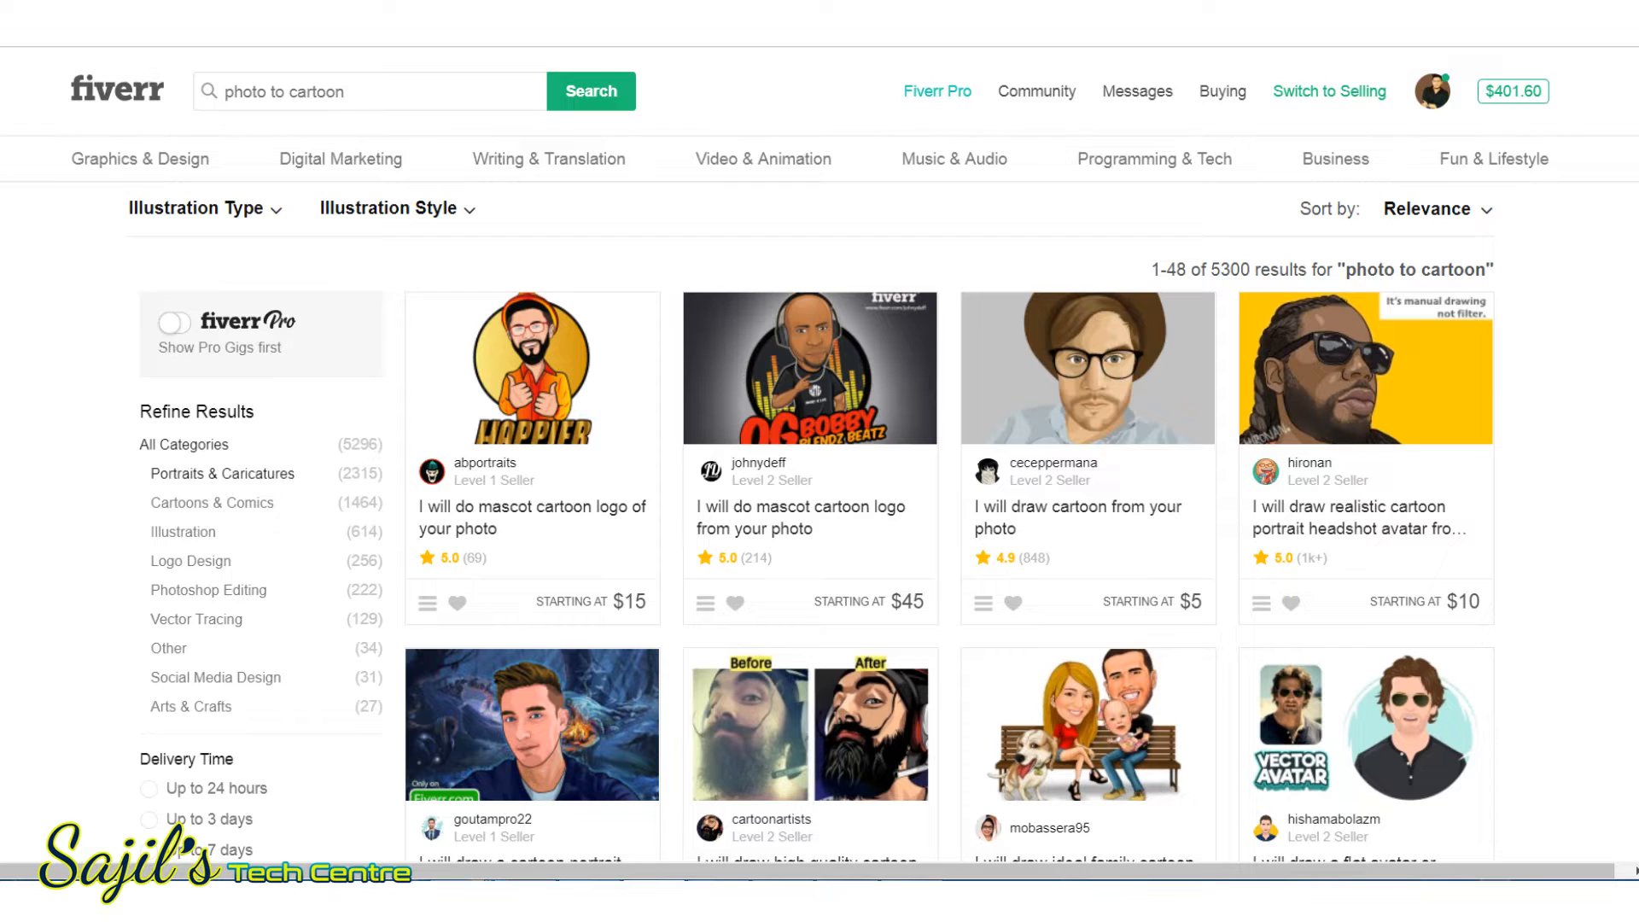
{"action": "scroll", "coordinate": [819, 460], "scroll_direction": "down", "scroll_amount": 5}
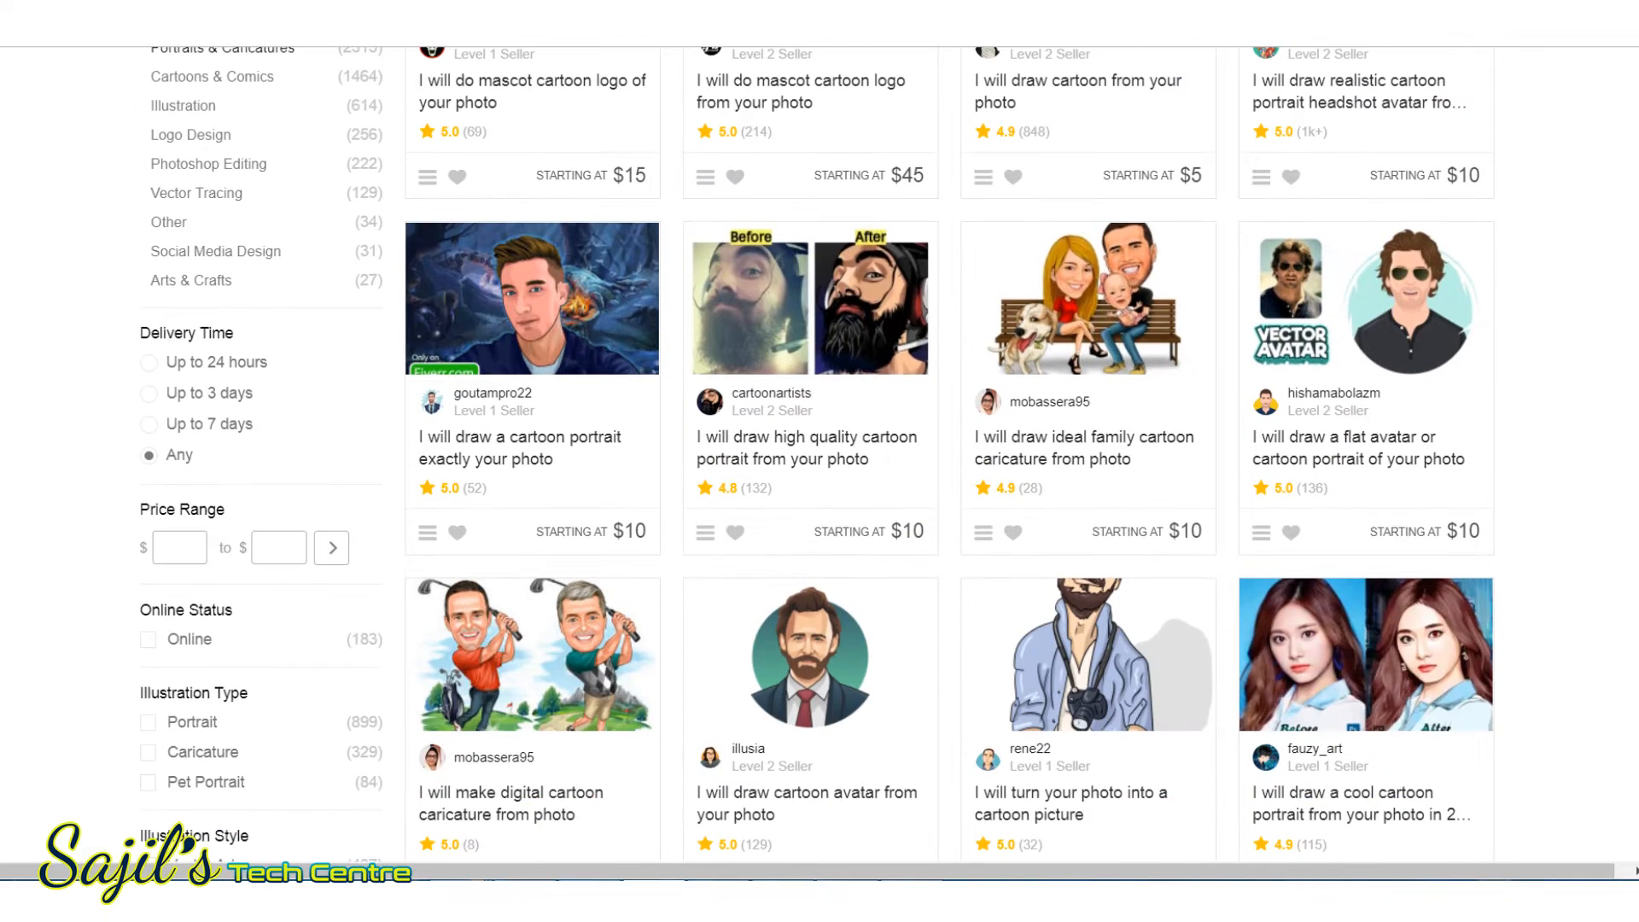
{"action": "scroll", "coordinate": [819, 461], "scroll_direction": "down", "scroll_amount": 4}
{"action": "scroll", "coordinate": [819, 461], "scroll_direction": "up", "scroll_amount": 5}
{"action": "scroll", "coordinate": [819, 461], "scroll_direction": "down", "scroll_amount": 1}
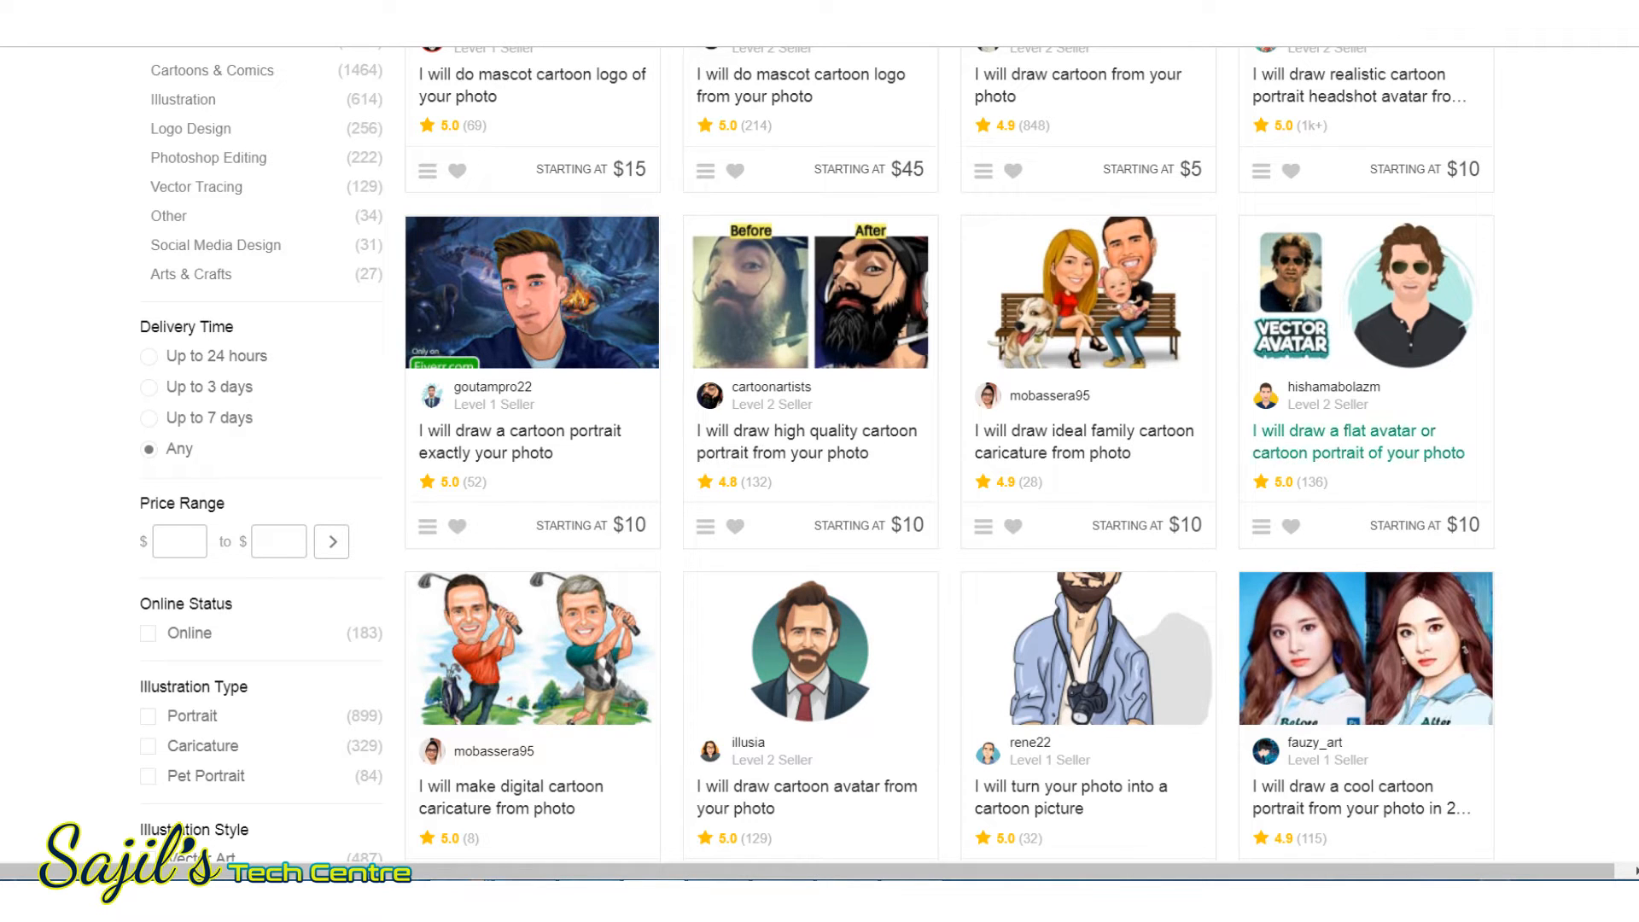
{"action": "scroll", "coordinate": [819, 461], "scroll_direction": "down", "scroll_amount": 6}
{"action": "scroll", "coordinate": [819, 461], "scroll_direction": "up", "scroll_amount": 5}
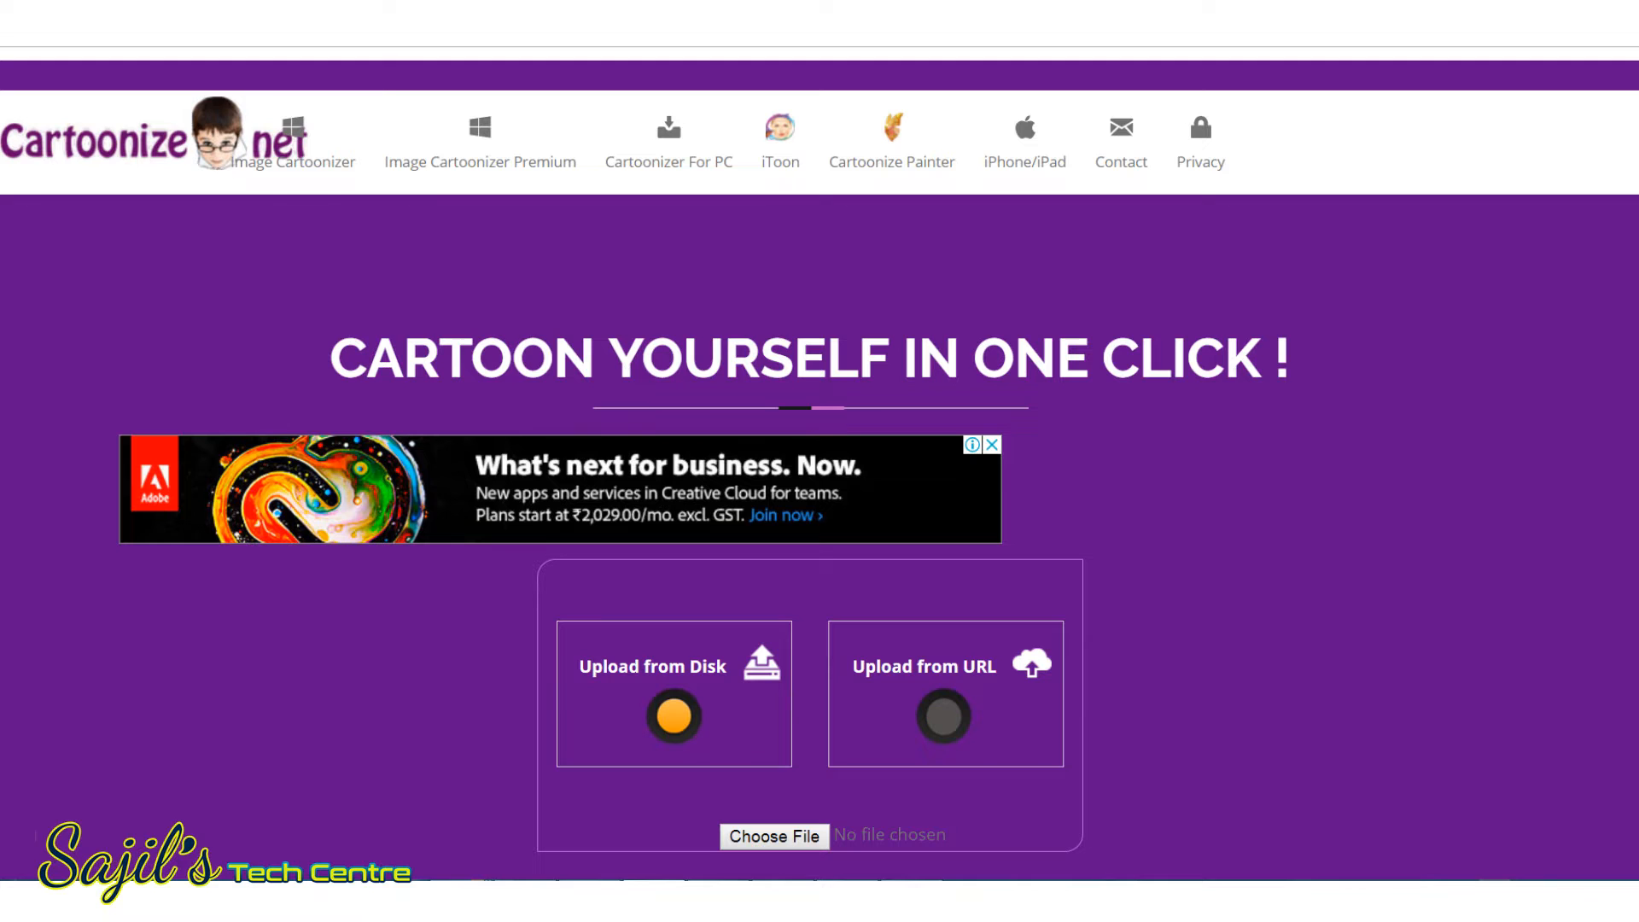
- Switch to Cartoonize.net and upload the photo 20150817_185104.jpg from the PHOTO TO CARTOON folder
{"action": "scroll", "coordinate": [820, 461], "scroll_direction": "down", "scroll_amount": 10}
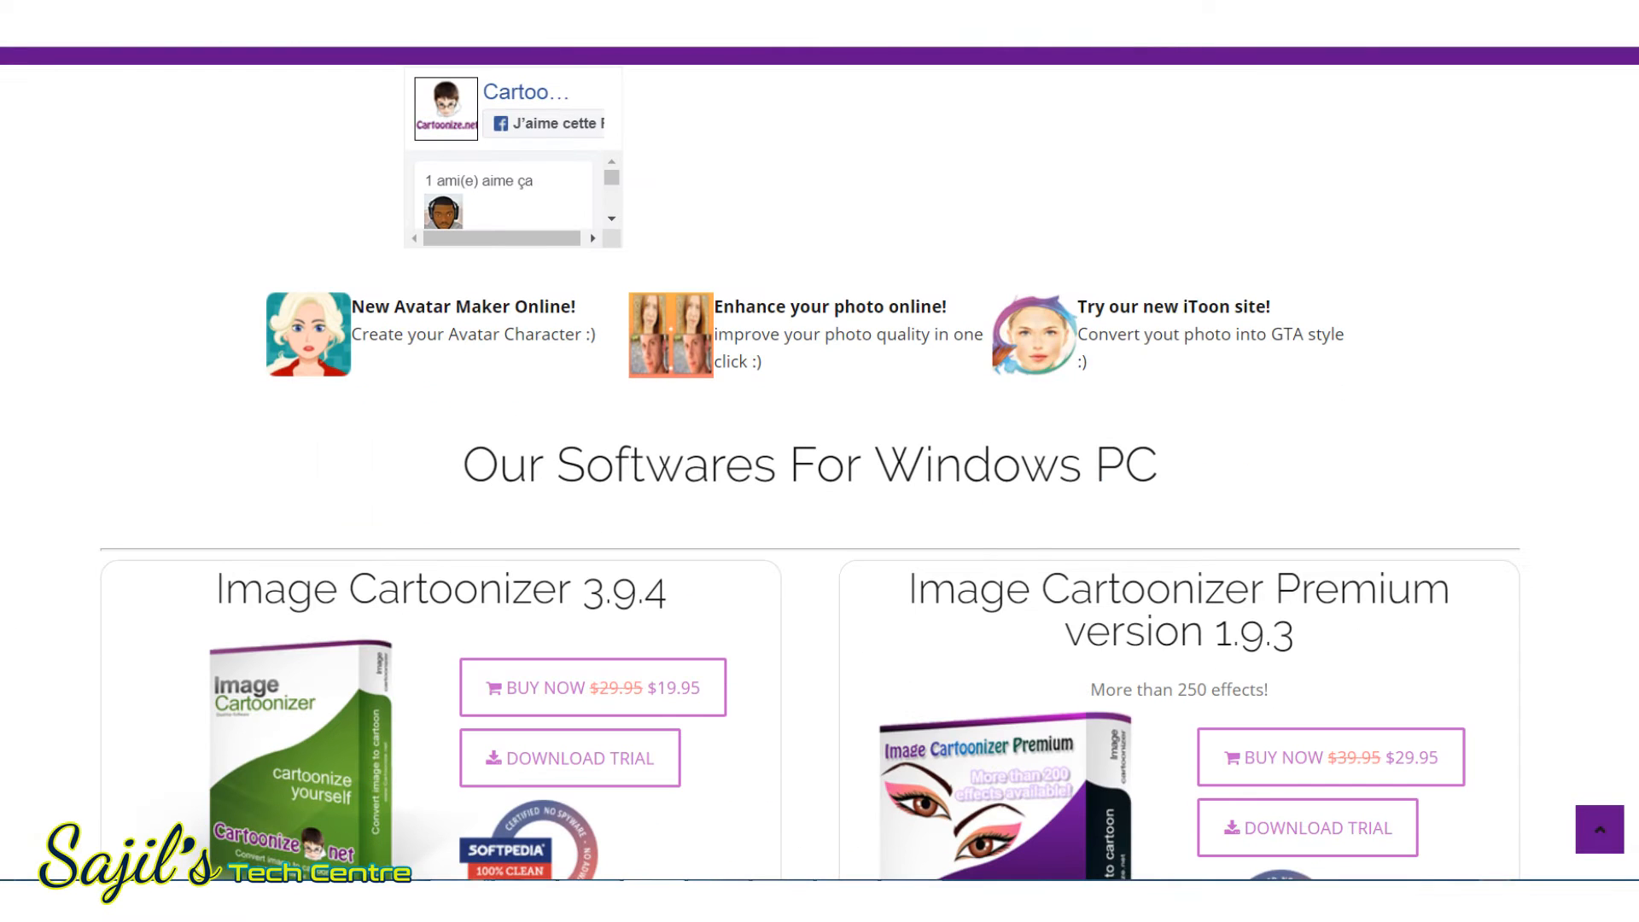
{"action": "scroll", "coordinate": [819, 461], "scroll_direction": "up", "scroll_amount": 10}
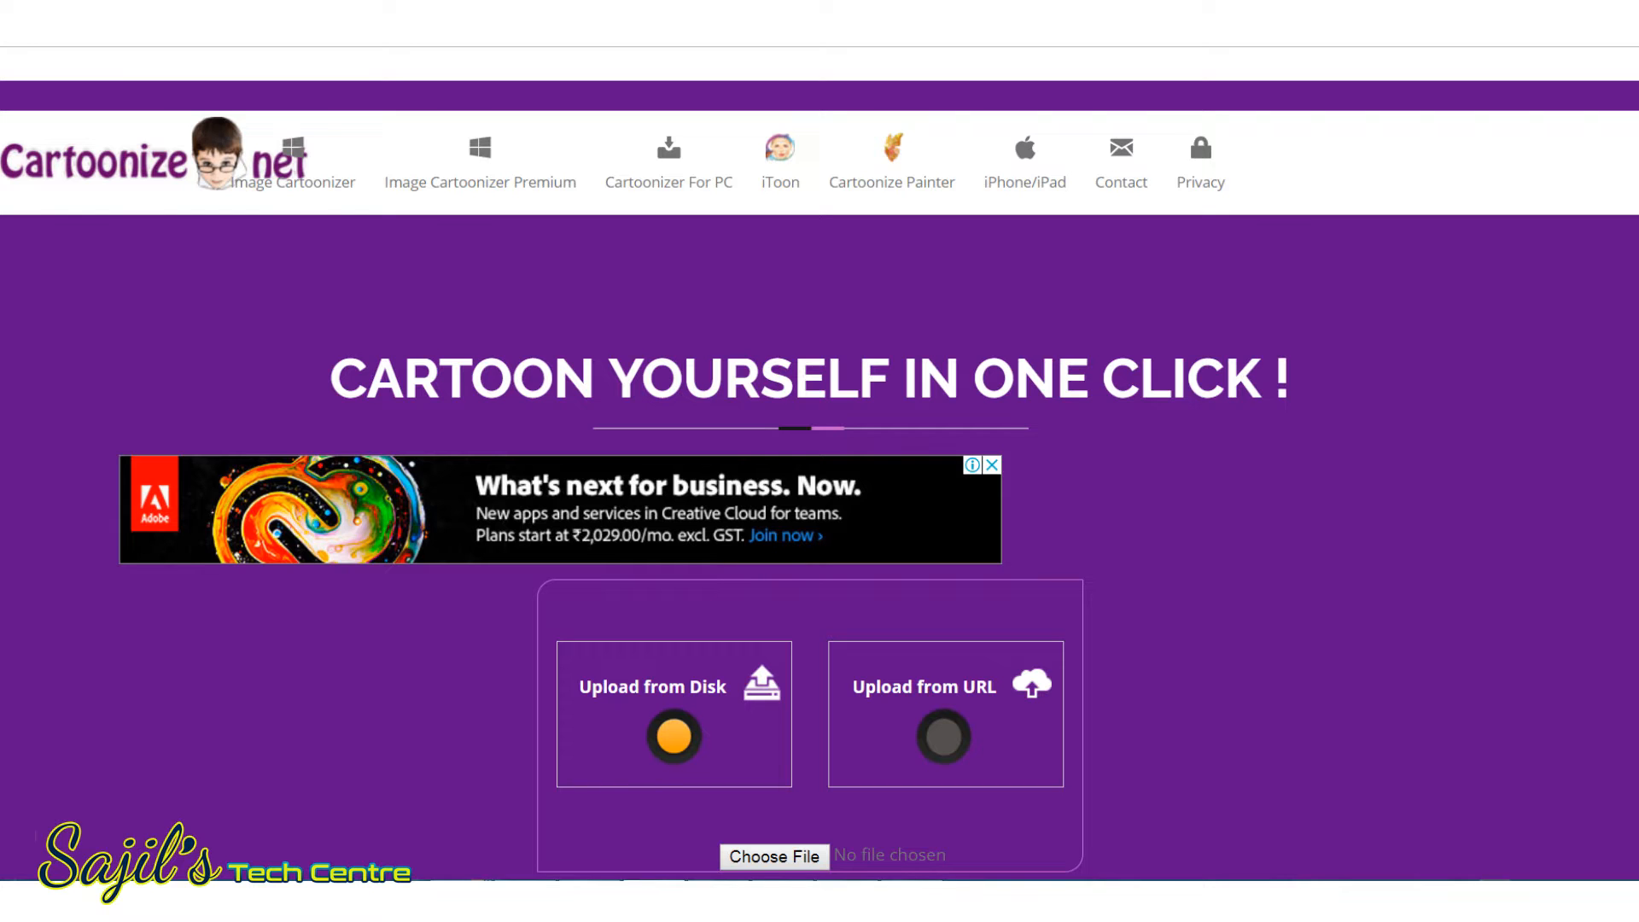
{"action": "scroll", "coordinate": [820, 461], "scroll_direction": "down", "scroll_amount": 3}
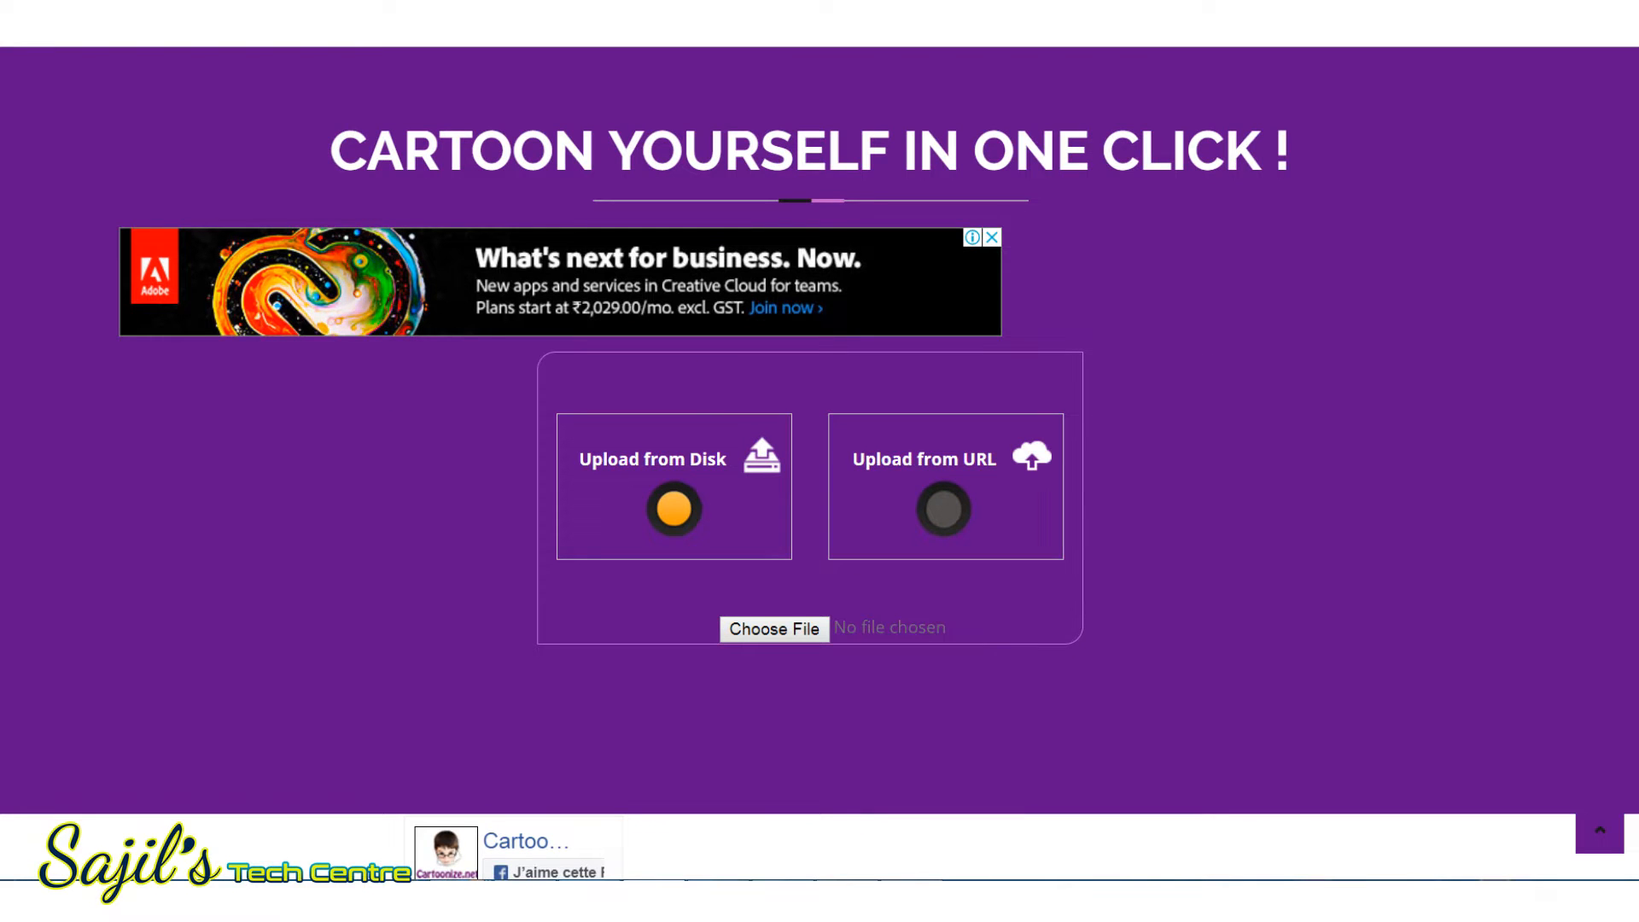
{"action": "left_click", "coordinate": [774, 629]}
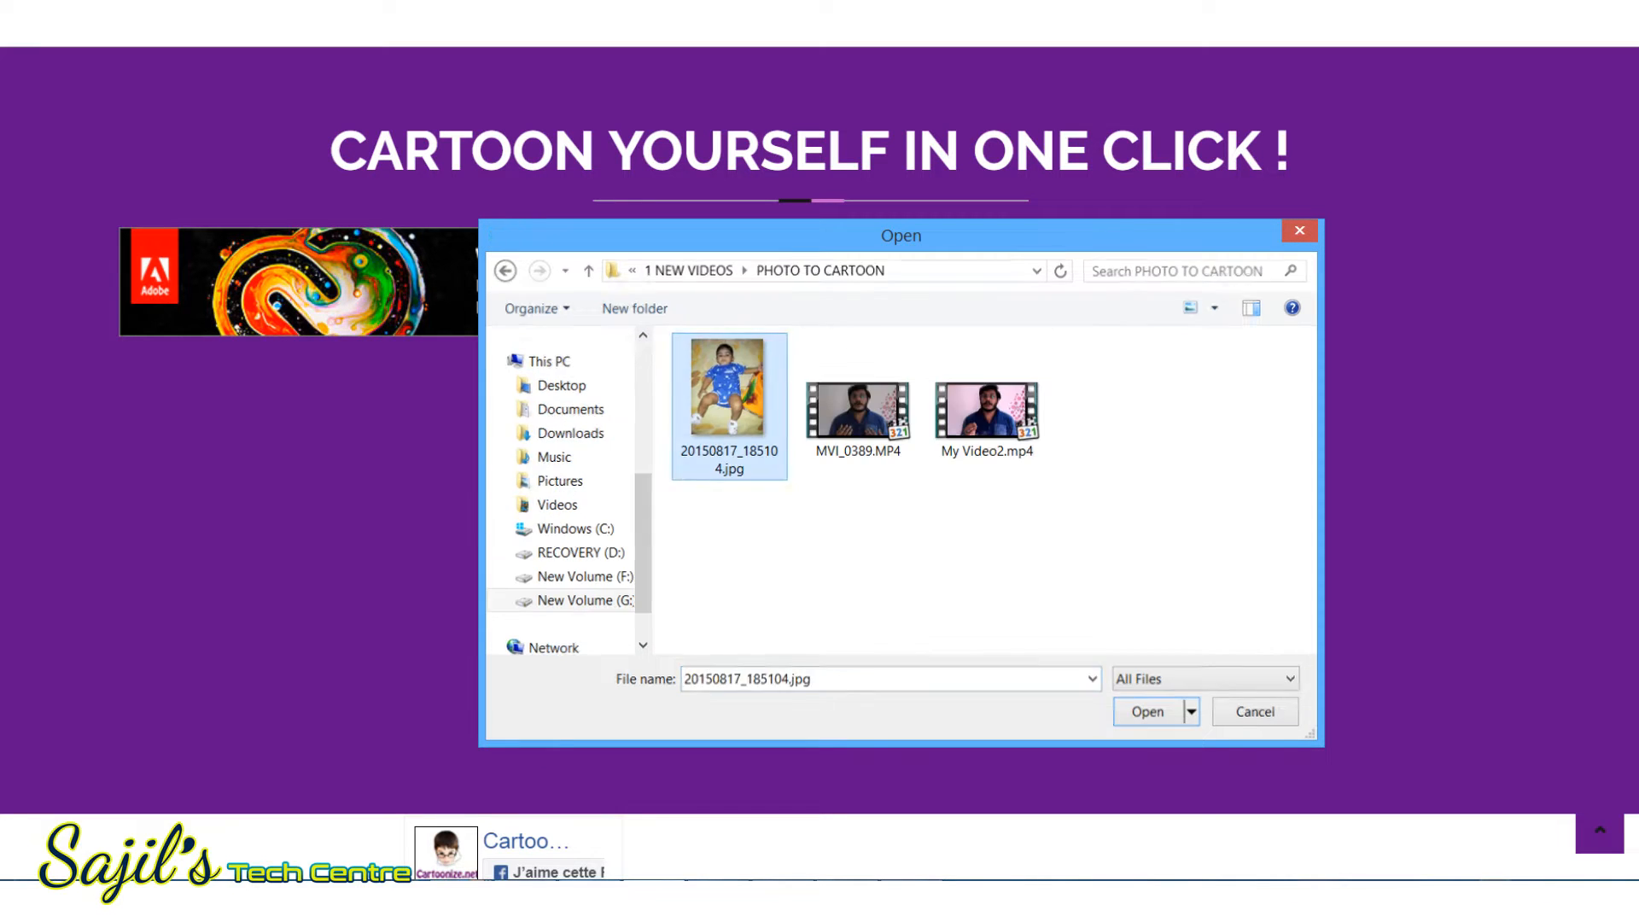
{"action": "key", "text": "Return"}
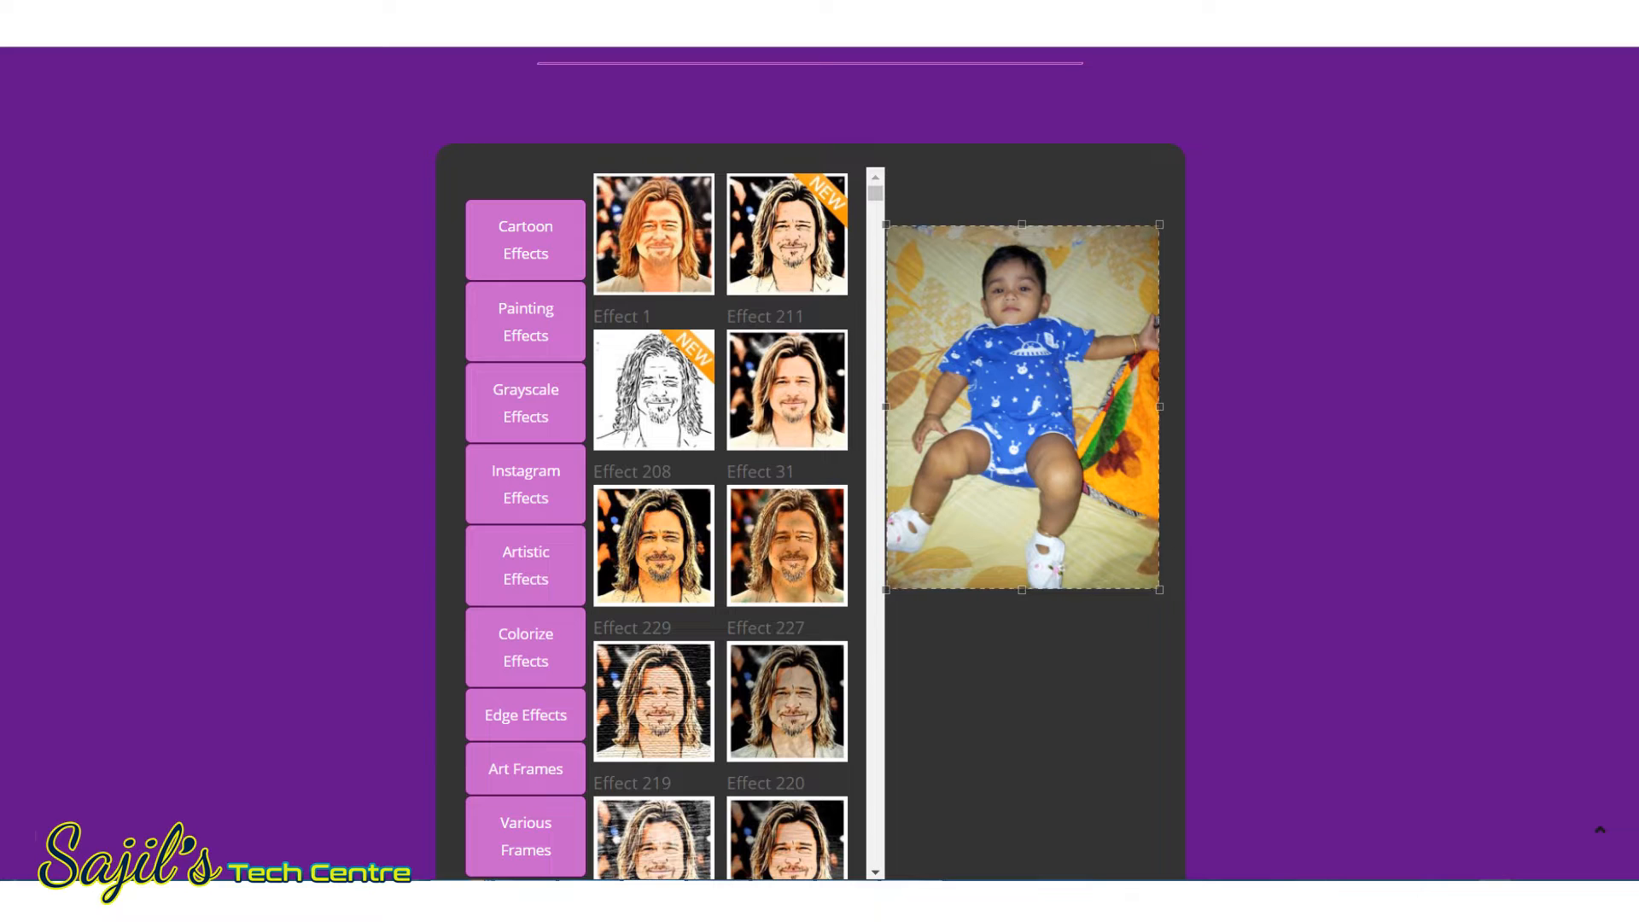
- Apply the cartoon effect Effect 211 to the uploaded photo
{"action": "scroll", "coordinate": [905, 463], "scroll_direction": "down", "scroll_amount": 1}
{"action": "scroll", "coordinate": [811, 444], "scroll_direction": "up", "scroll_amount": 1}
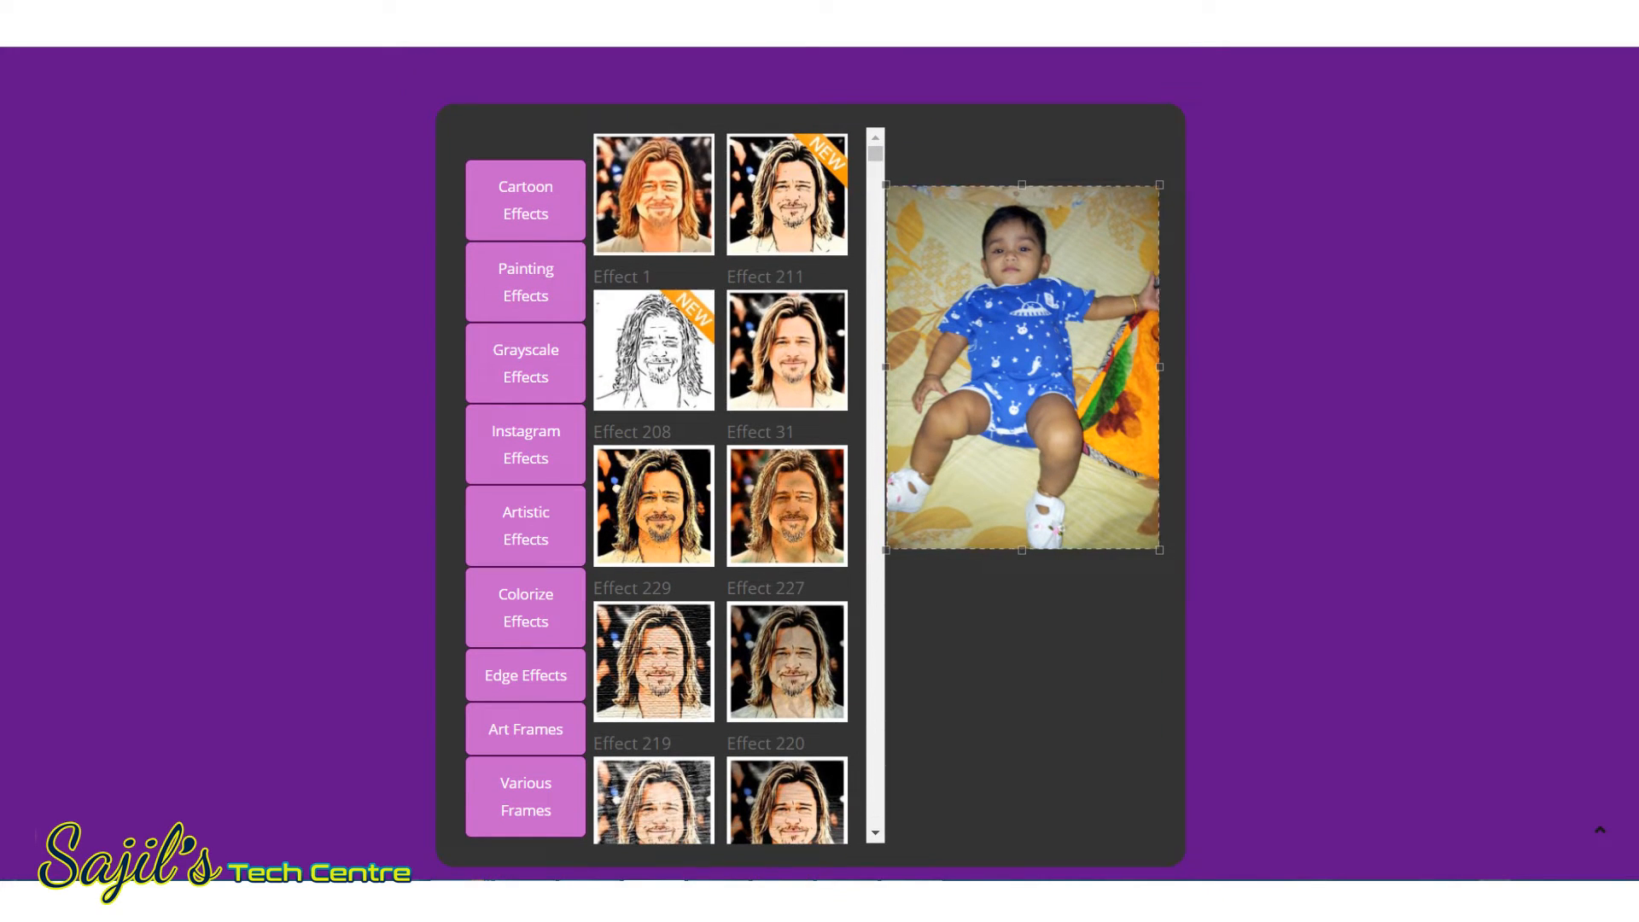
{"action": "scroll", "coordinate": [722, 486], "scroll_direction": "down", "scroll_amount": 3}
{"action": "scroll", "coordinate": [721, 486], "scroll_direction": "down", "scroll_amount": 5}
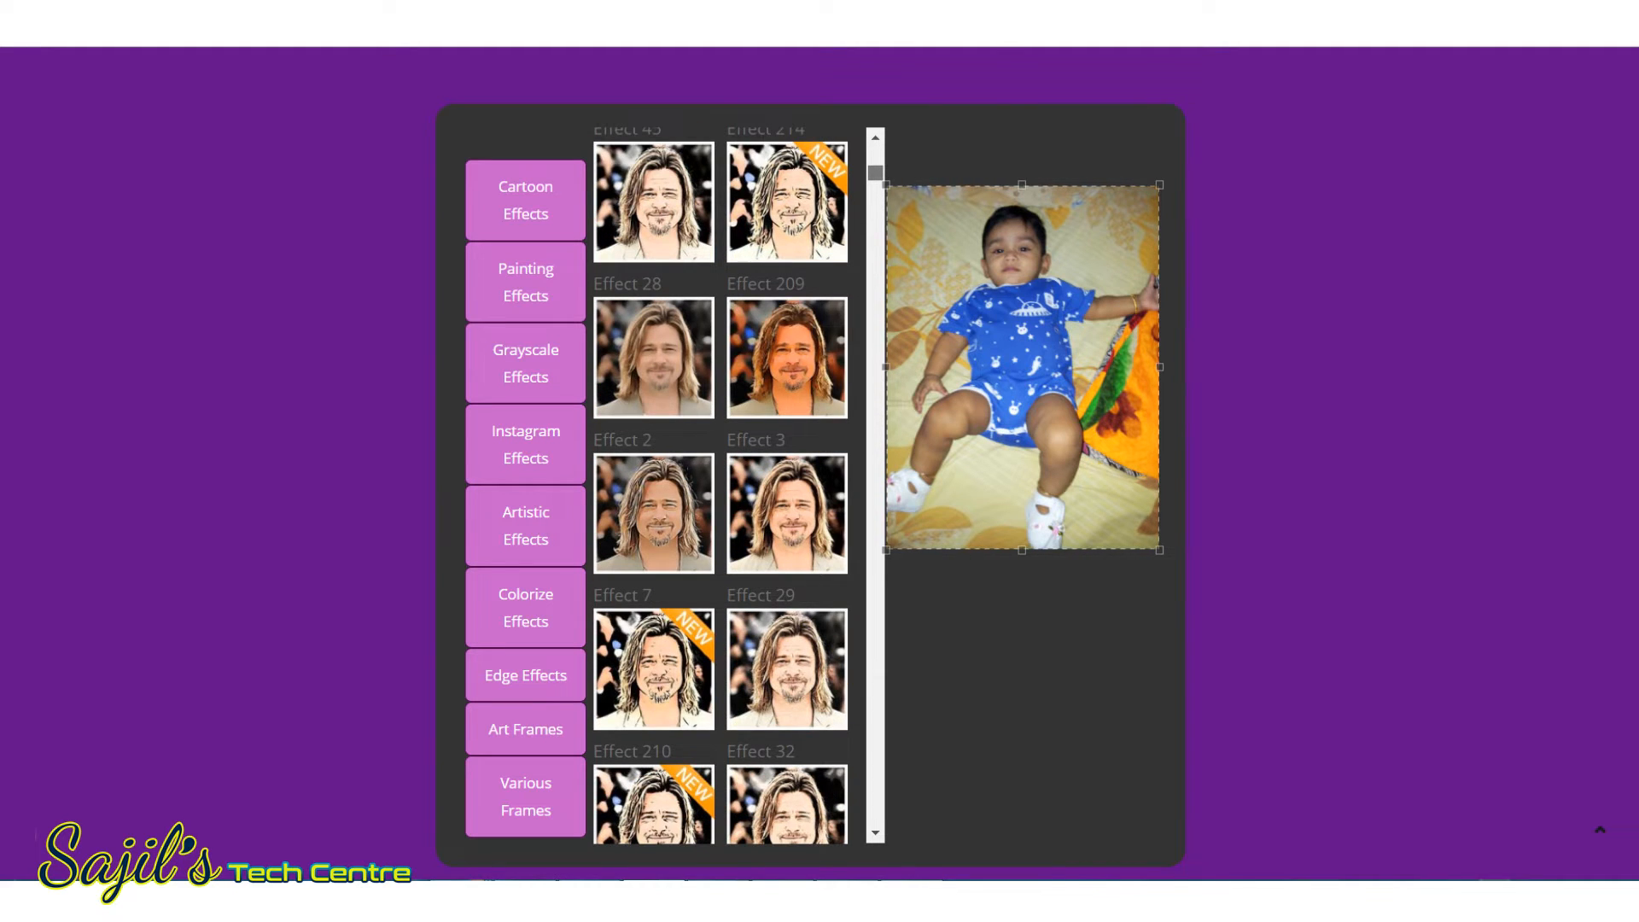
{"action": "scroll", "coordinate": [721, 486], "scroll_direction": "up", "scroll_amount": 8}
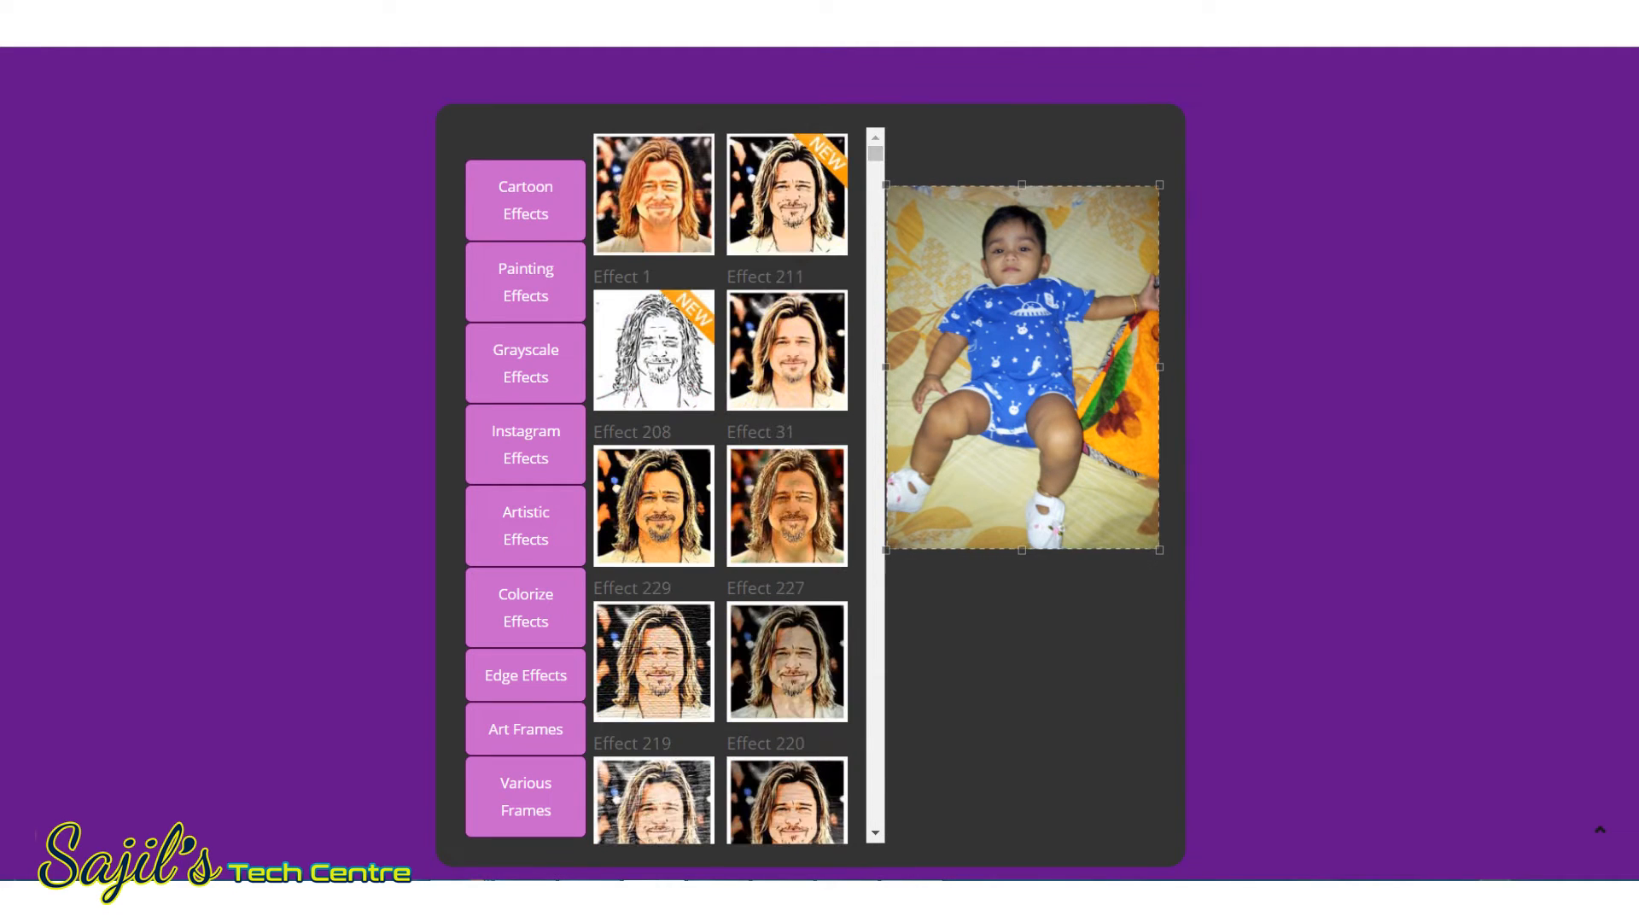
{"action": "left_click", "coordinate": [784, 196]}
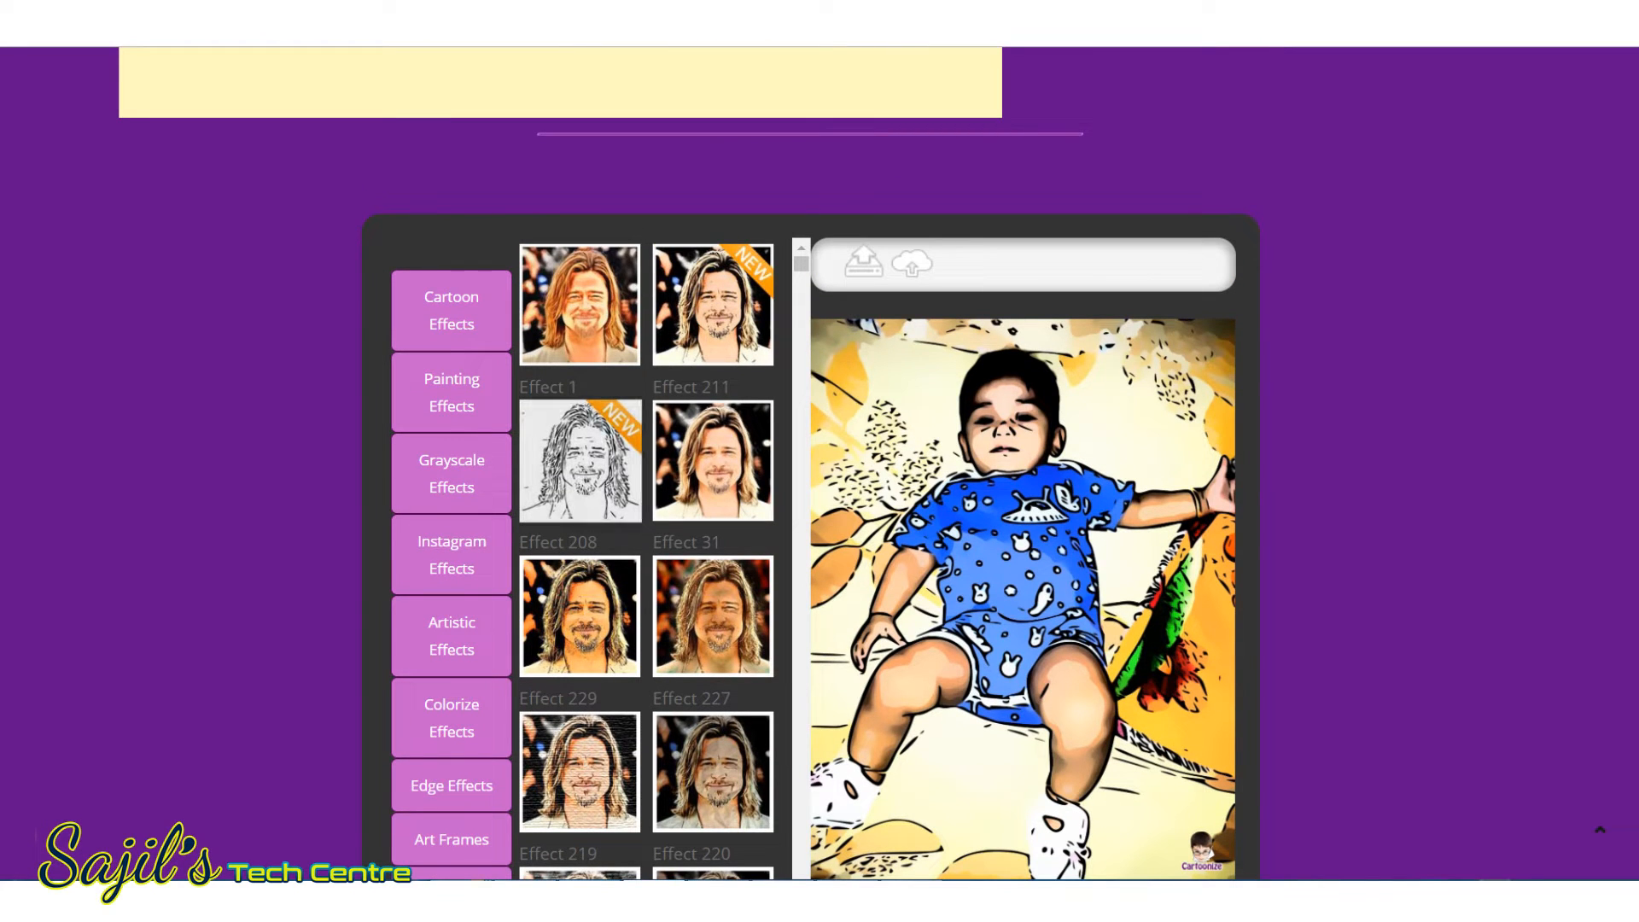
- Try the black-and-white sketch Effect 208 and the yellow-and-black Effect B 2 on the photo
{"action": "left_click", "coordinate": [580, 461]}
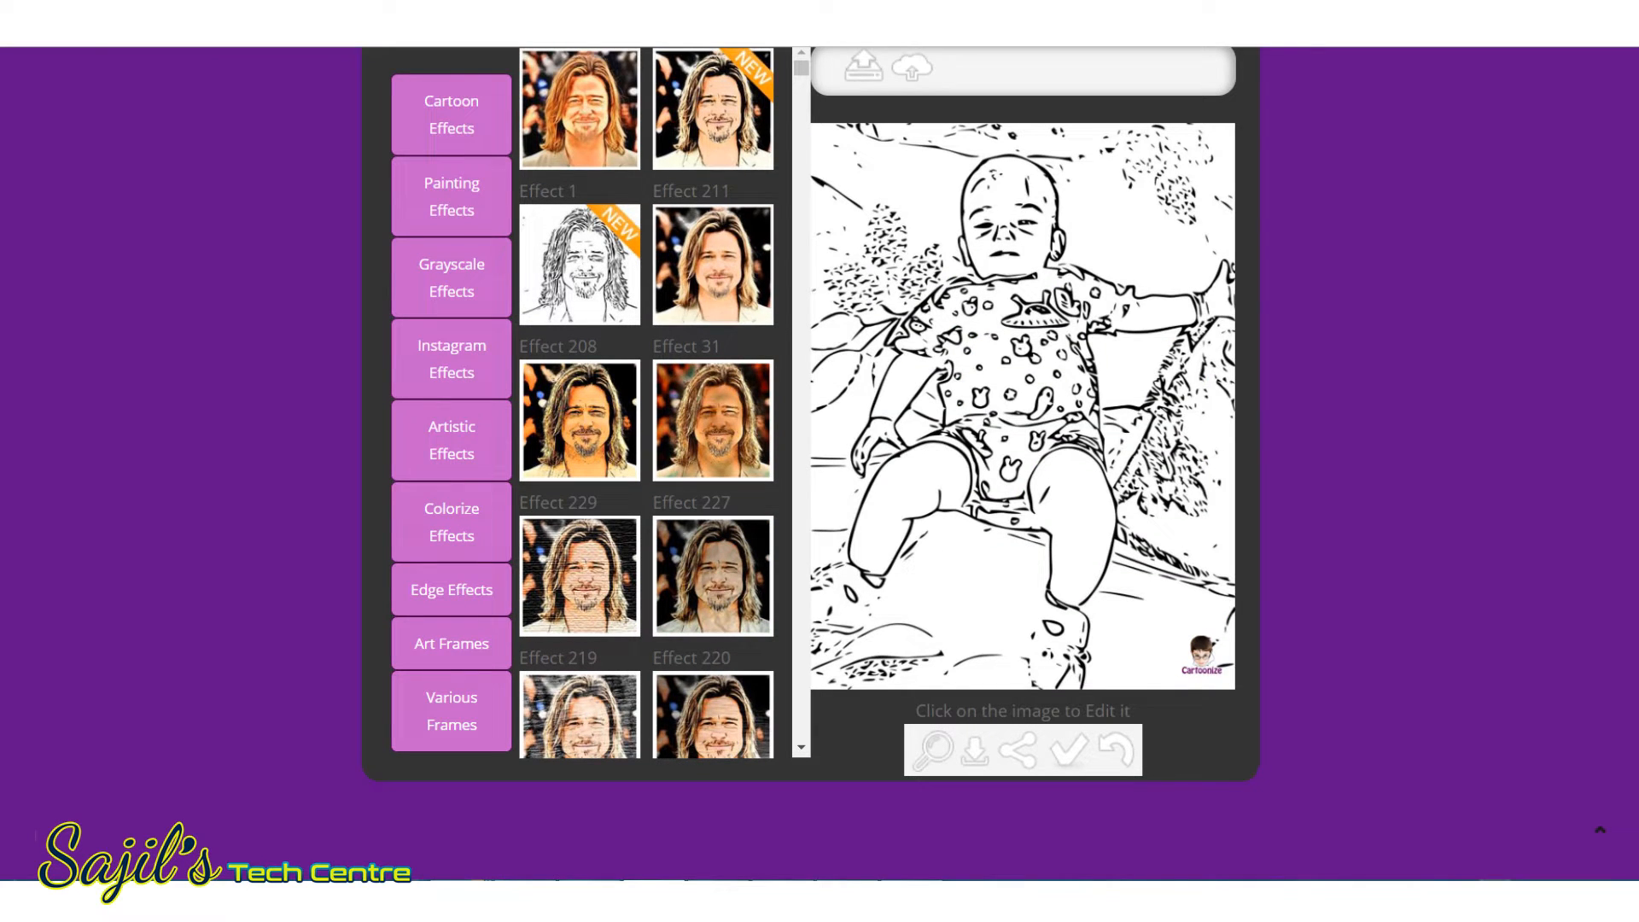
{"action": "scroll", "coordinate": [646, 403], "scroll_direction": "down", "scroll_amount": 10}
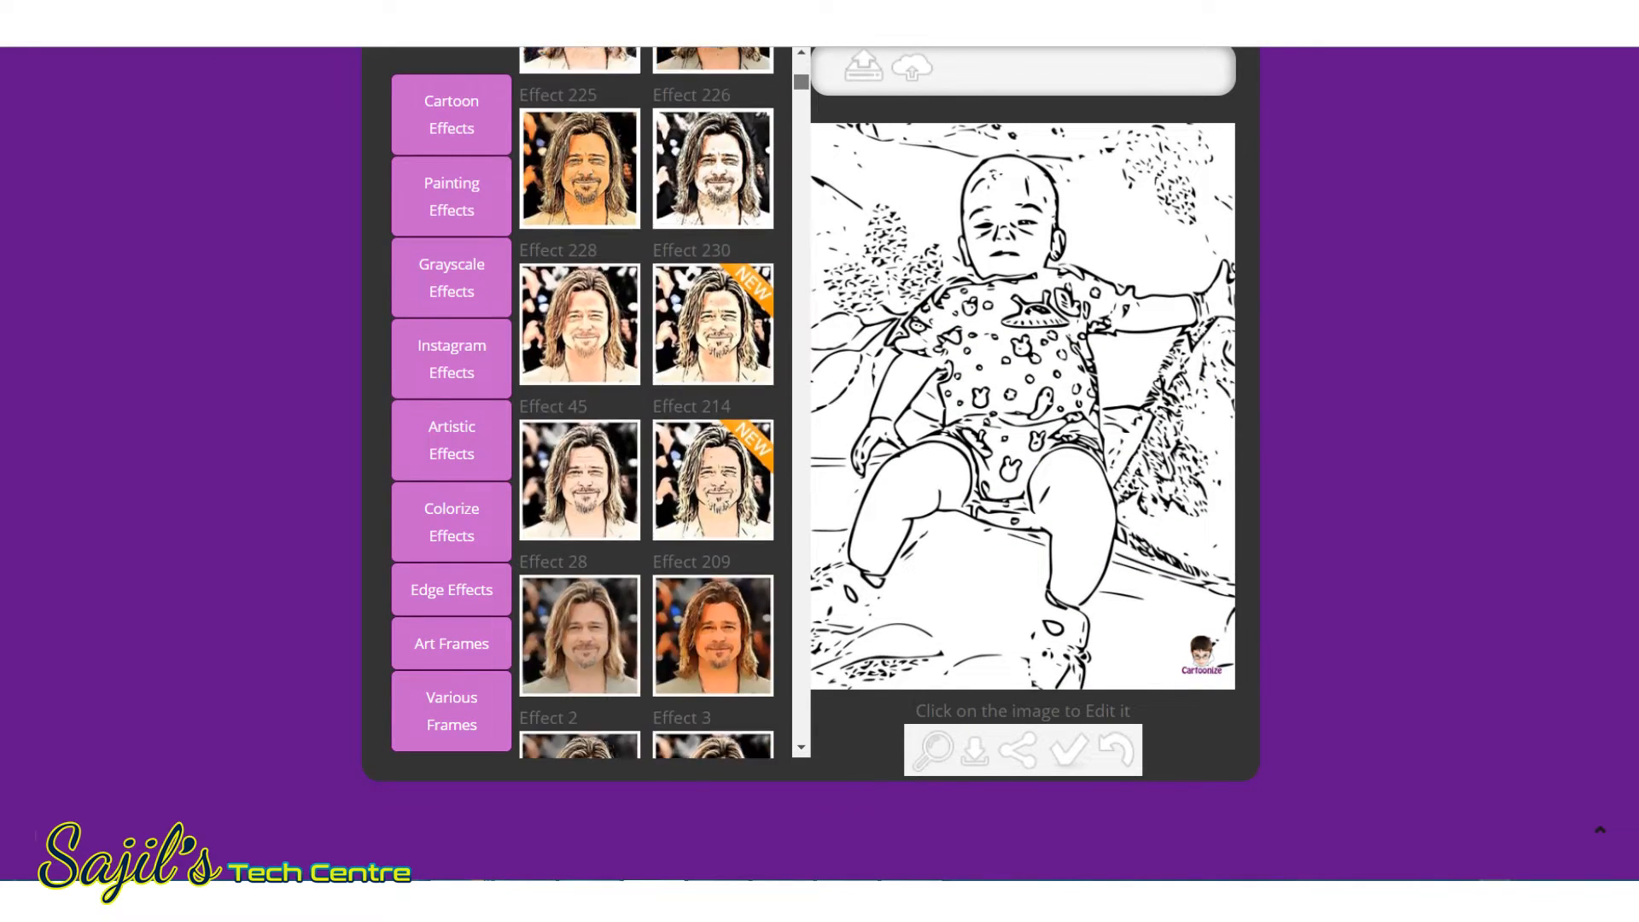
{"action": "scroll", "coordinate": [646, 403], "scroll_direction": "down", "scroll_amount": 2}
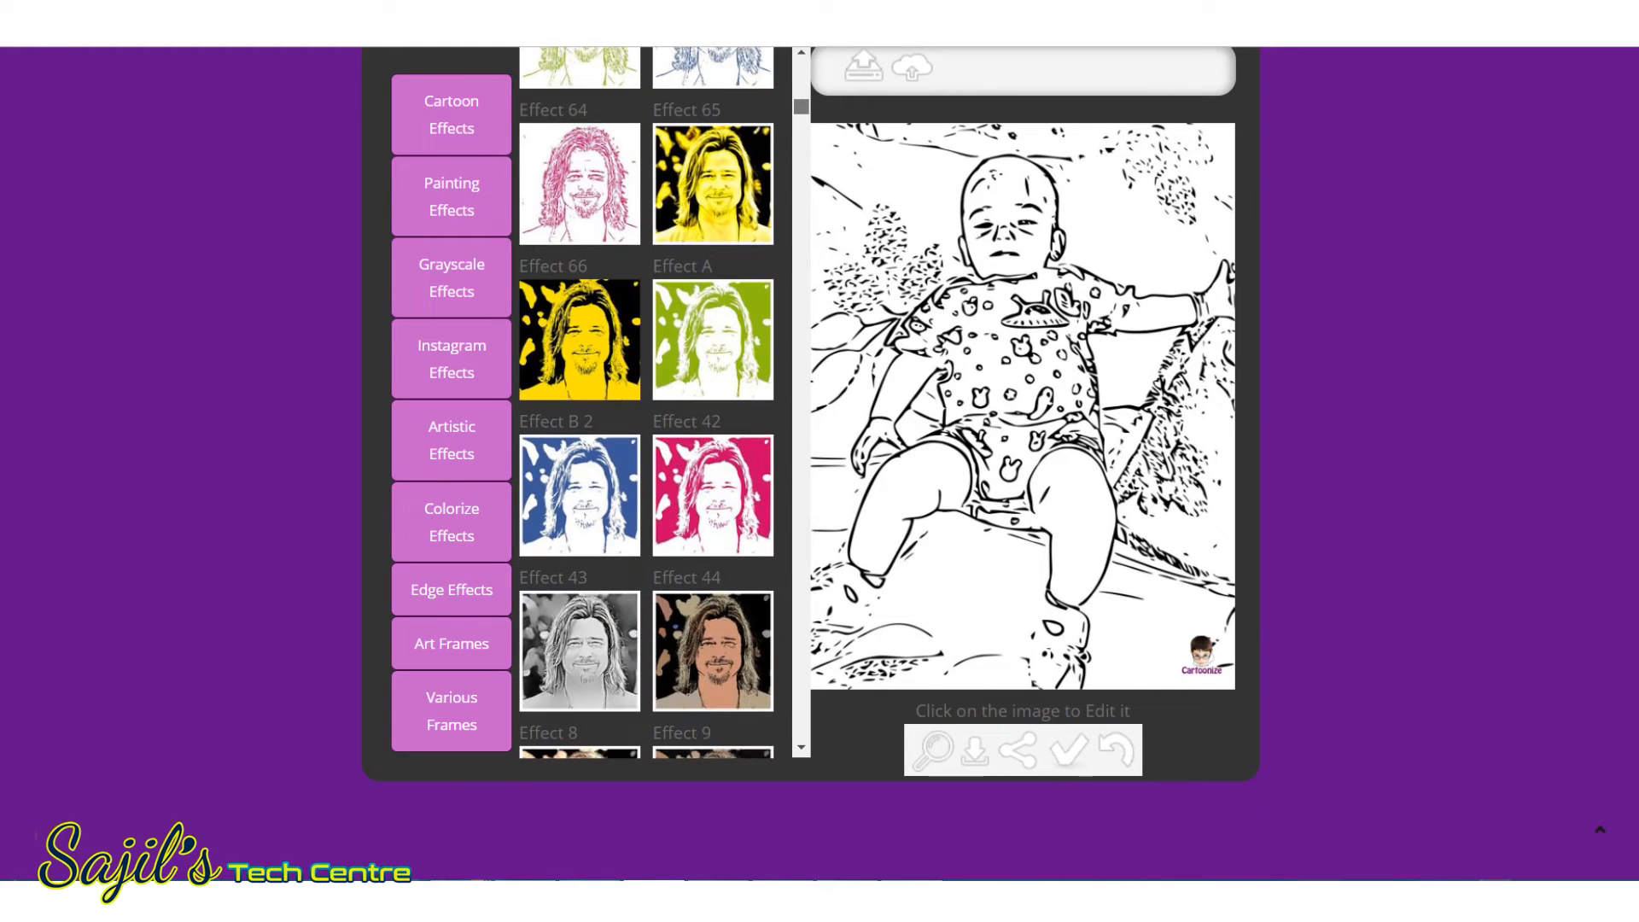
{"action": "left_click", "coordinate": [601, 341]}
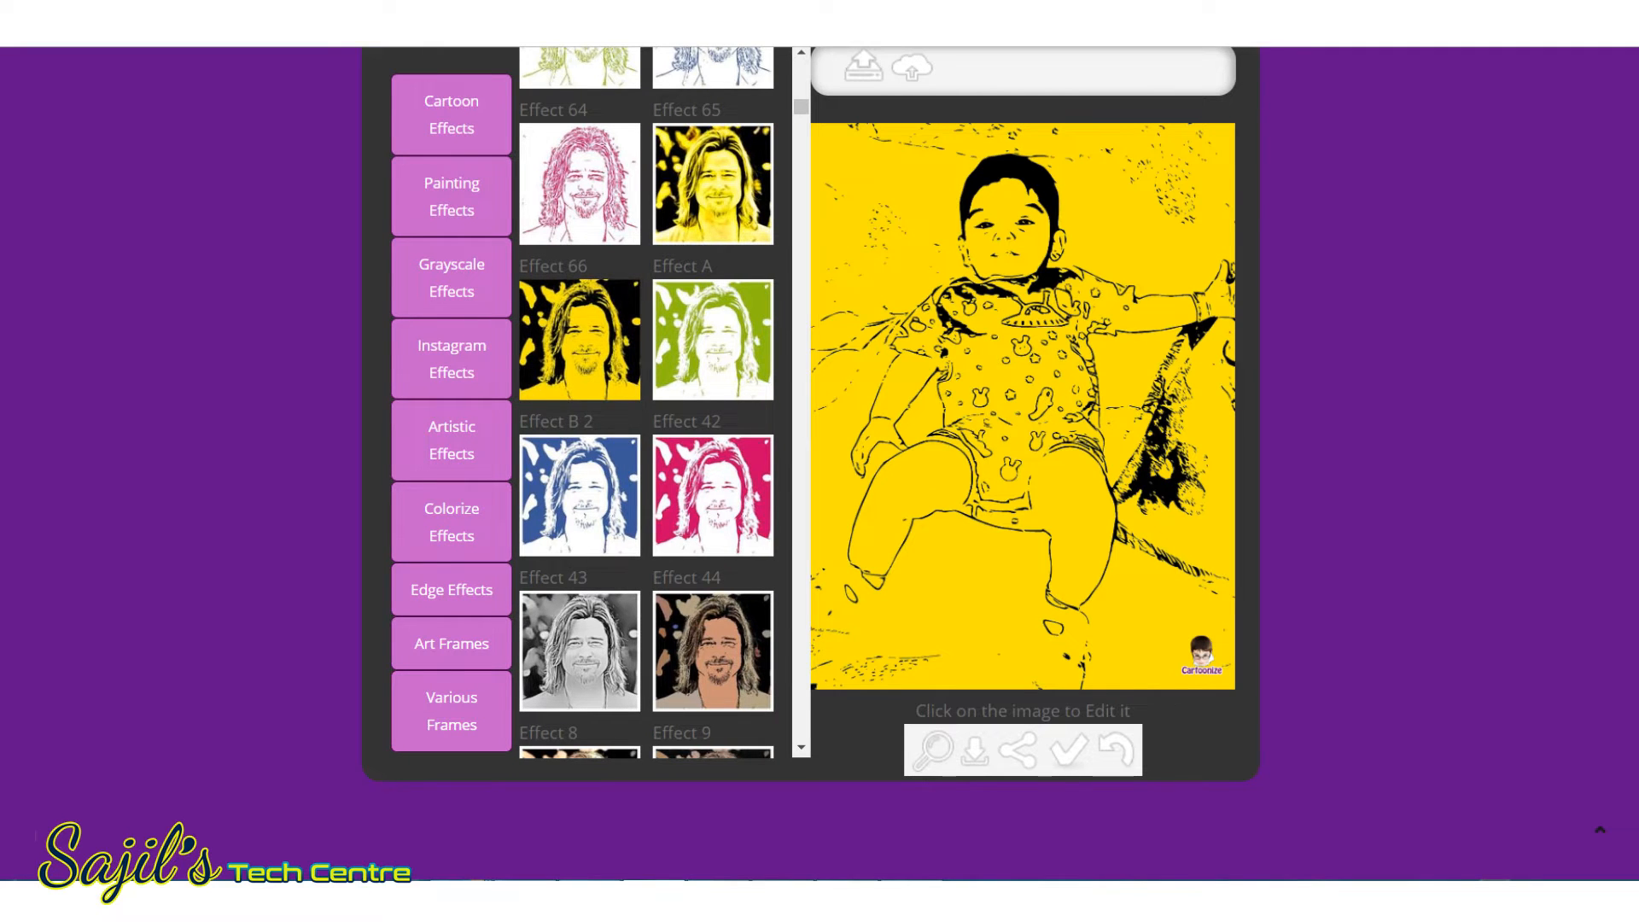
- Try a single-colour tint effect from further down the cartoon effects on the photo
{"action": "scroll", "coordinate": [819, 461], "scroll_direction": "down", "scroll_amount": 2}
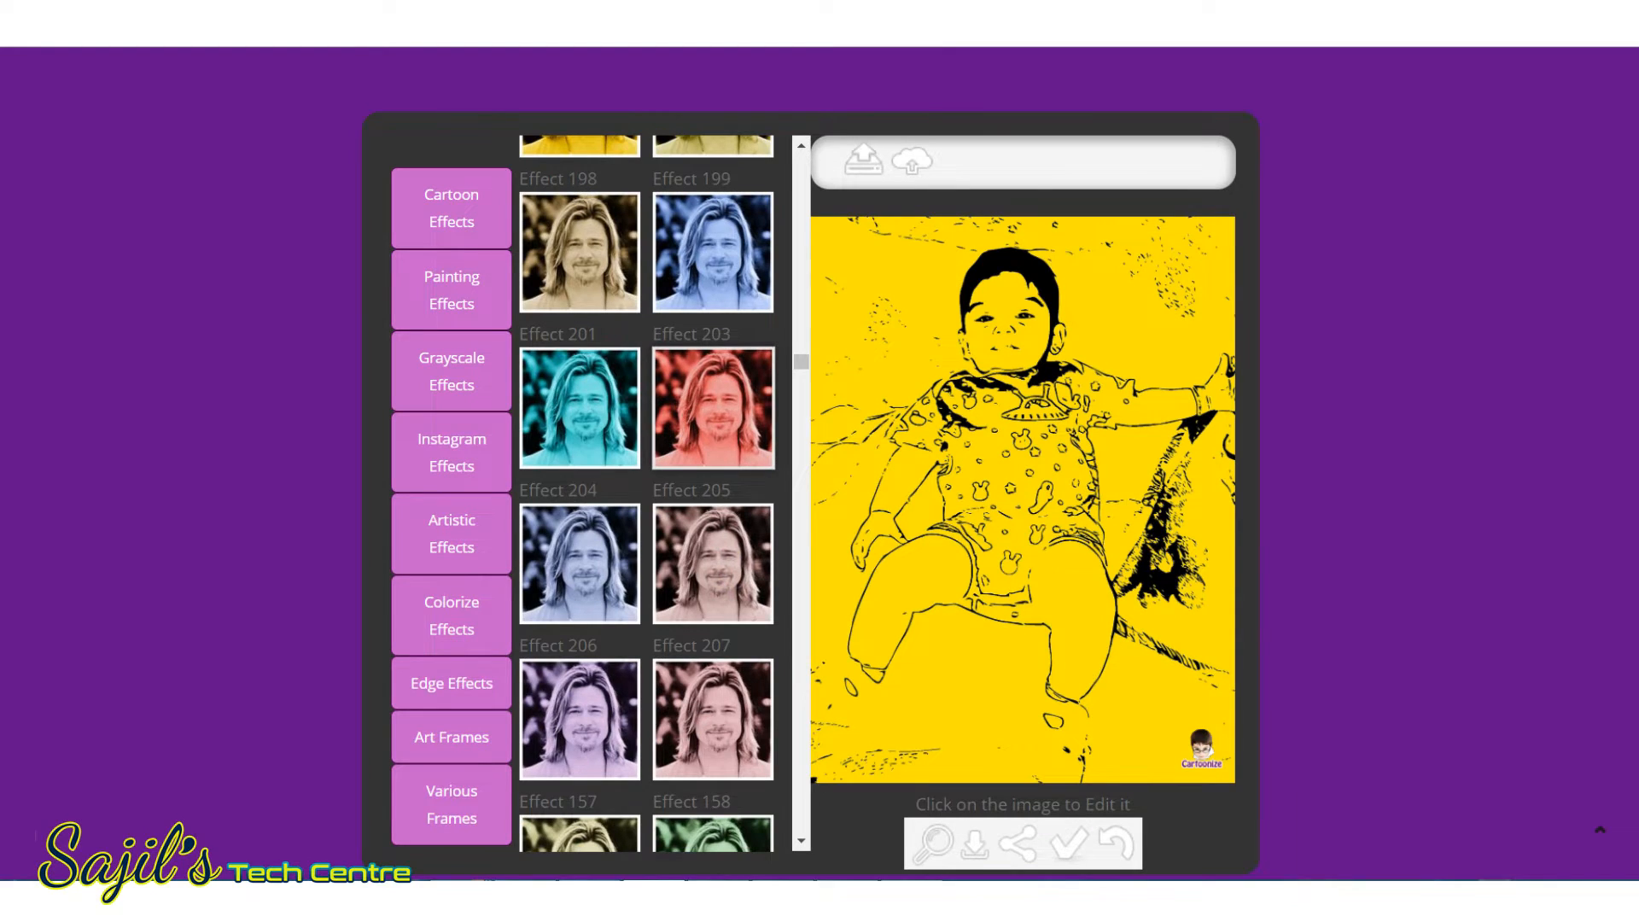
{"action": "left_click", "coordinate": [713, 407]}
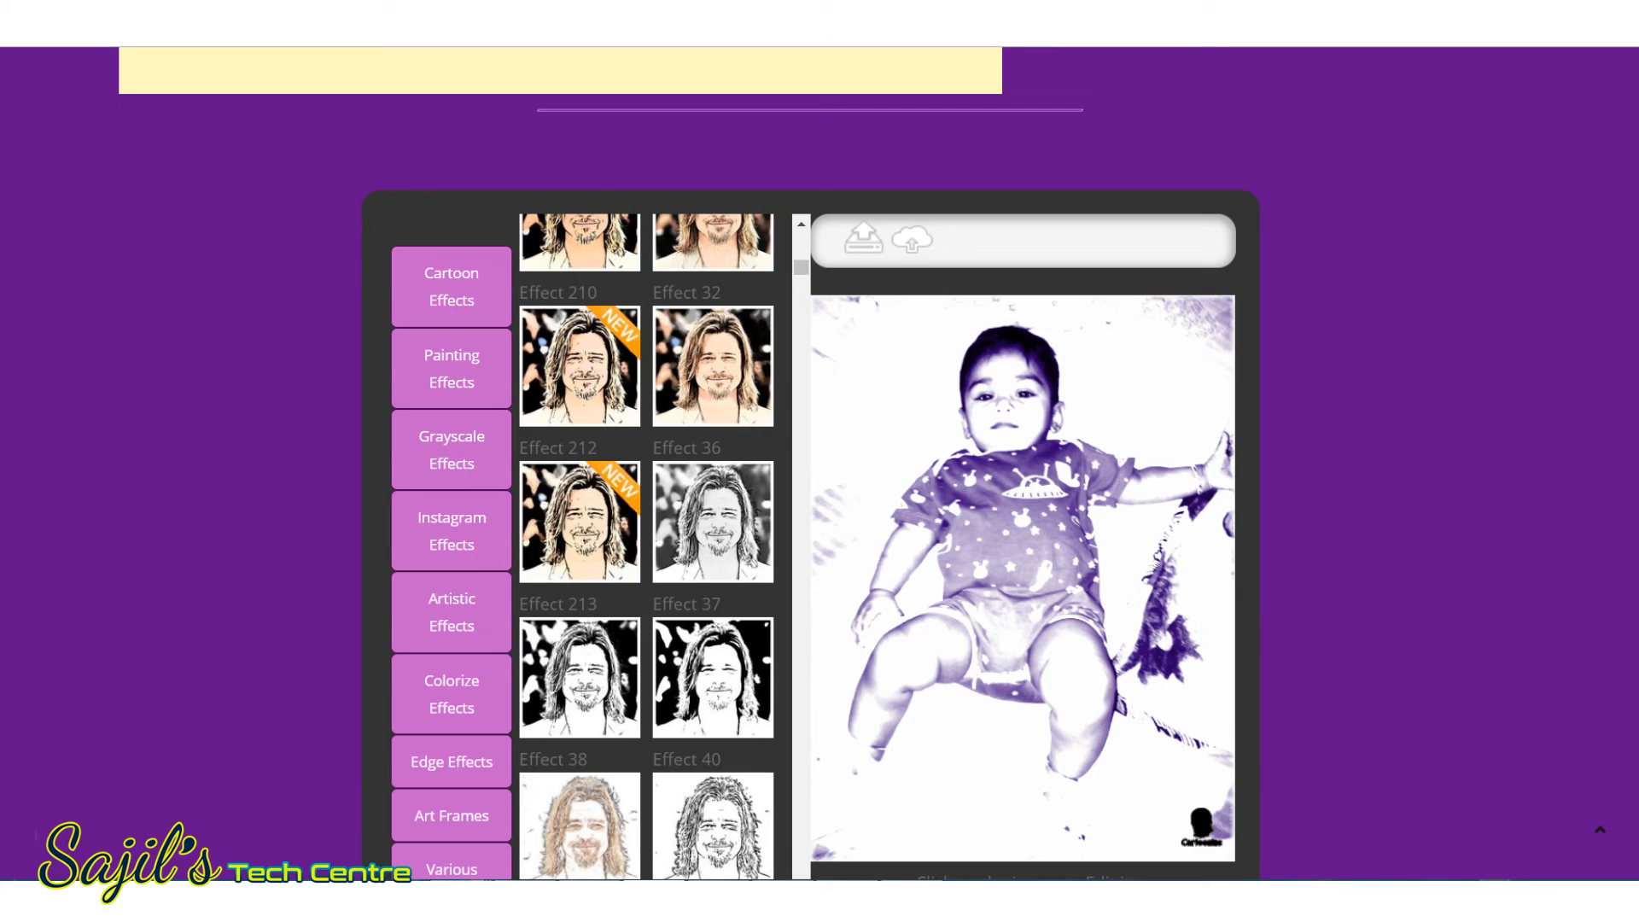
{"action": "left_click_drag", "start_coordinate": [800, 267], "coordinate": [800, 239]}
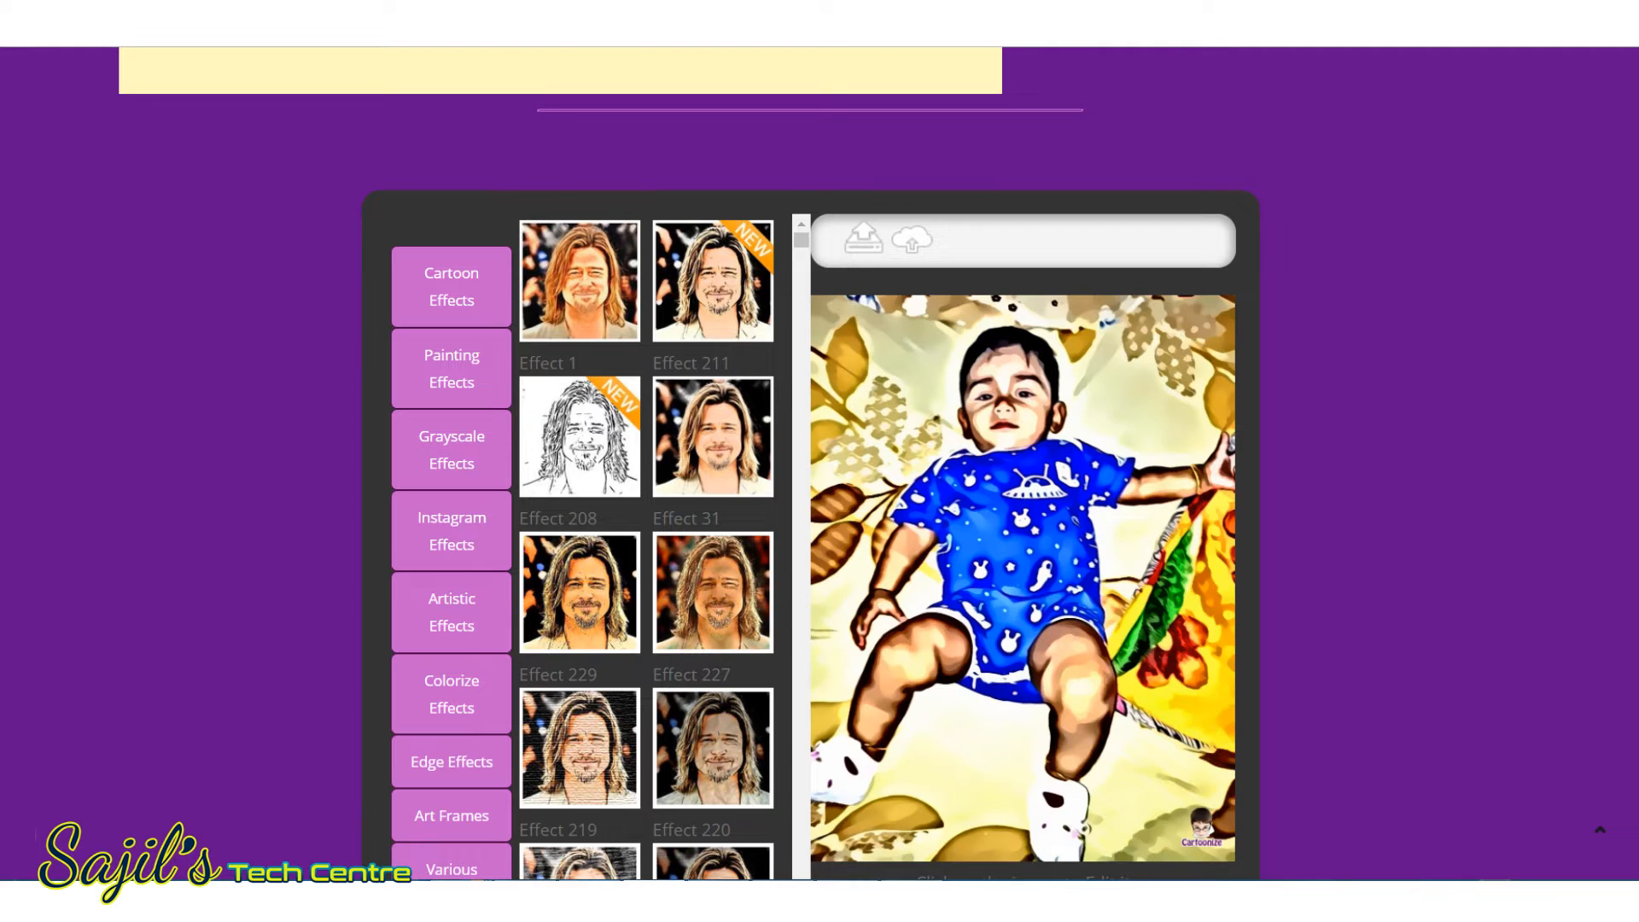
- Display the painting effects and apply Effect 260 to the photo
{"action": "scroll", "coordinate": [819, 461], "scroll_direction": "down", "scroll_amount": 4}
{"action": "scroll", "coordinate": [820, 461], "scroll_direction": "up", "scroll_amount": 3}
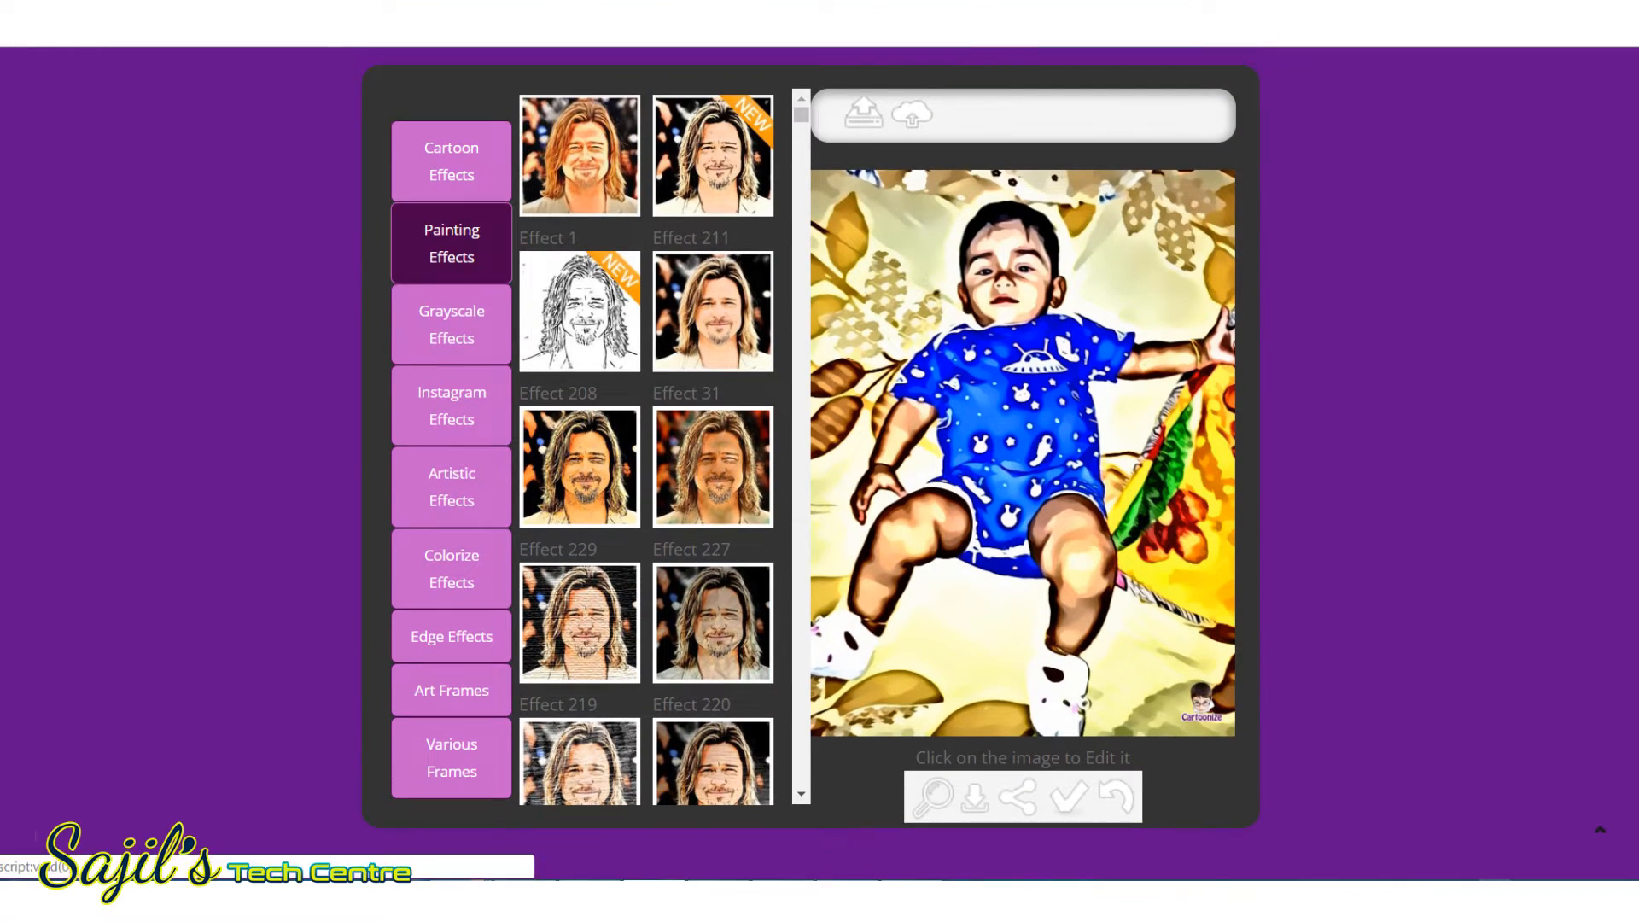
{"action": "left_click", "coordinate": [452, 243]}
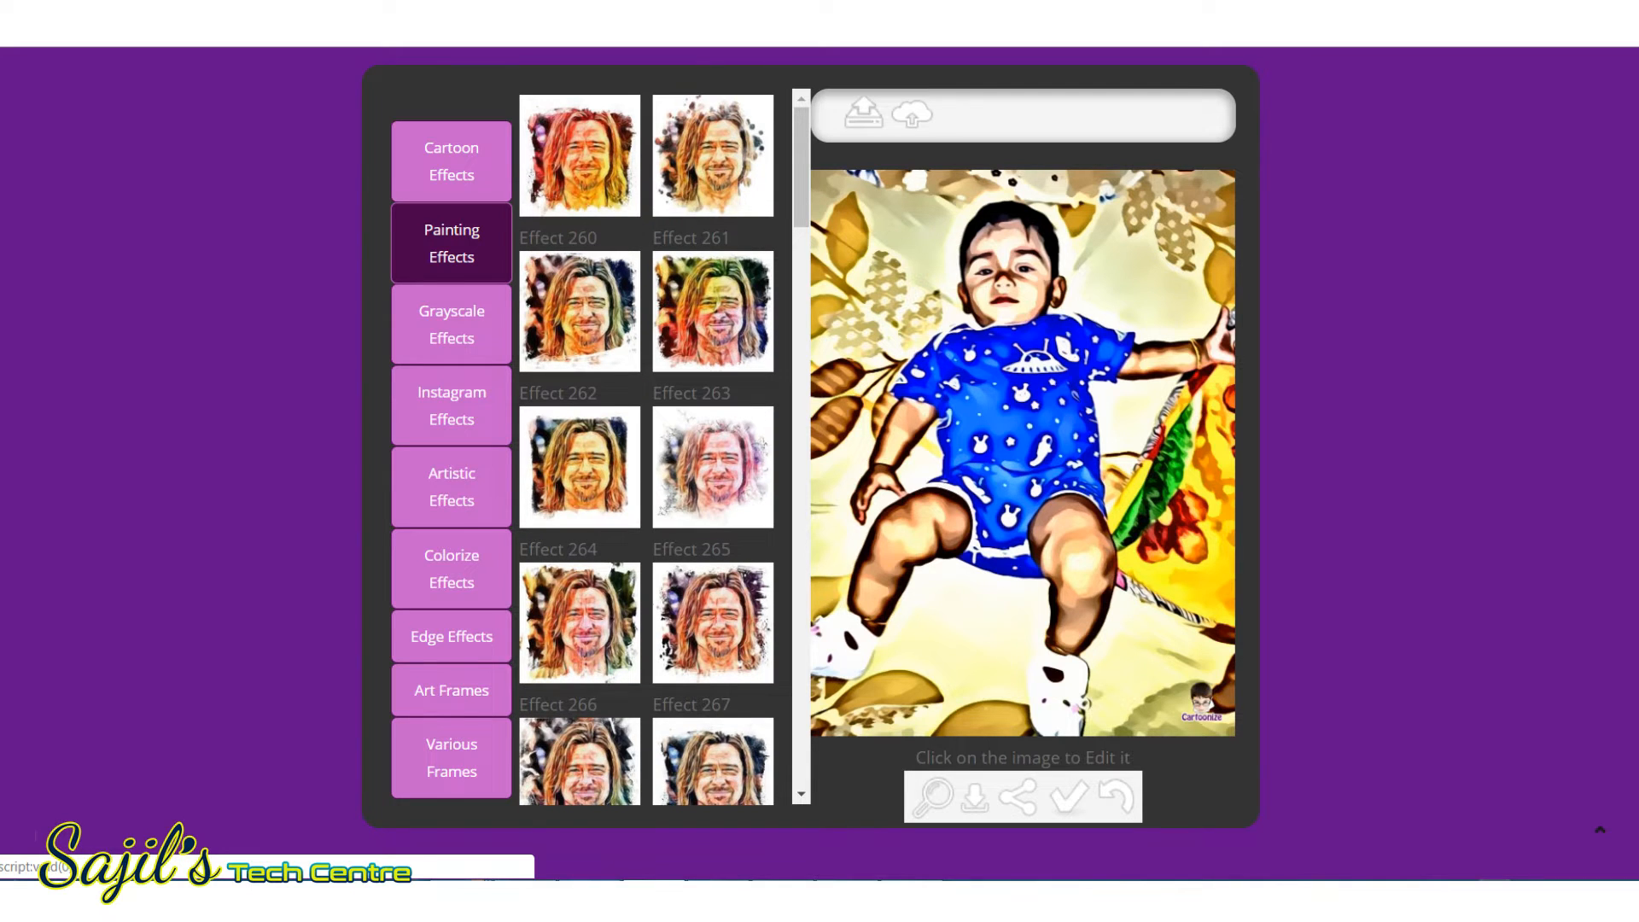
{"action": "left_click", "coordinate": [581, 155]}
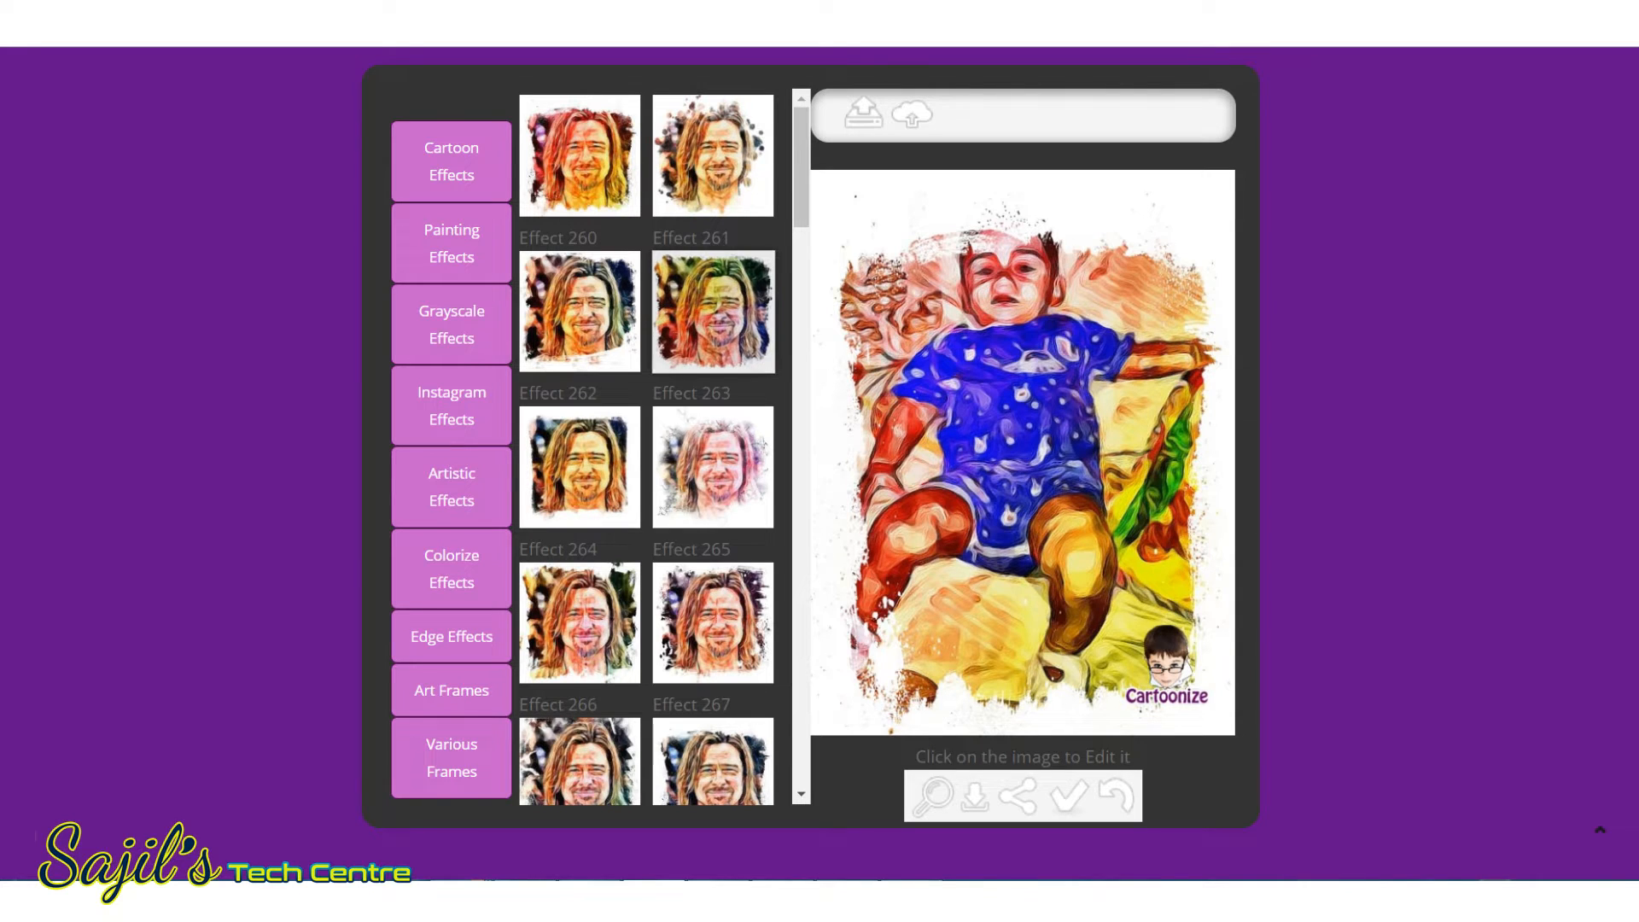
- Apply the painting effect Effect 263 to the photo and download the finished image
{"action": "left_click", "coordinate": [724, 312]}
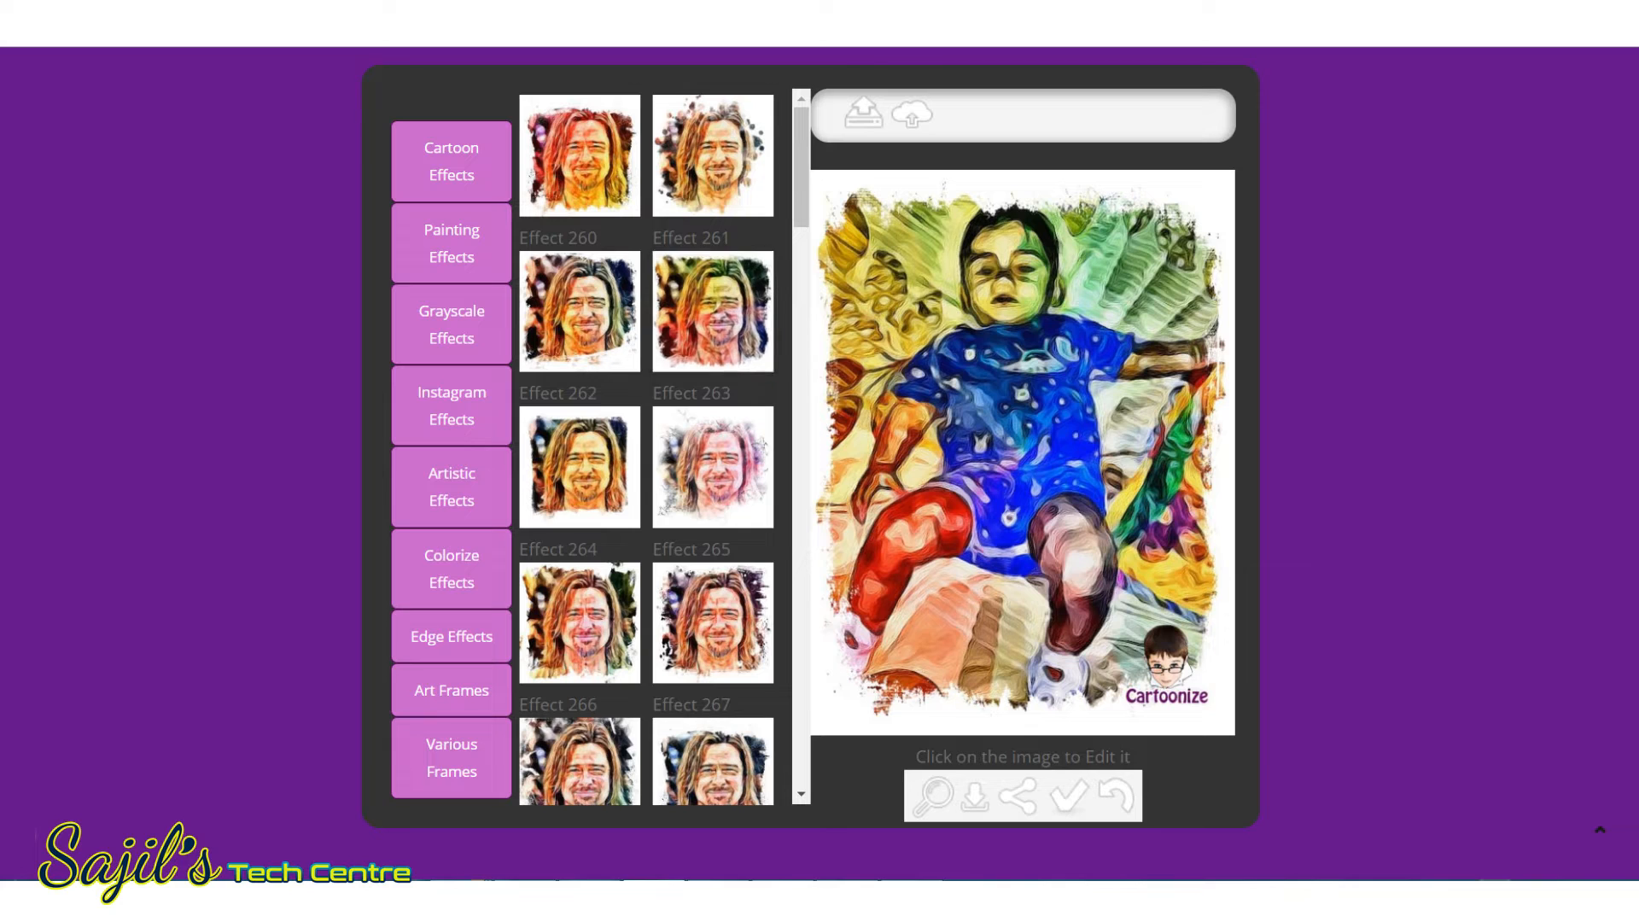
{"action": "scroll", "coordinate": [820, 461], "scroll_direction": "down", "scroll_amount": 2}
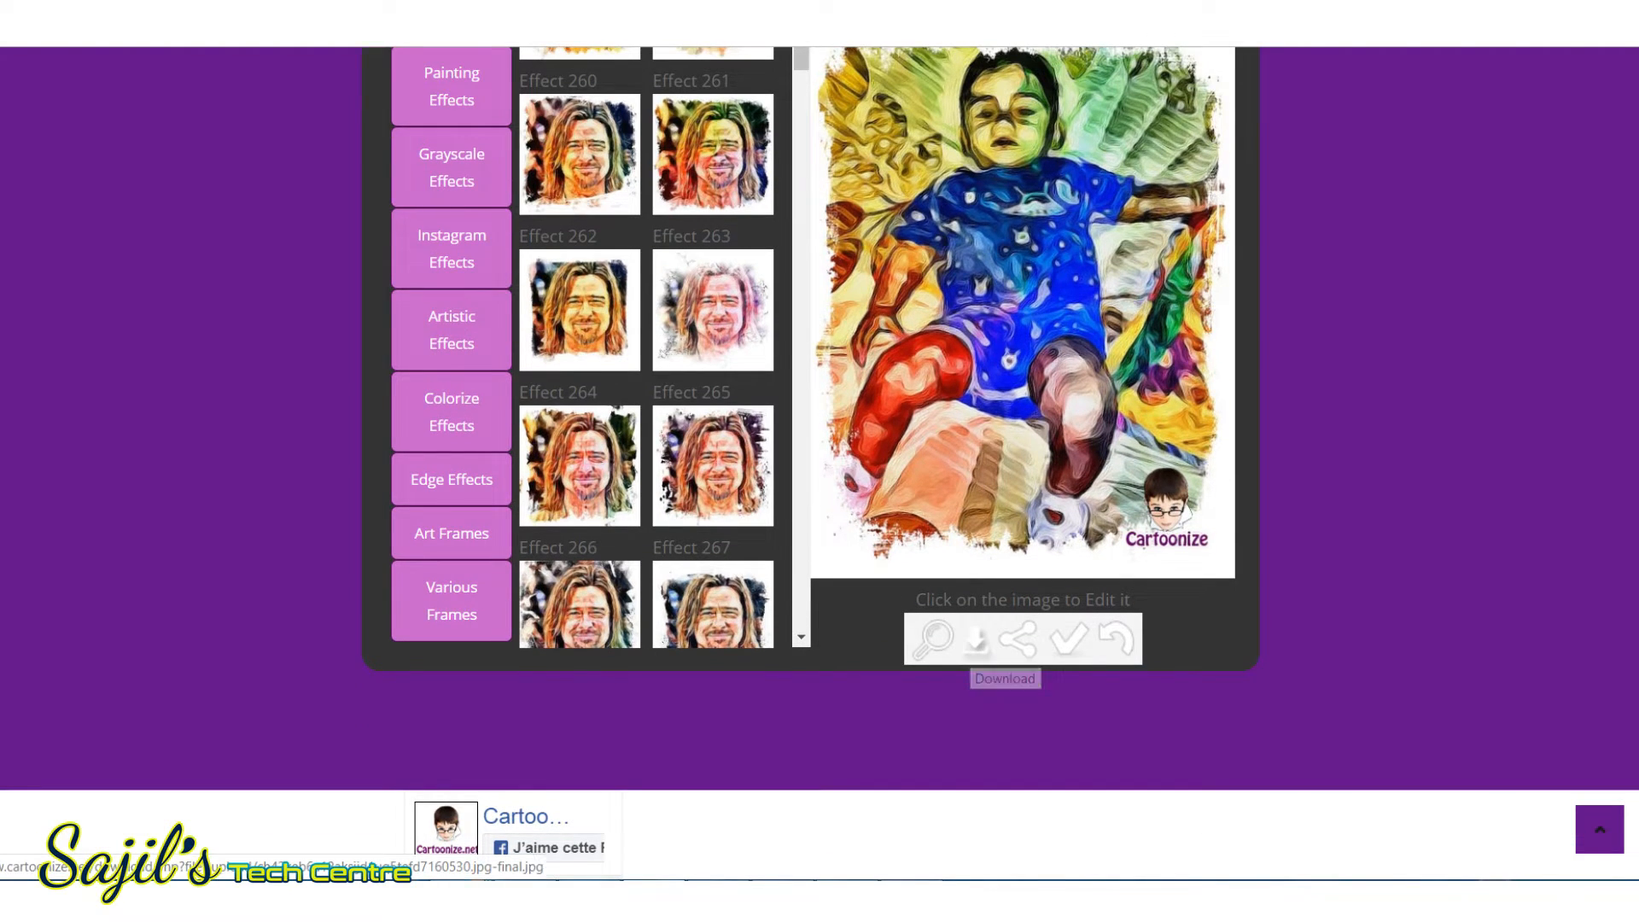
{"action": "left_click", "coordinate": [977, 639]}
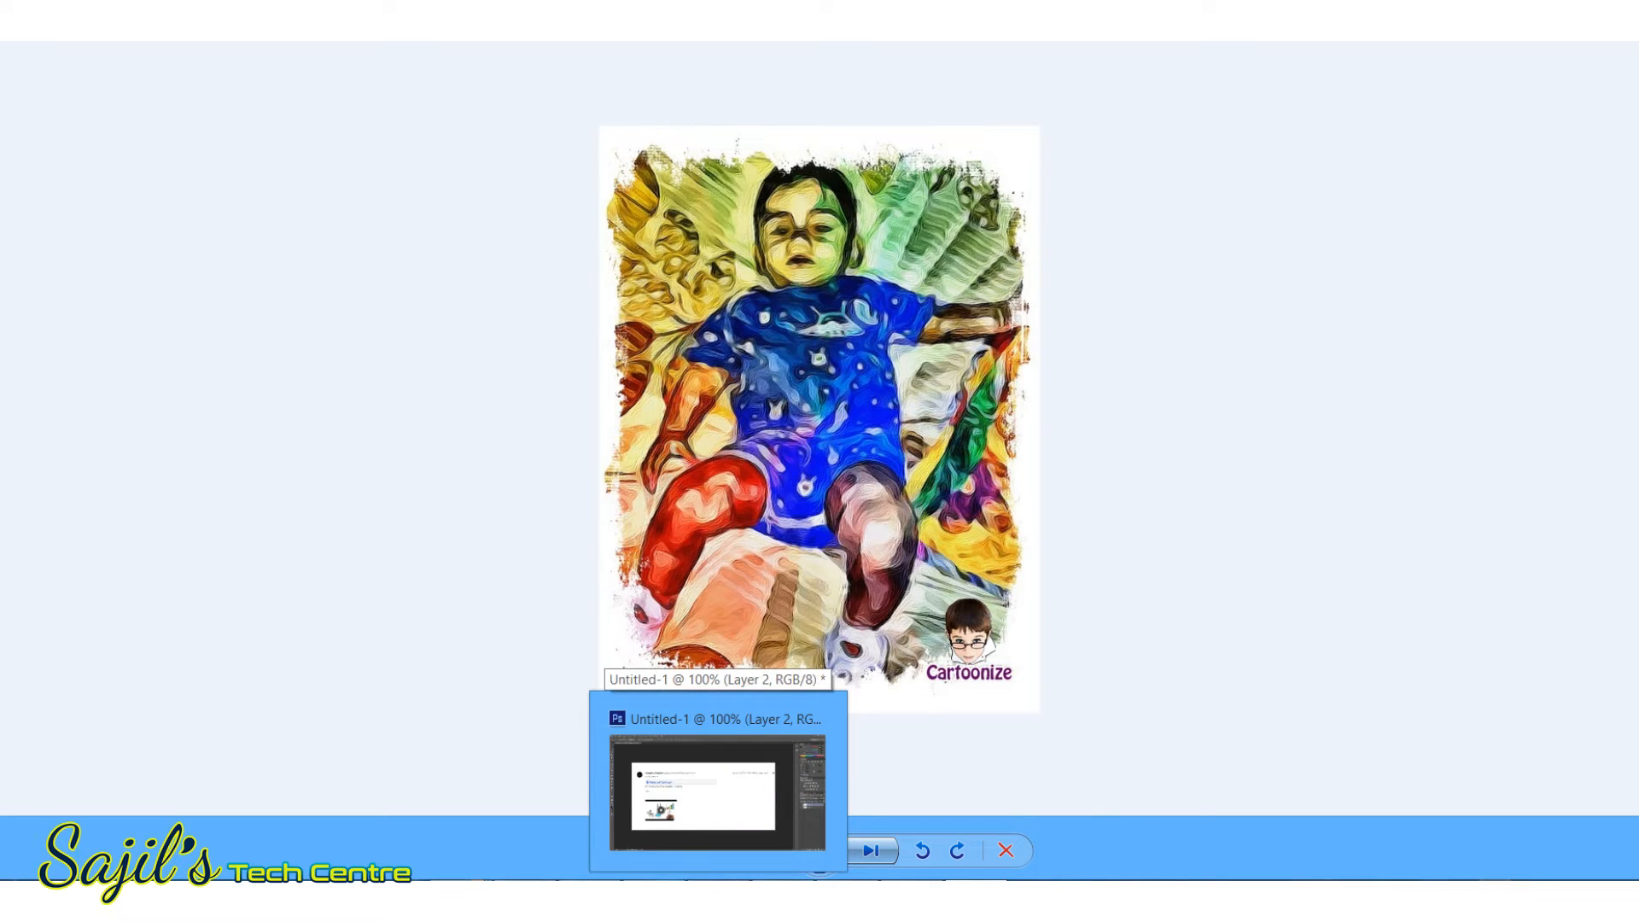
- Switch to Photoshop and open the original, unprocessed baby photo
{"action": "left_click", "coordinate": [718, 901]}
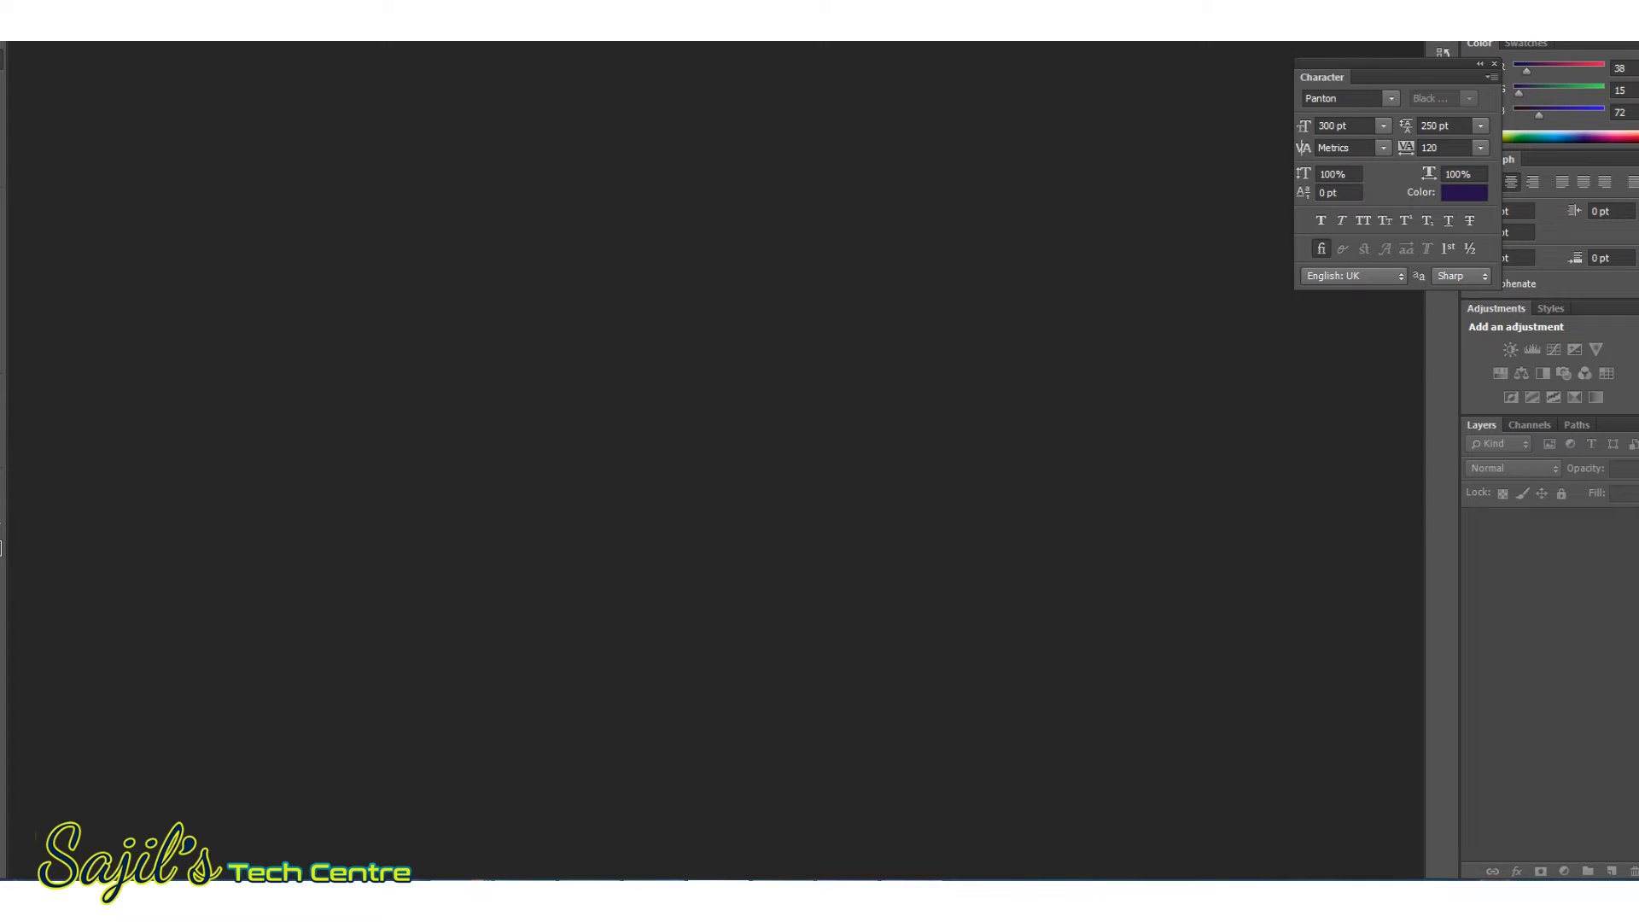
{"action": "left_click", "coordinate": [22, 6]}
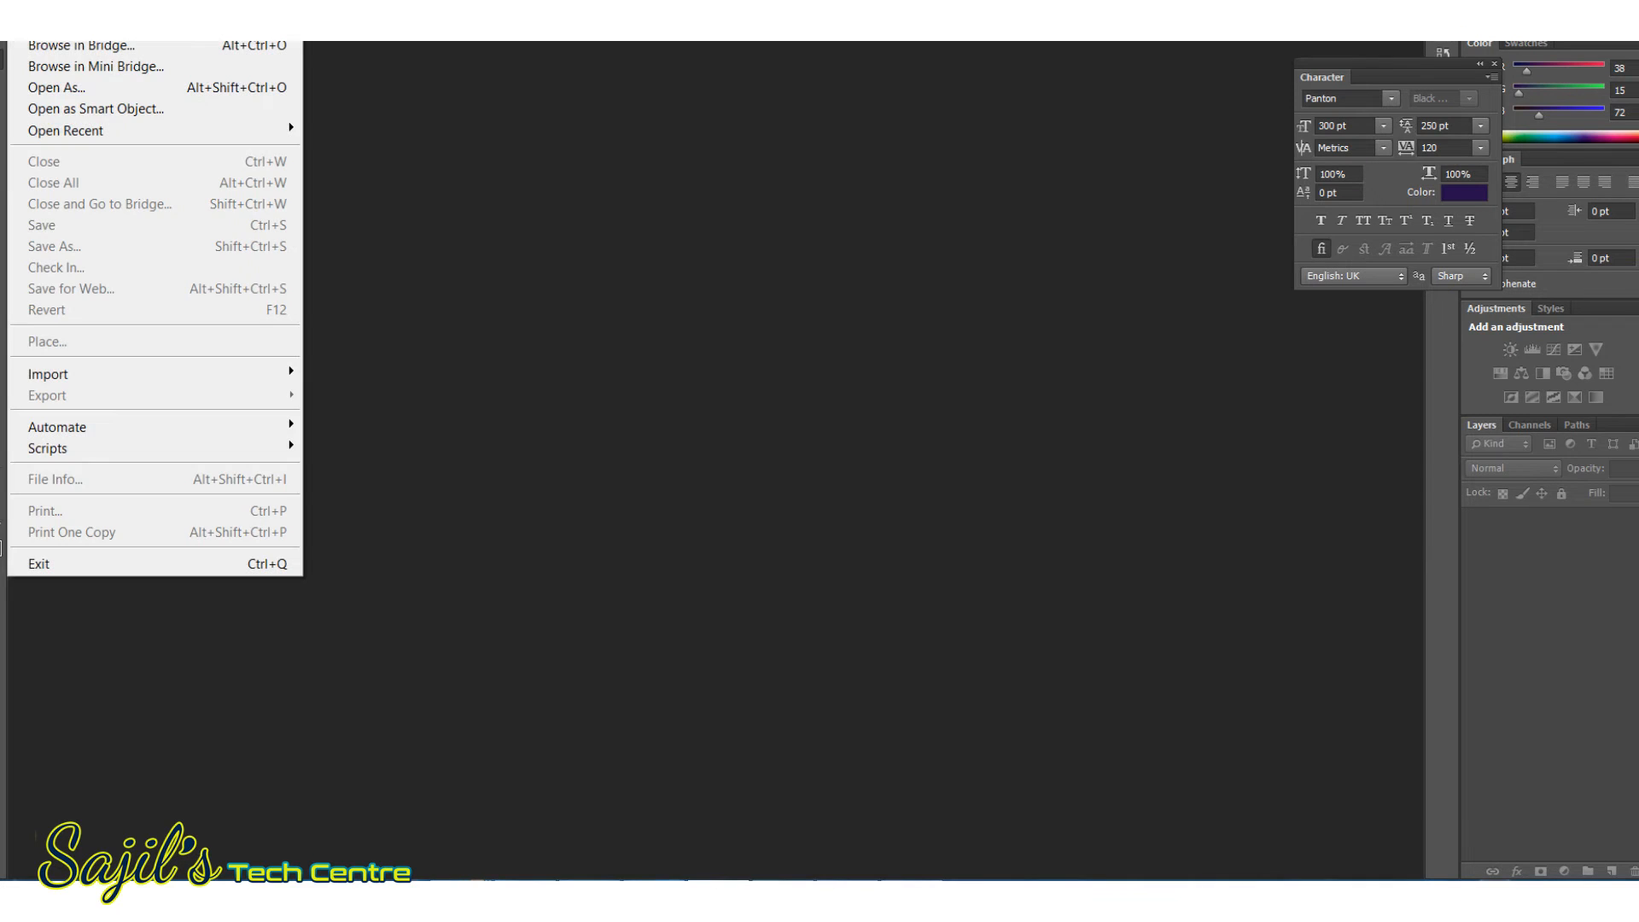
{"action": "left_click", "coordinate": [41, 5]}
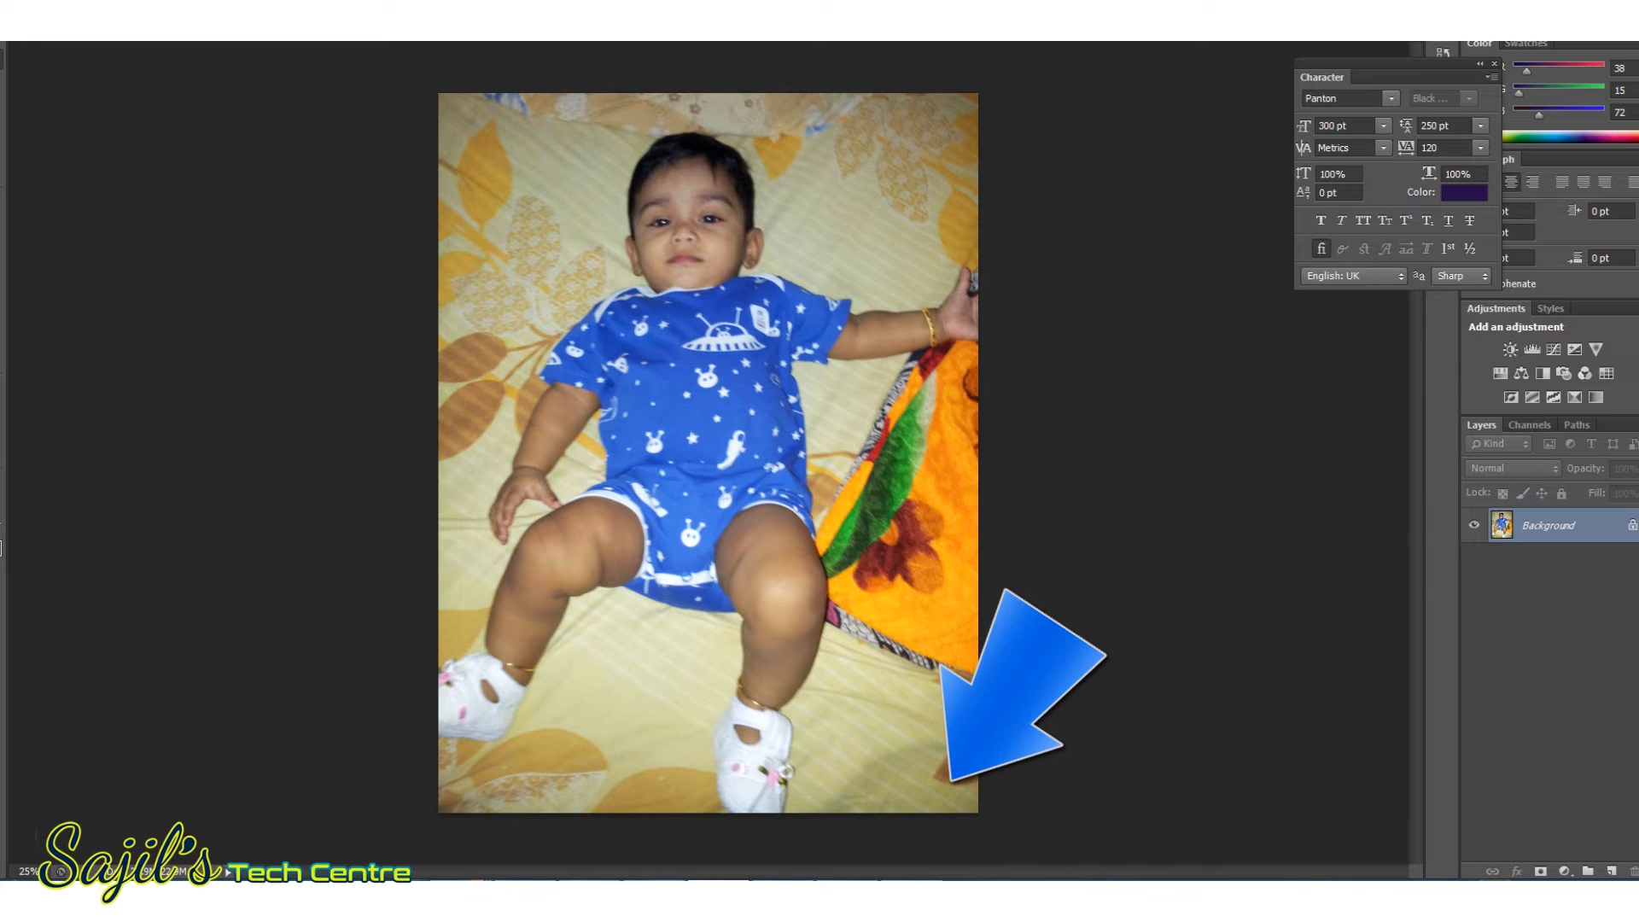
- Extend the photo's canvas downward by anchoring it at the top centre and setting the height to 150 cm
{"action": "key", "text": "alt+i"}
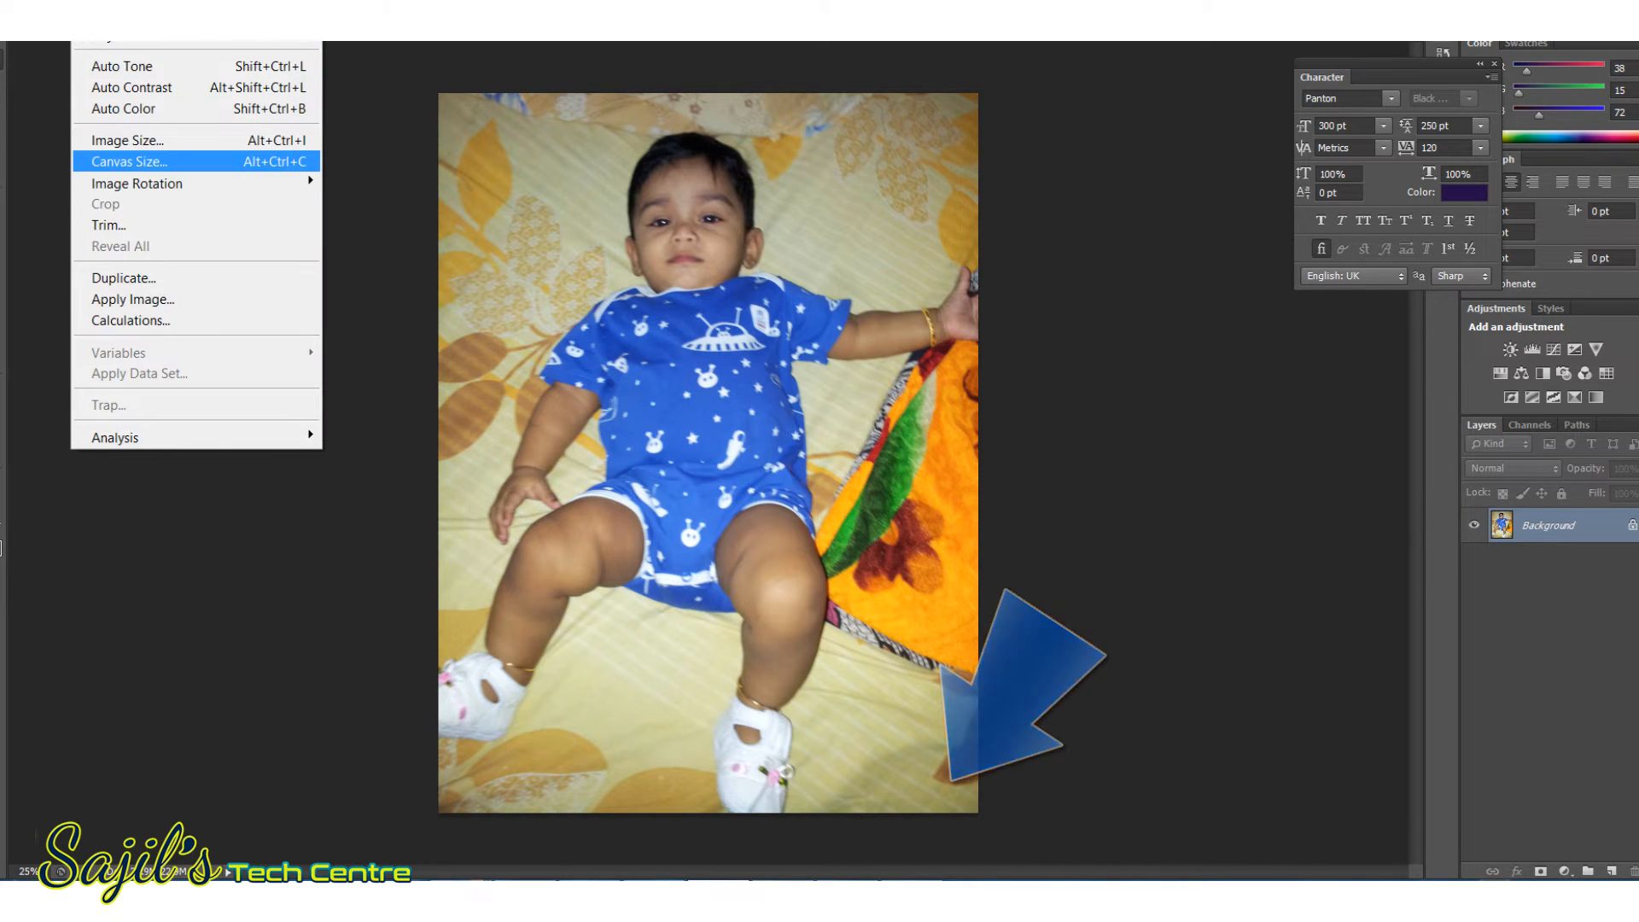
{"action": "key", "text": "Return"}
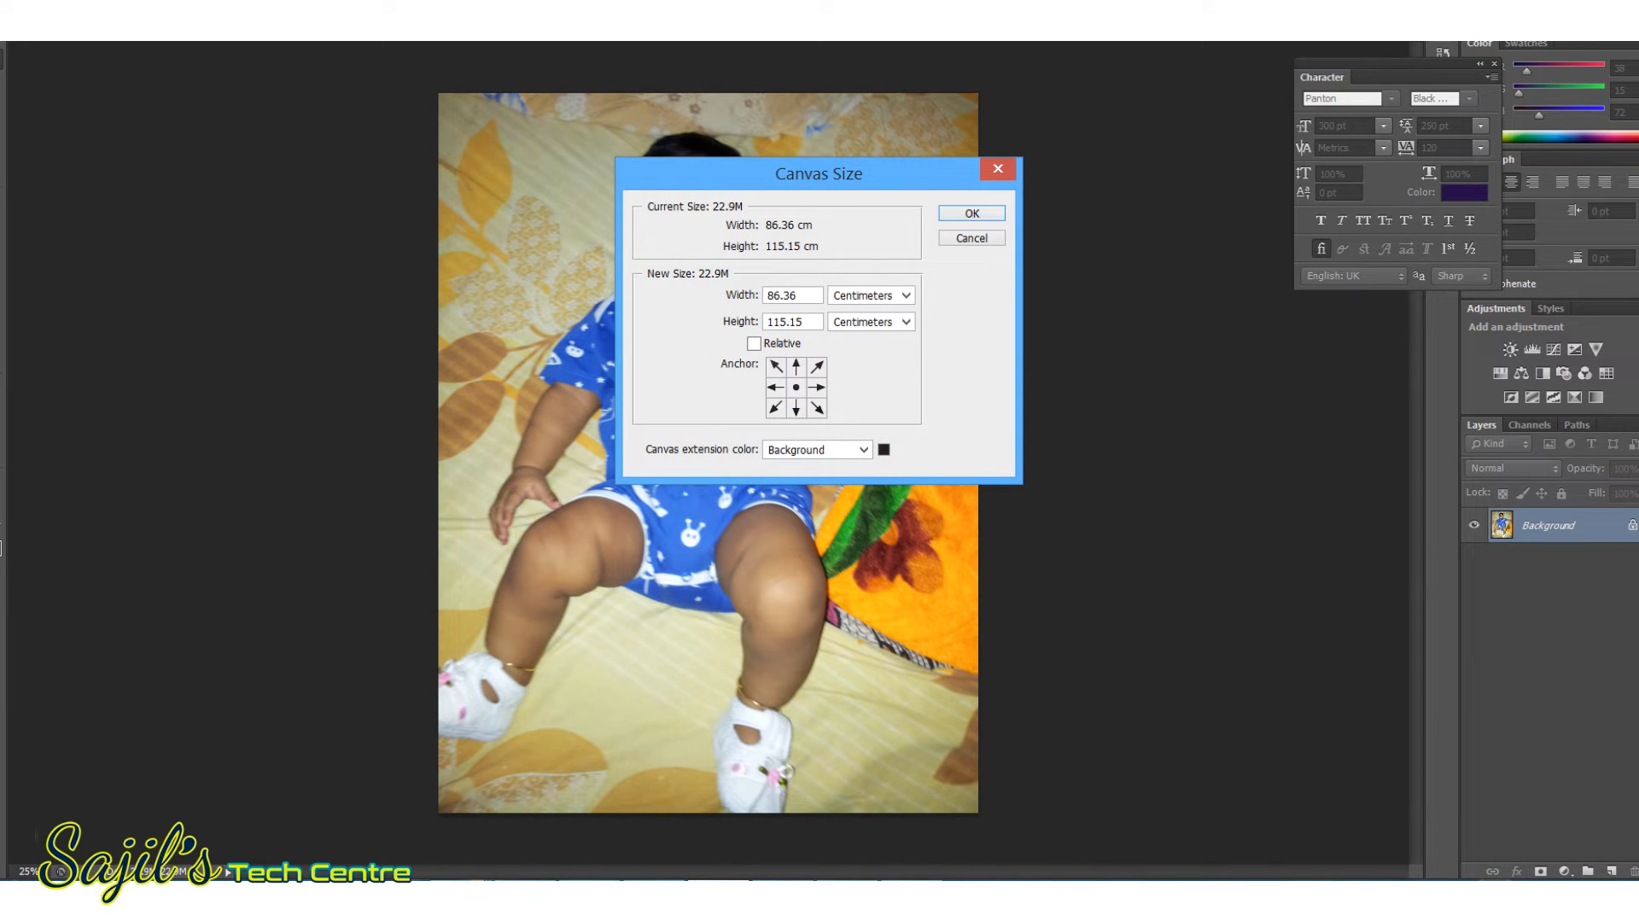
{"action": "left_click", "coordinate": [796, 367]}
{"action": "double_click", "coordinate": [779, 322]}
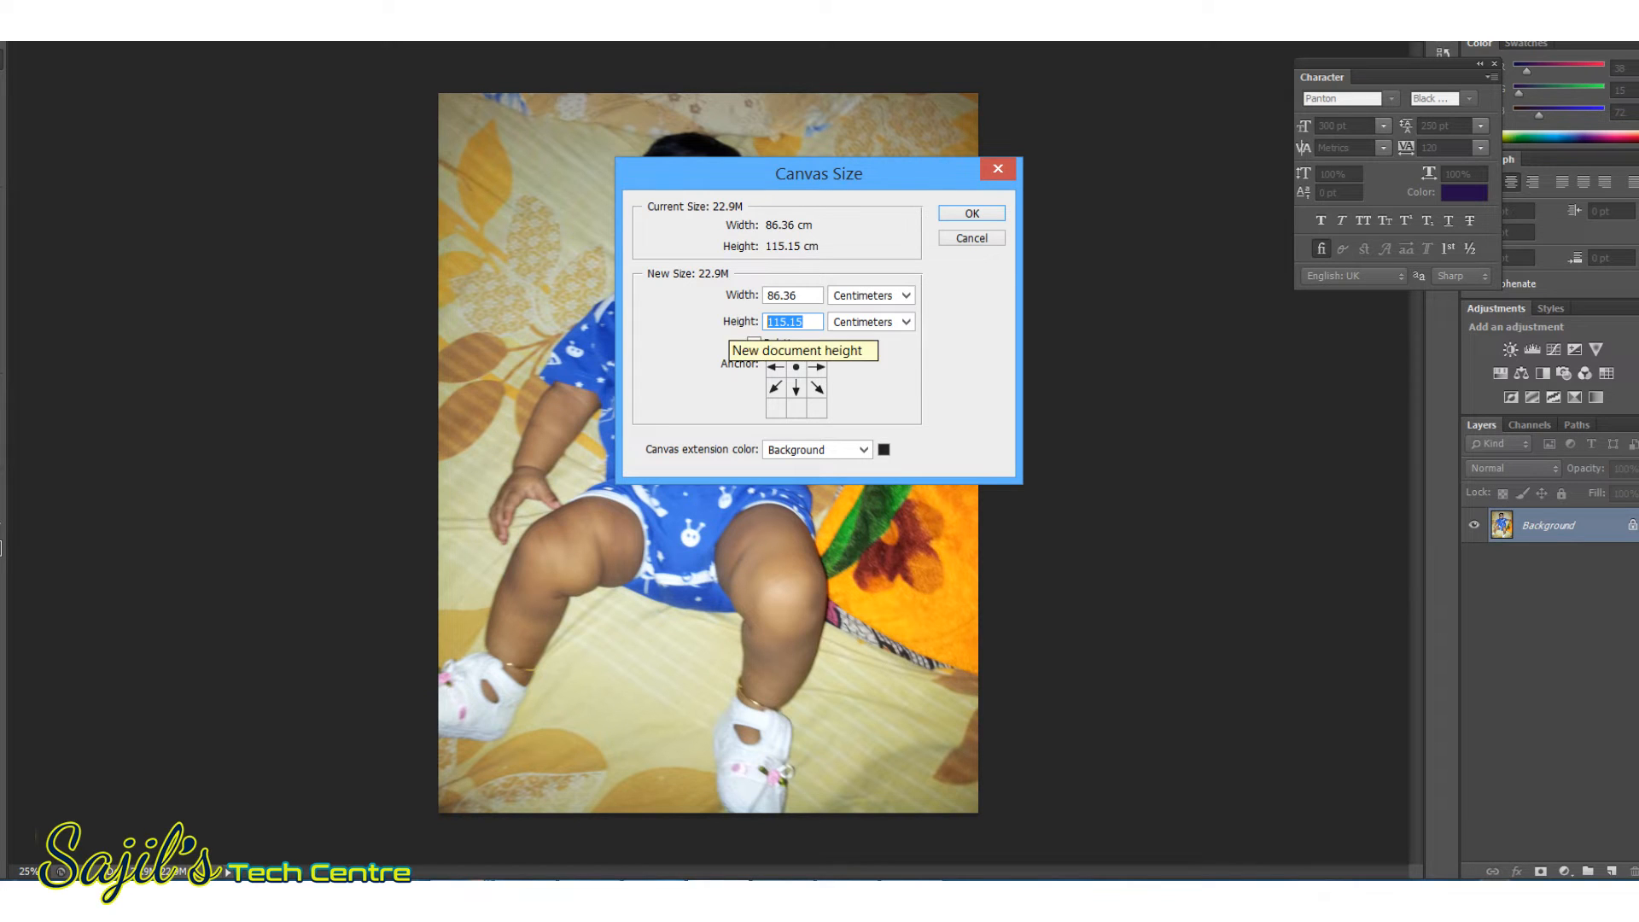
{"action": "type", "text": "150"}
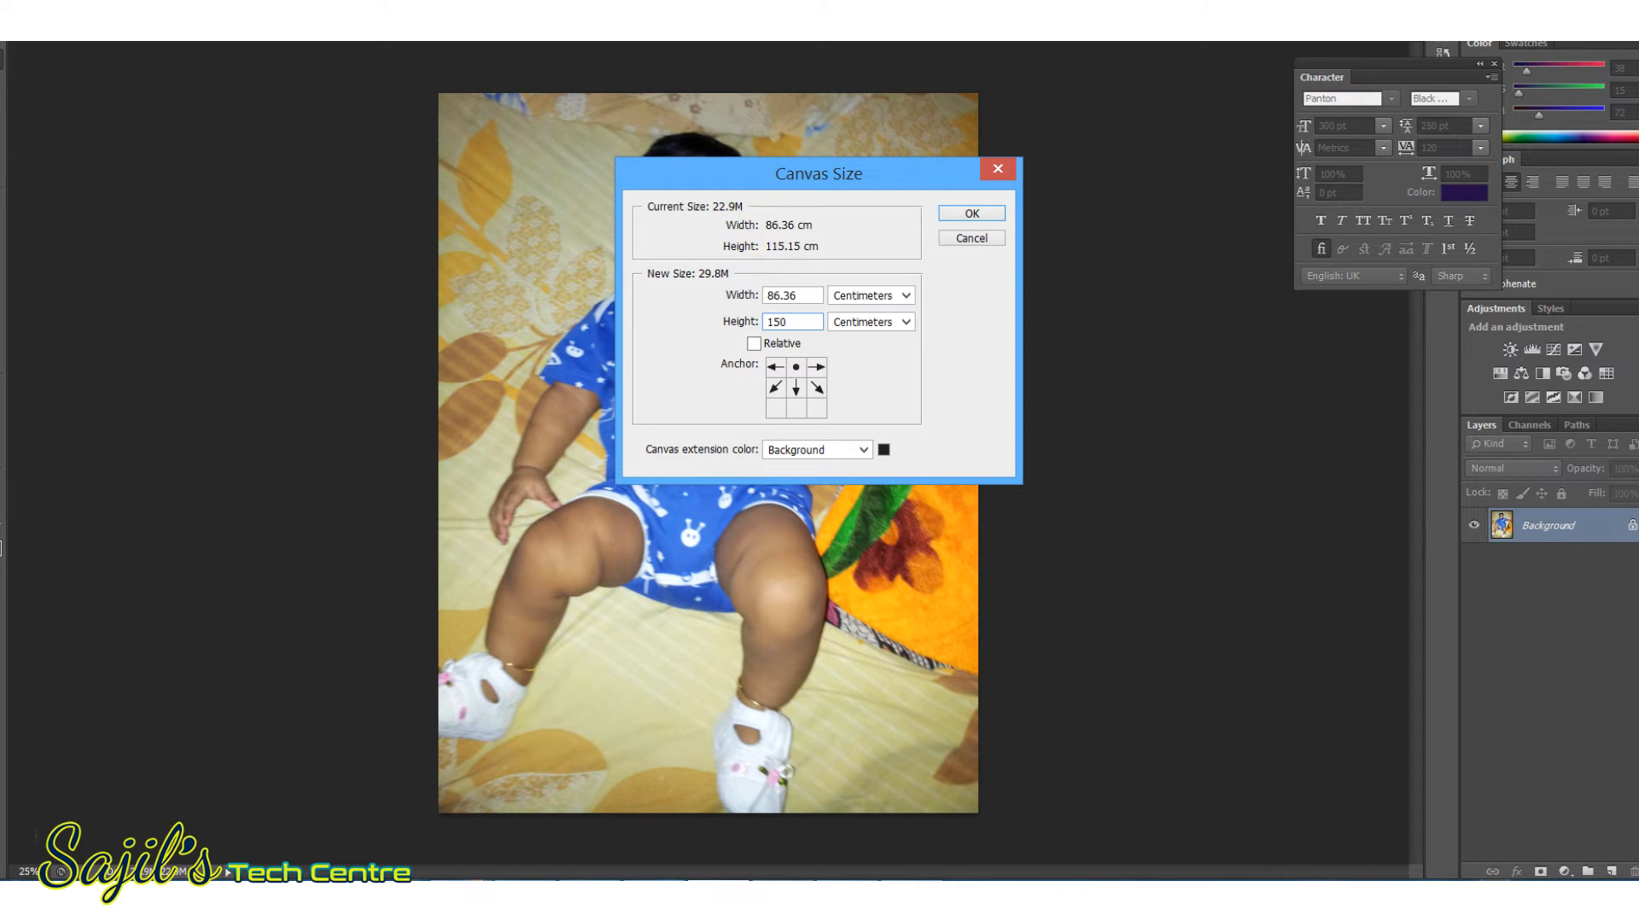
{"action": "key", "text": "Return"}
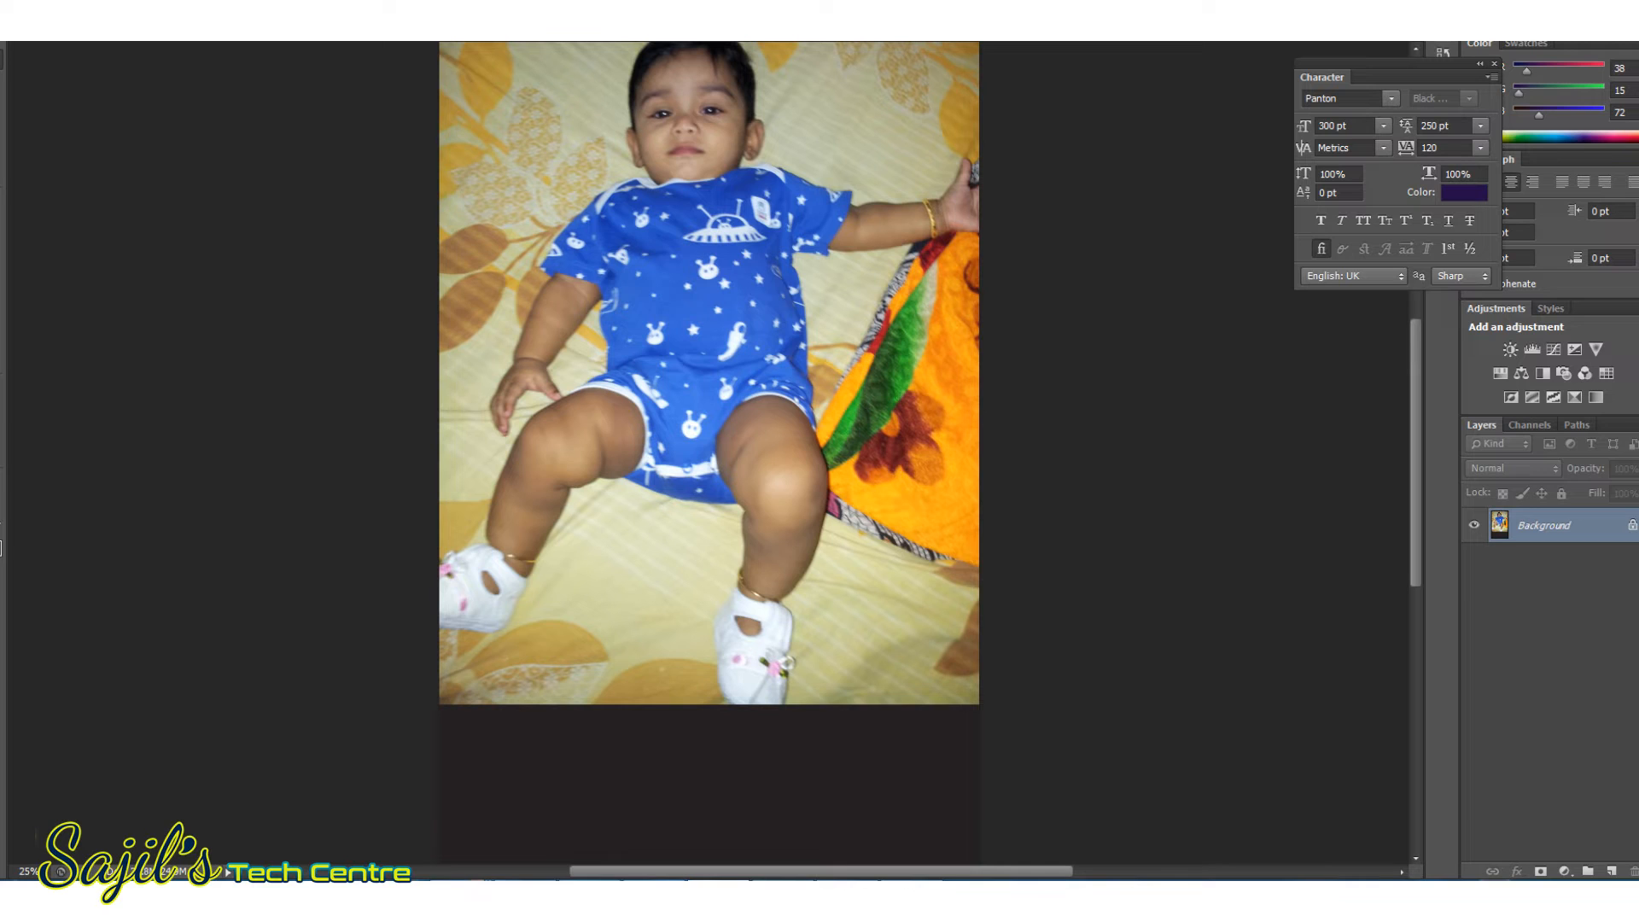
{"action": "scroll", "coordinate": [708, 376], "scroll_direction": "down", "scroll_amount": 3}
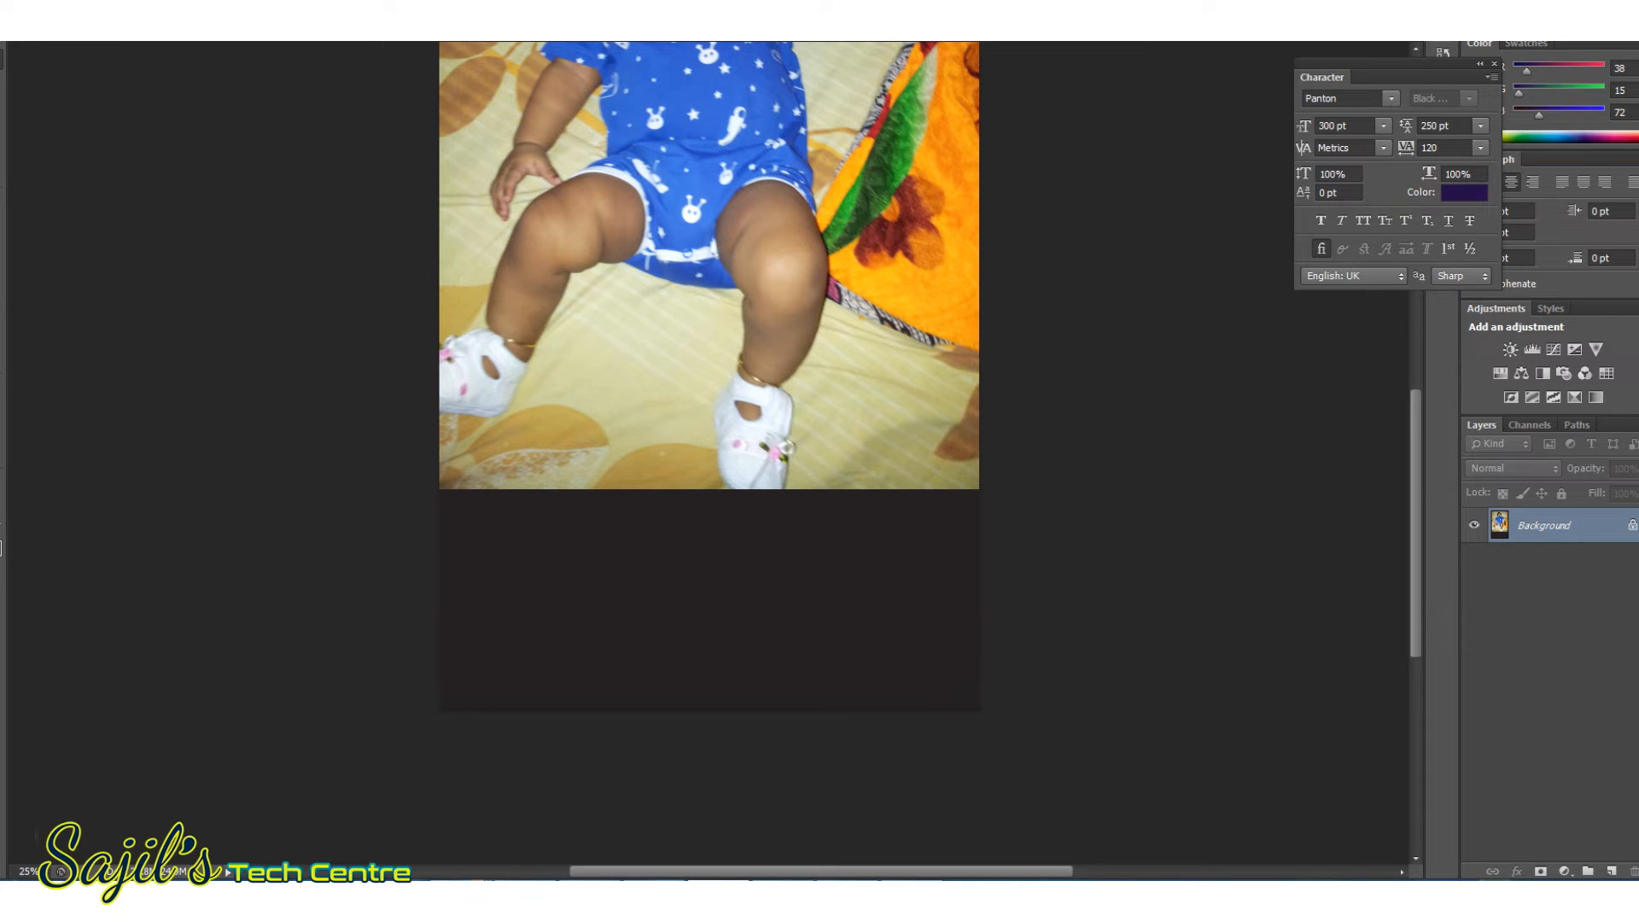
- Save the extended photo over the original file as a JPEG, accepting the current JPEG options
{"action": "left_click", "coordinate": [23, 4]}
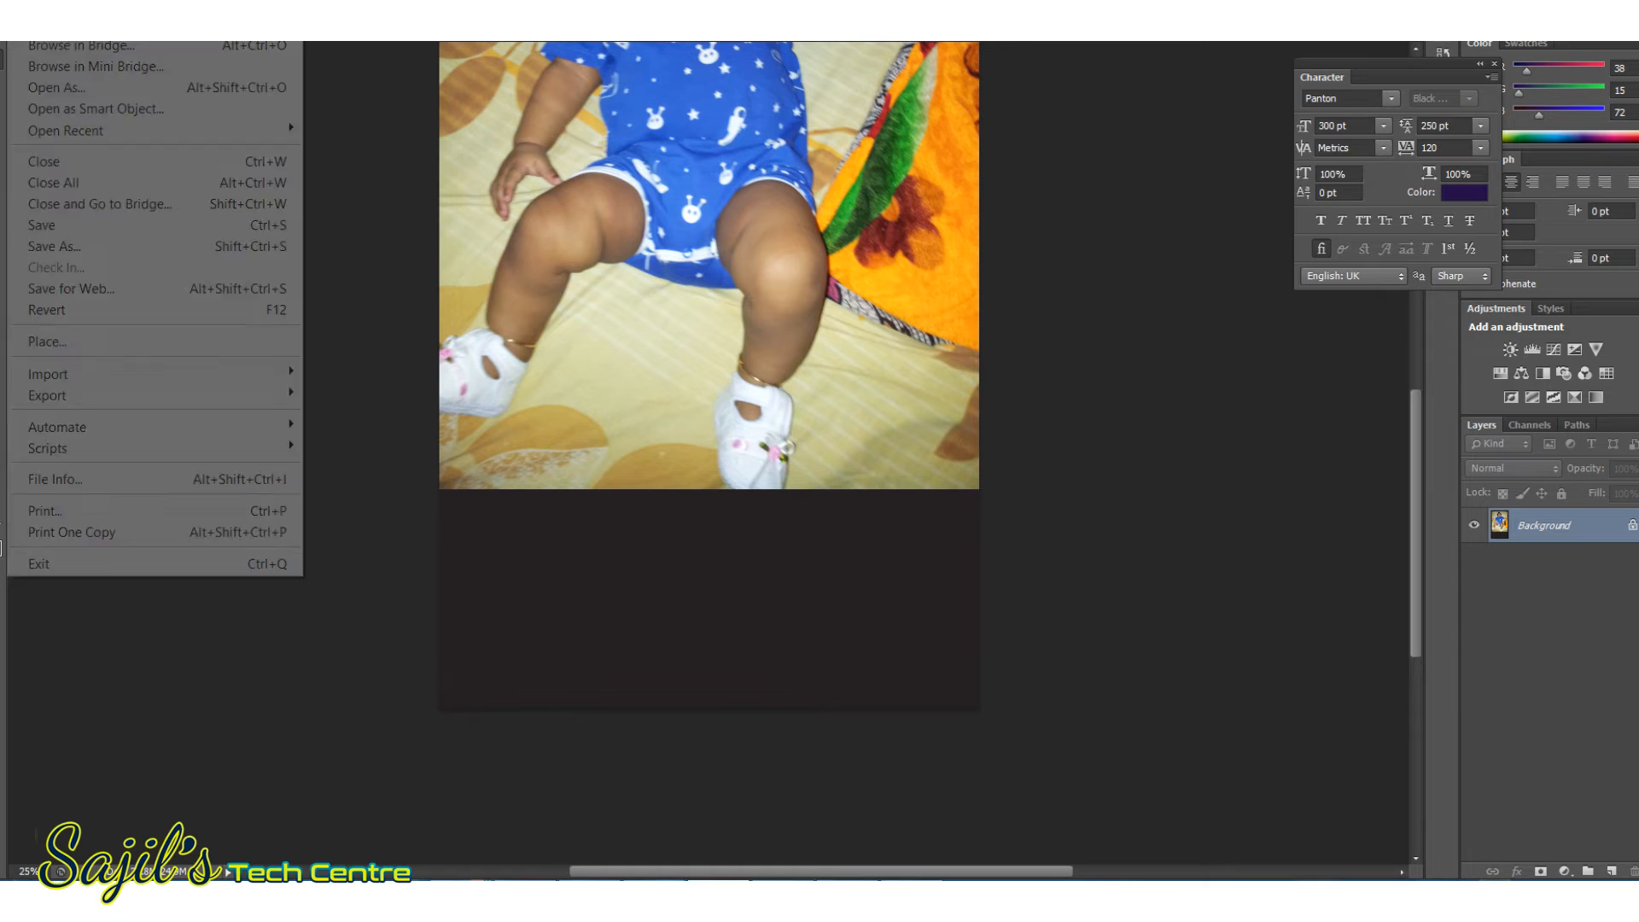
{"action": "left_click", "coordinate": [69, 225]}
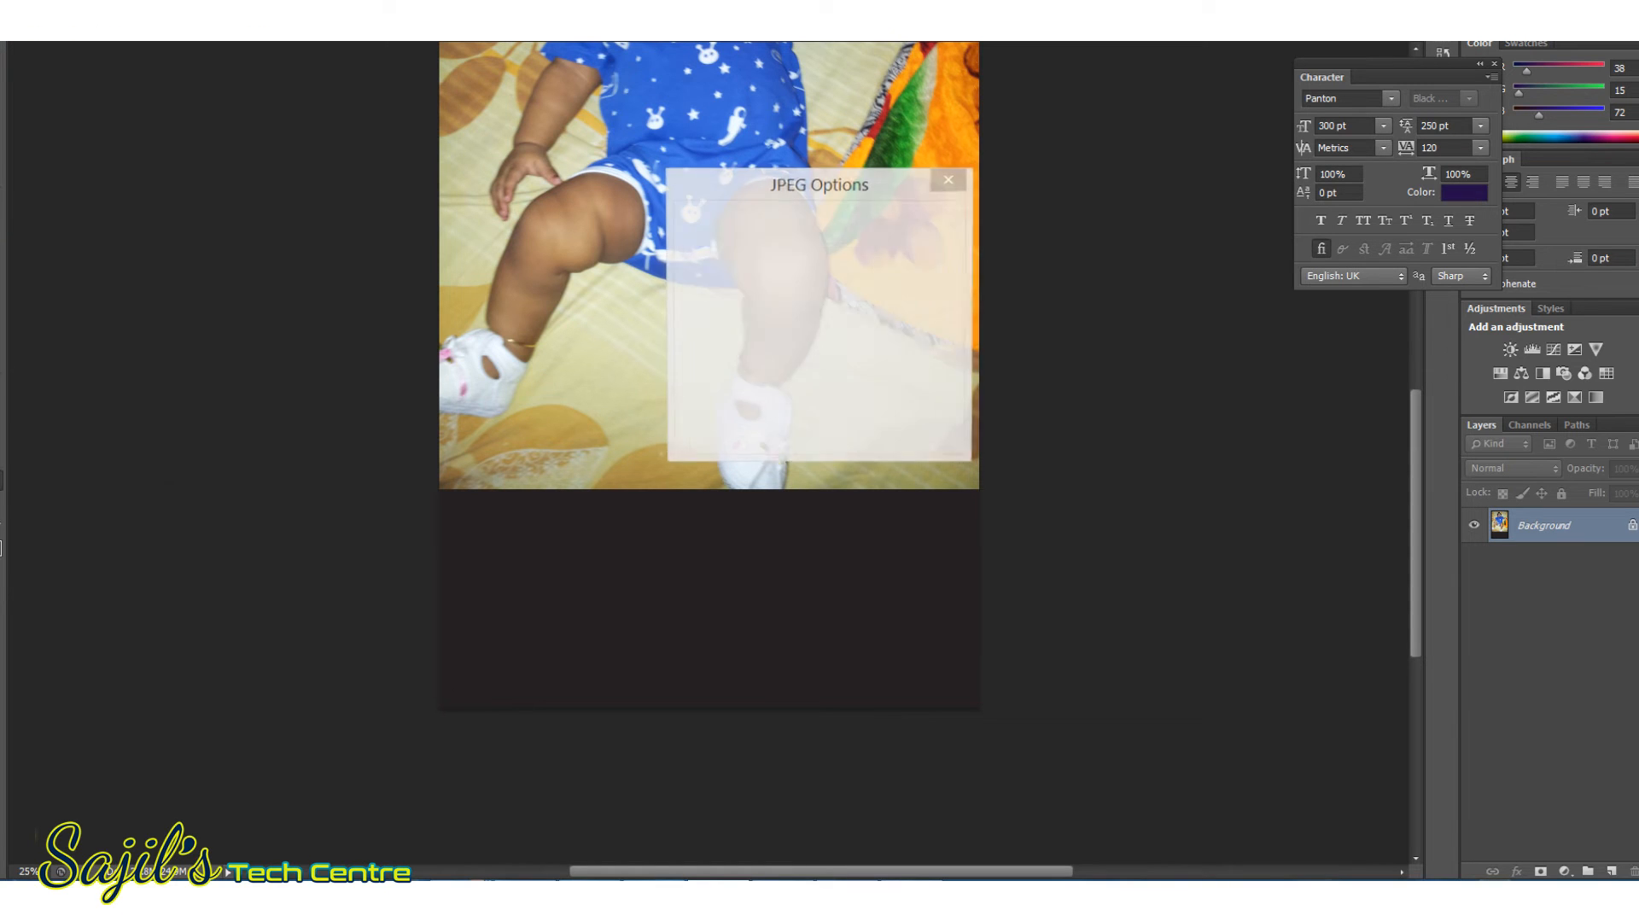
{"action": "left_click", "coordinate": [922, 219]}
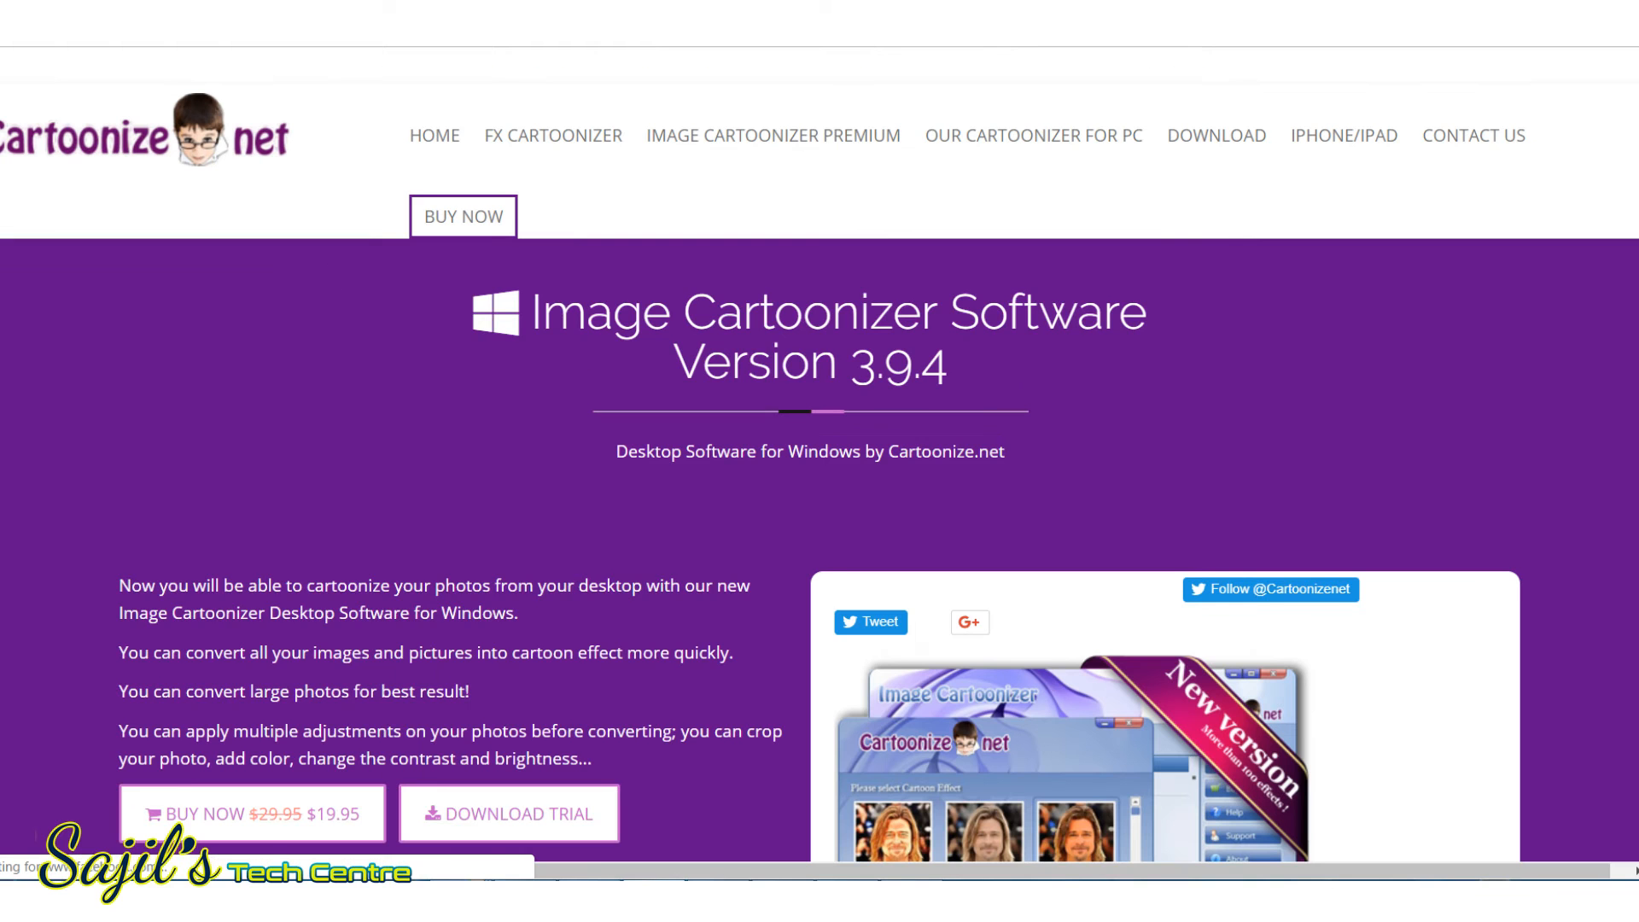
- Switch to Cartoonize.net in the browser, return to its upload page and upload the extended photo 20150817_185104.jpg from disk
{"action": "scroll", "coordinate": [819, 512], "scroll_direction": "down", "scroll_amount": 3}
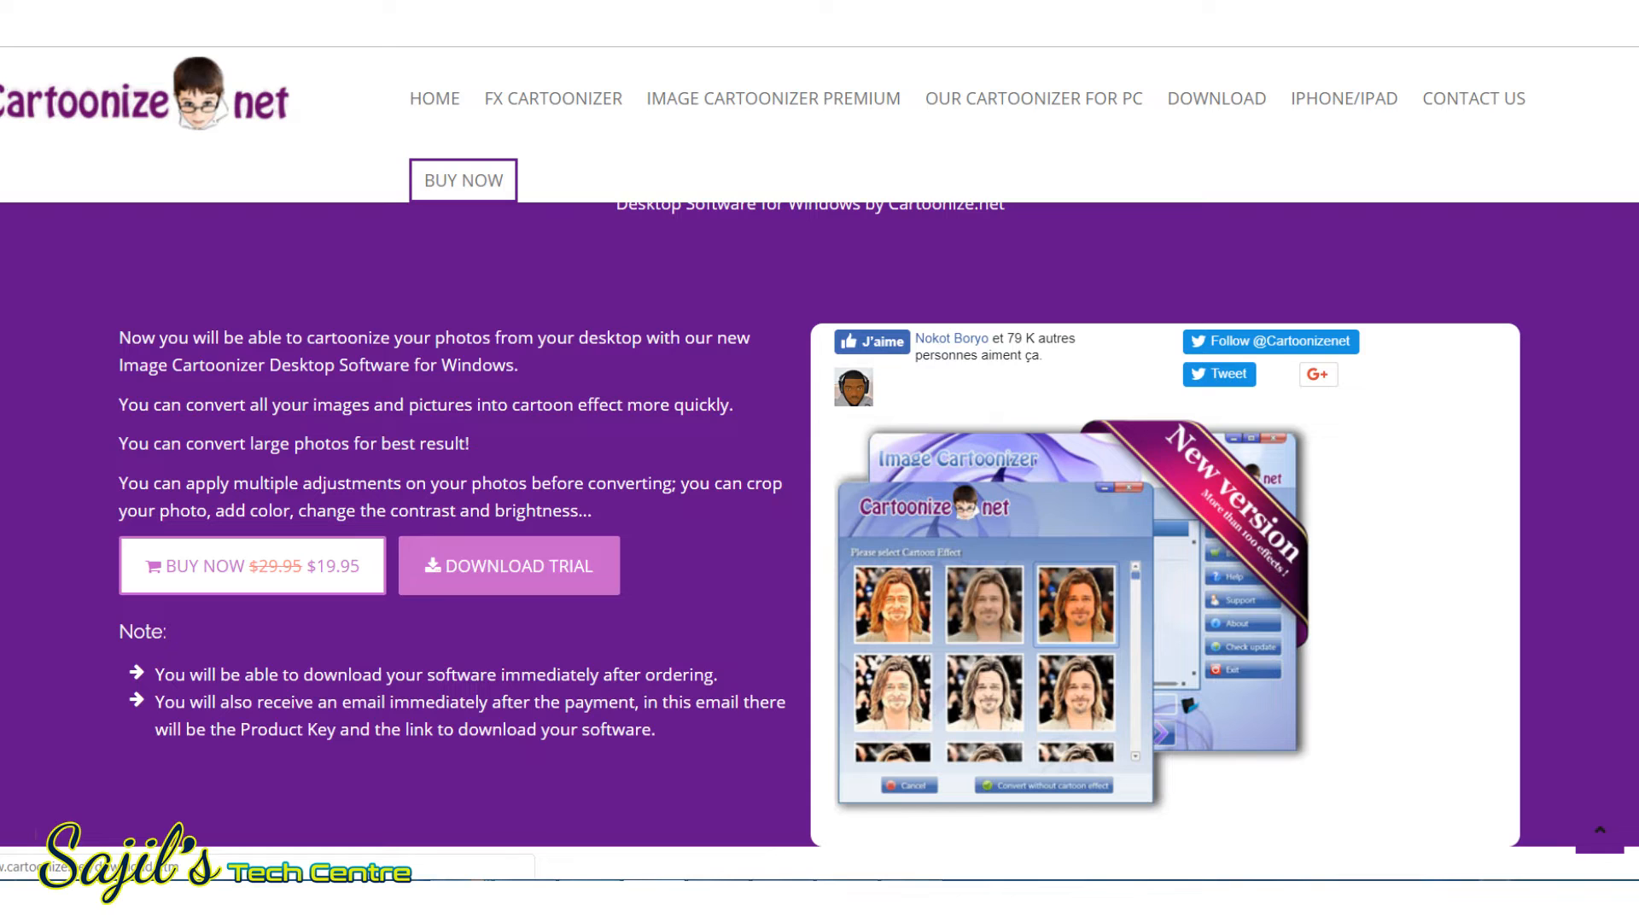
{"action": "scroll", "coordinate": [820, 512], "scroll_direction": "up", "scroll_amount": 3}
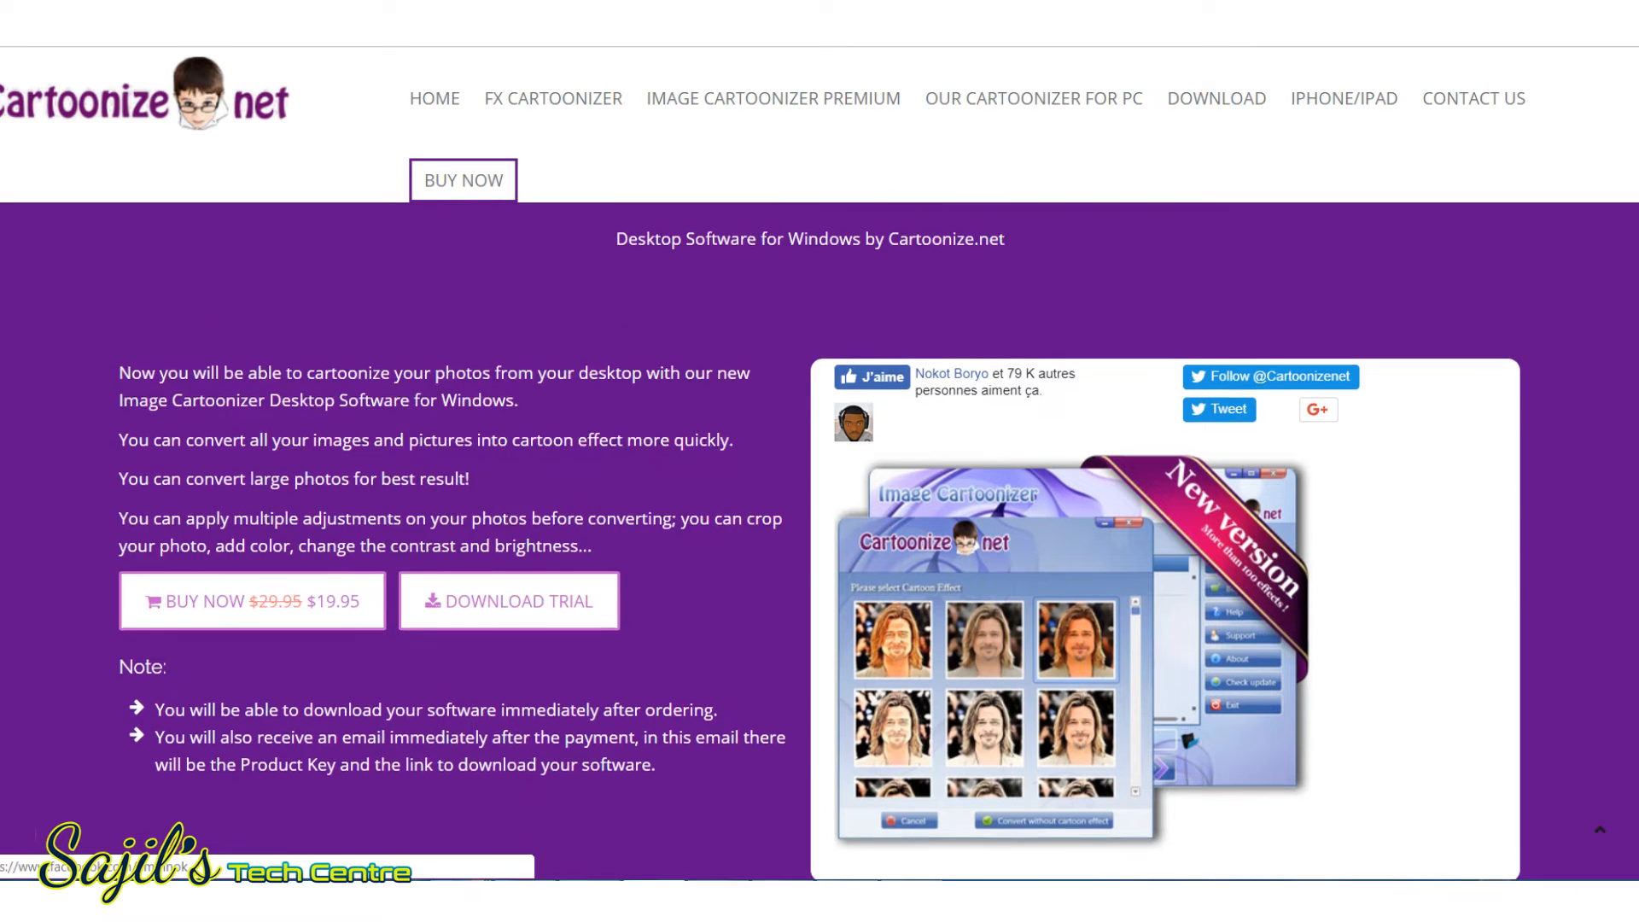
{"action": "key", "text": "alt+Left"}
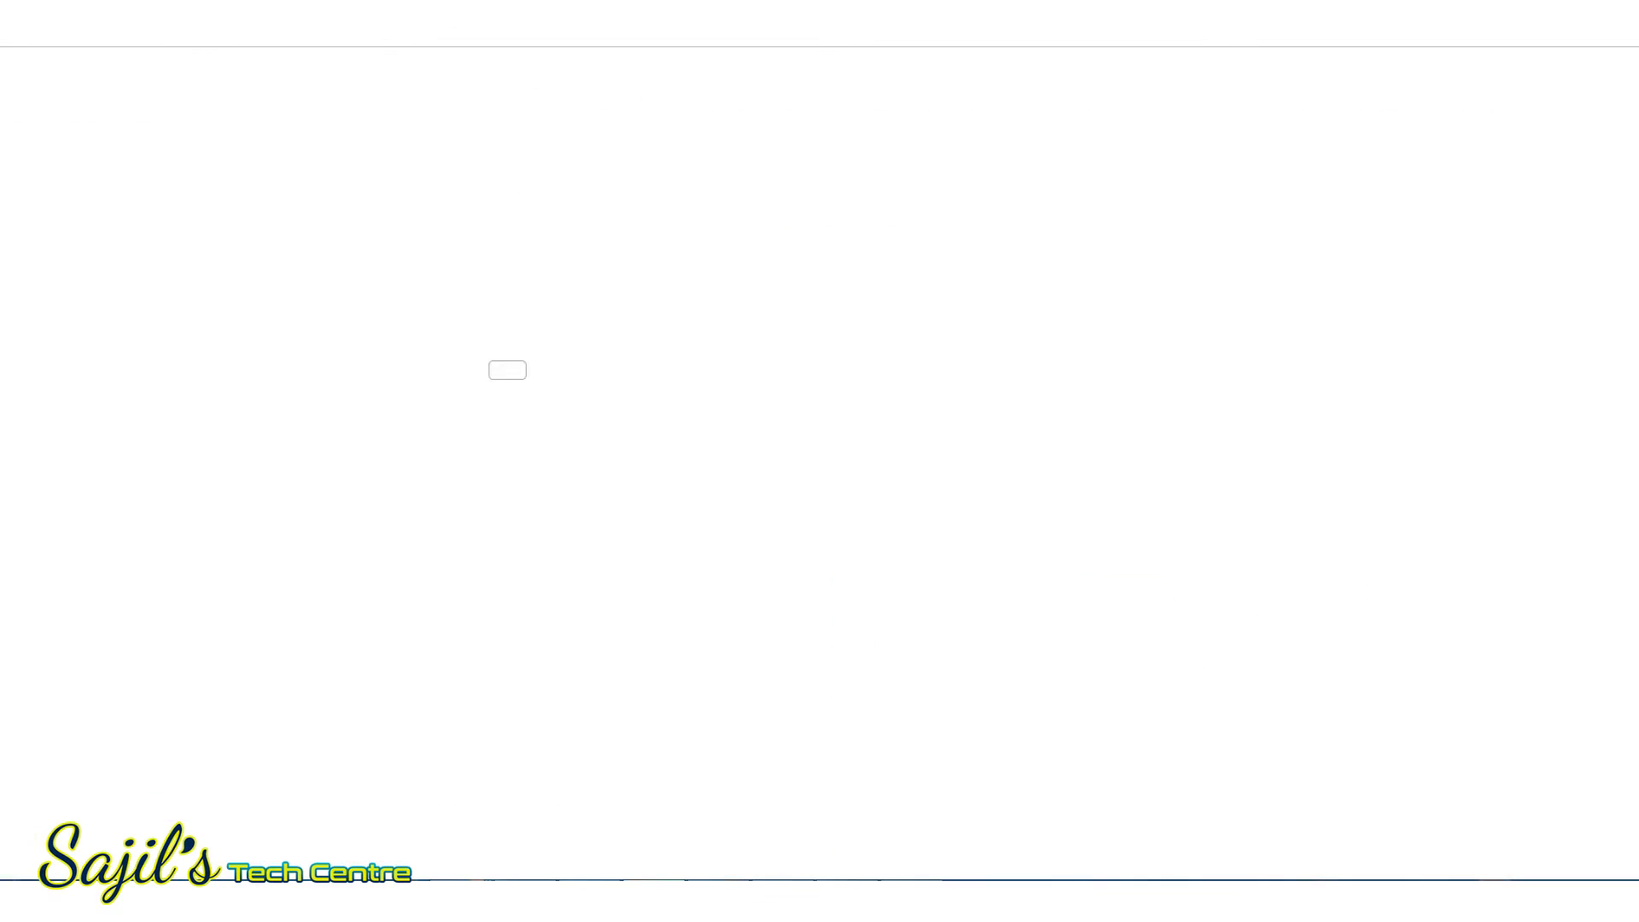
{"action": "key", "text": "alt+Left"}
{"action": "key", "text": "alt+Left"}
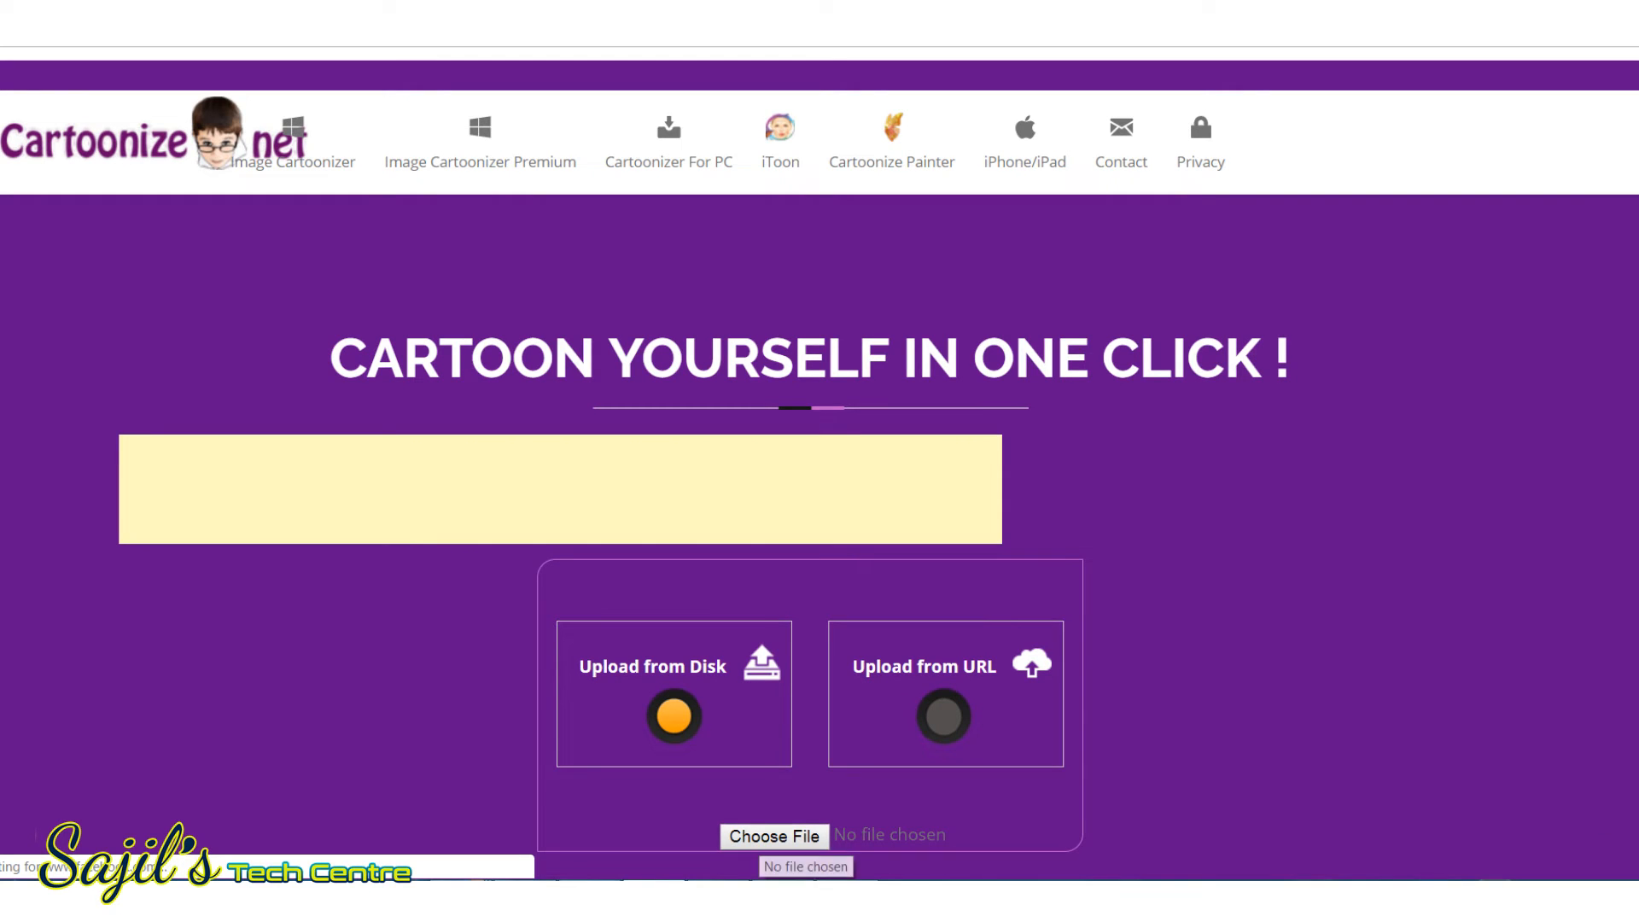
{"action": "left_click", "coordinate": [769, 837]}
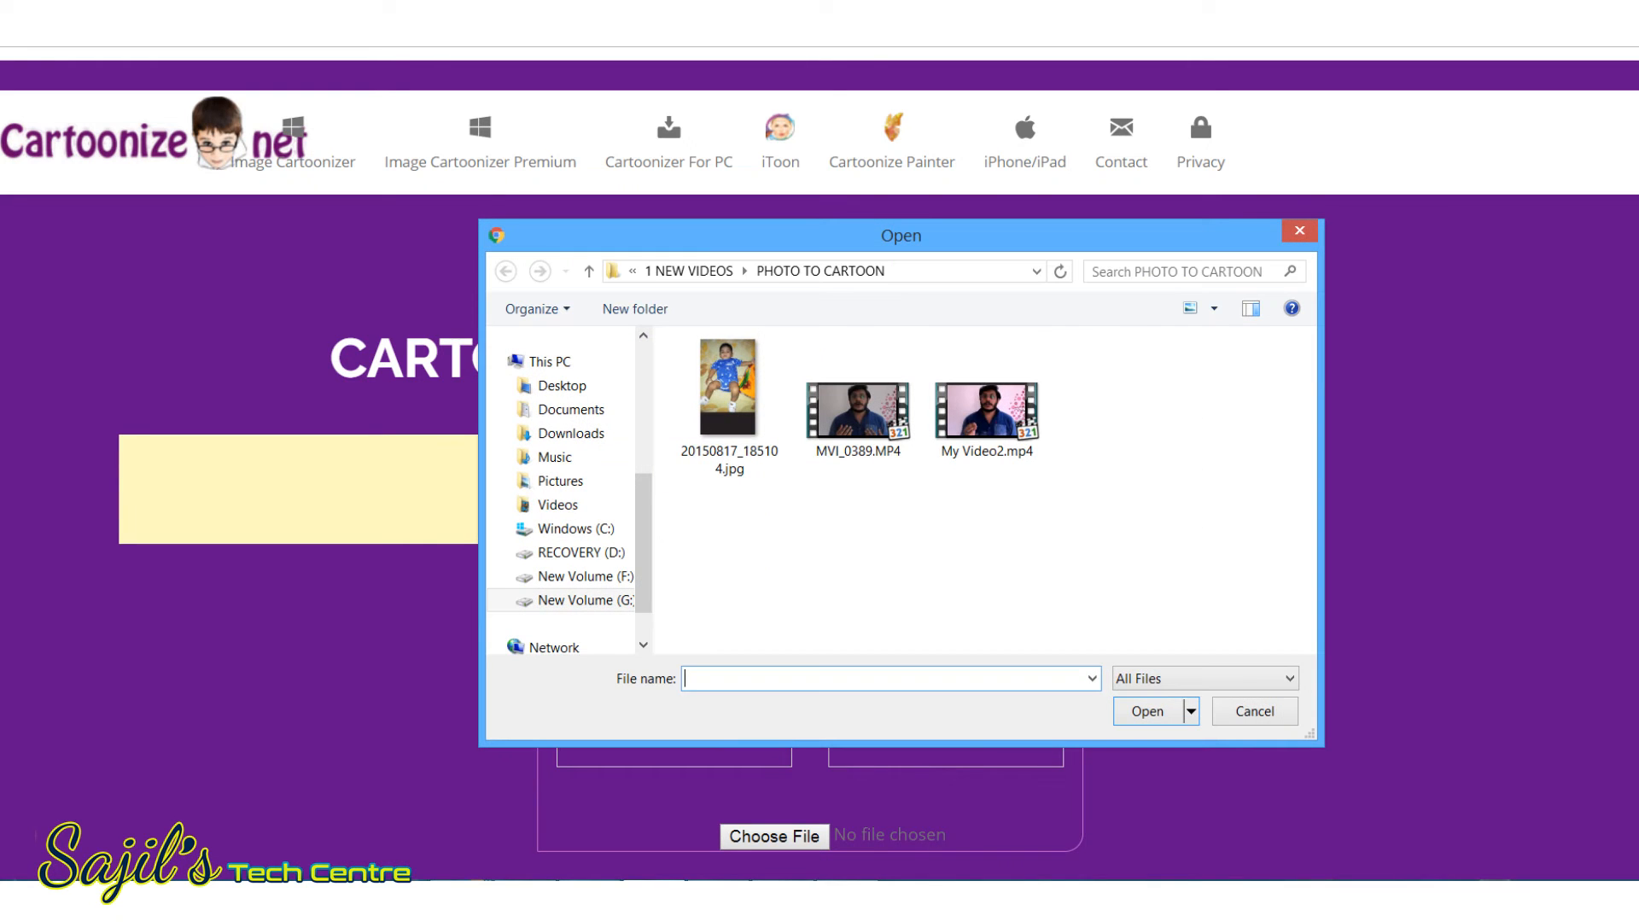
{"action": "double_click", "coordinate": [733, 408]}
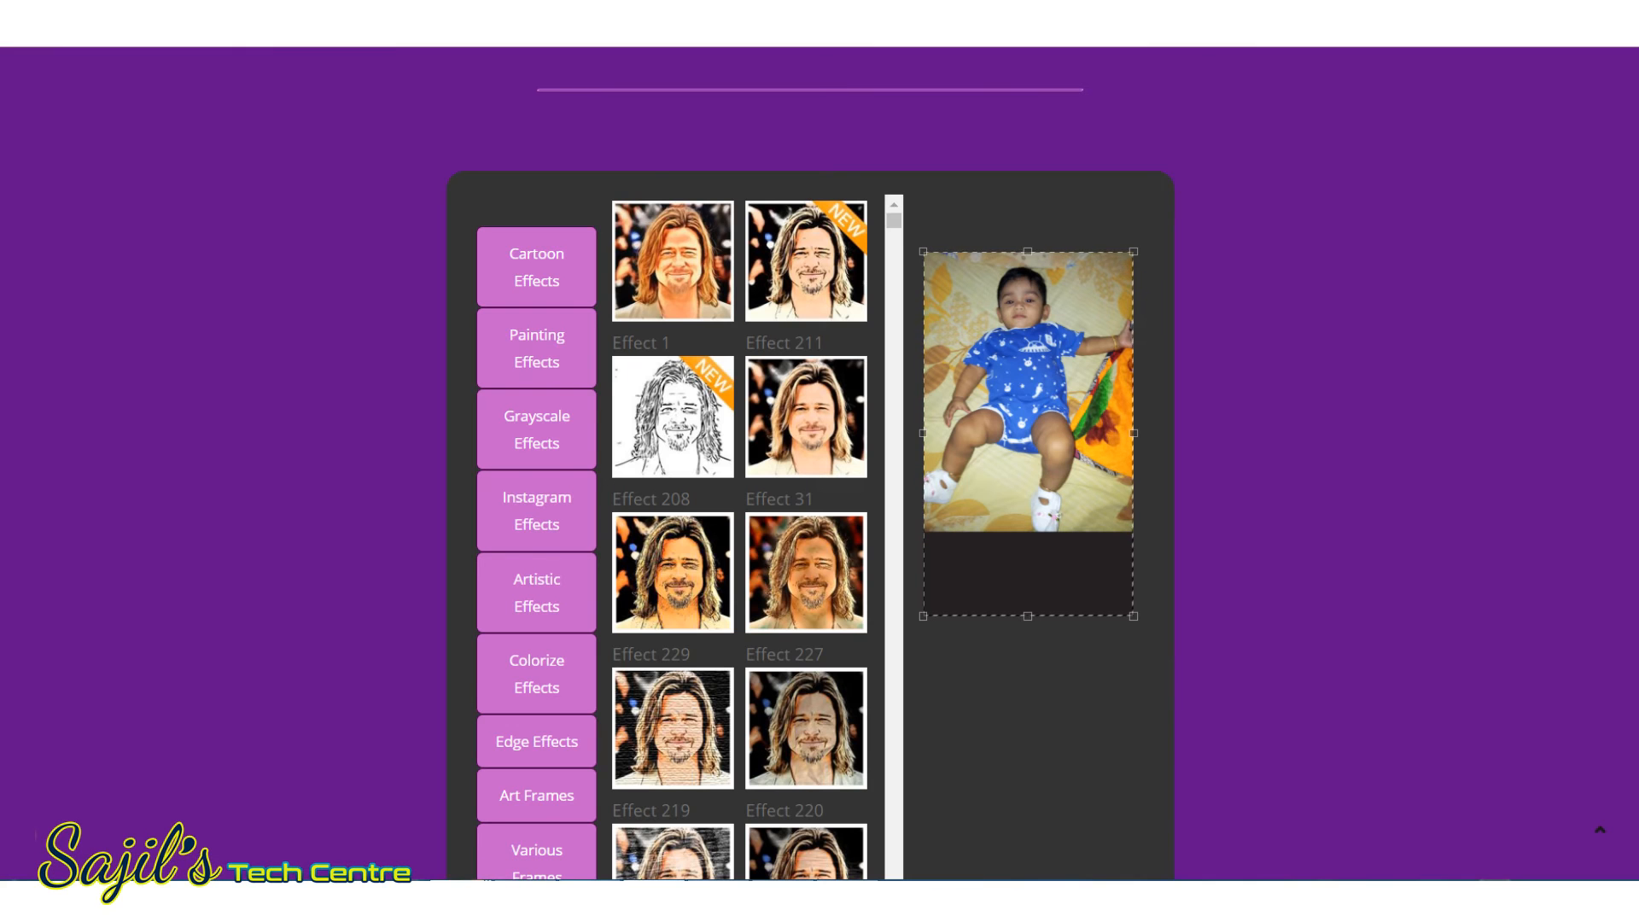
- Display the painting effects and apply Effect 276 to the extended photo
{"action": "left_click", "coordinate": [537, 348]}
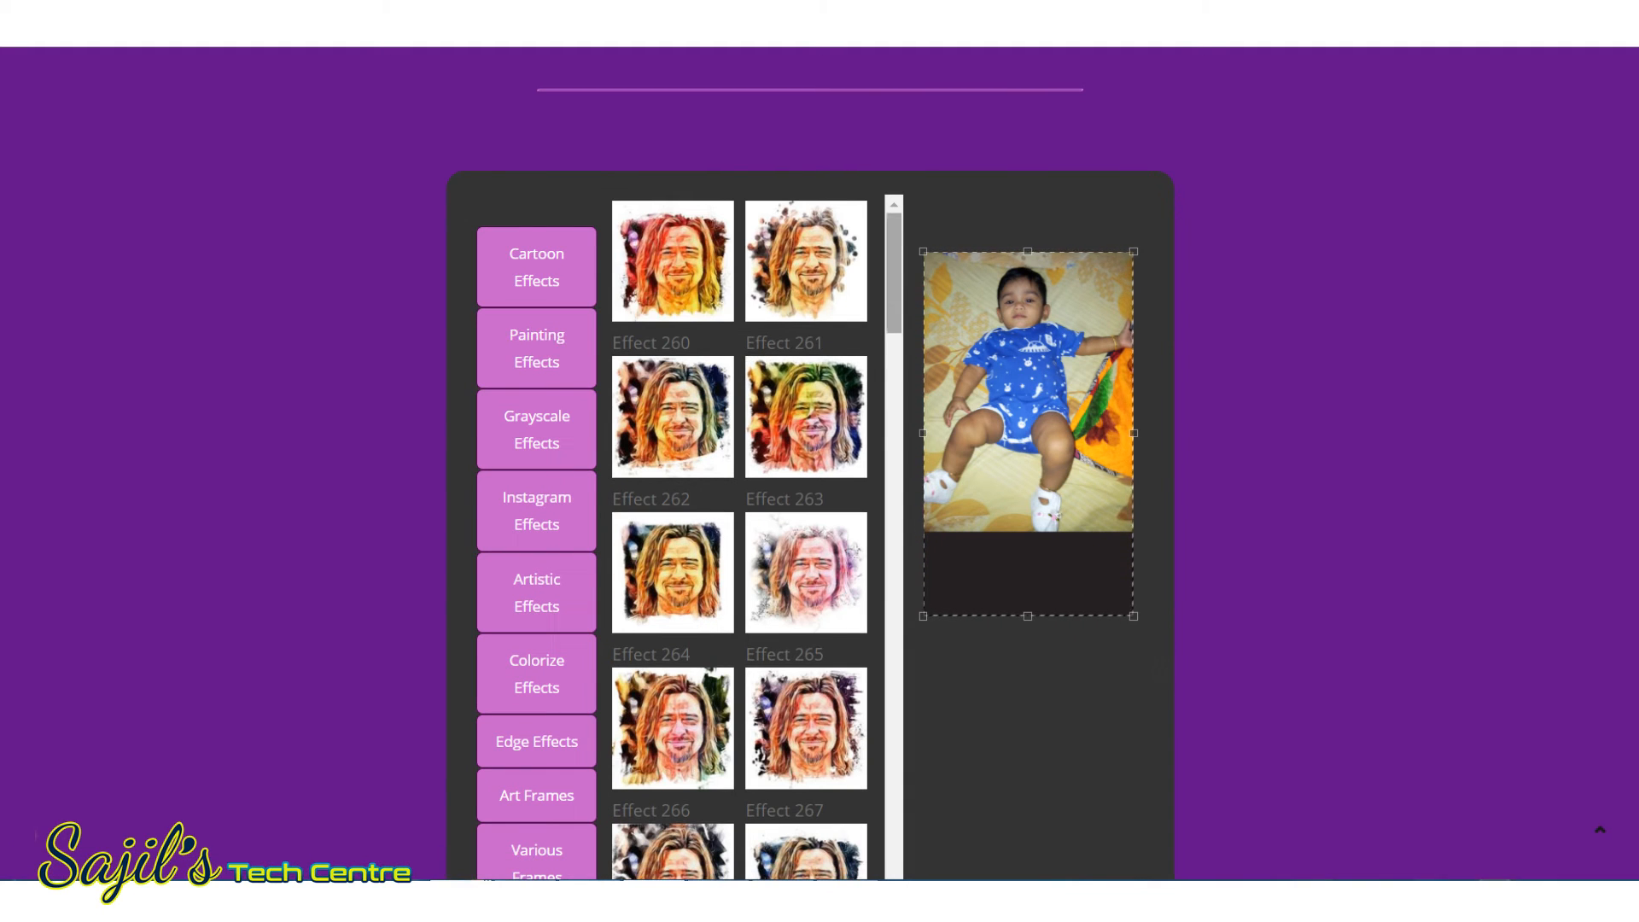
{"action": "scroll", "coordinate": [739, 536], "scroll_direction": "down", "scroll_amount": 5}
{"action": "scroll", "coordinate": [739, 536], "scroll_direction": "down", "scroll_amount": 5}
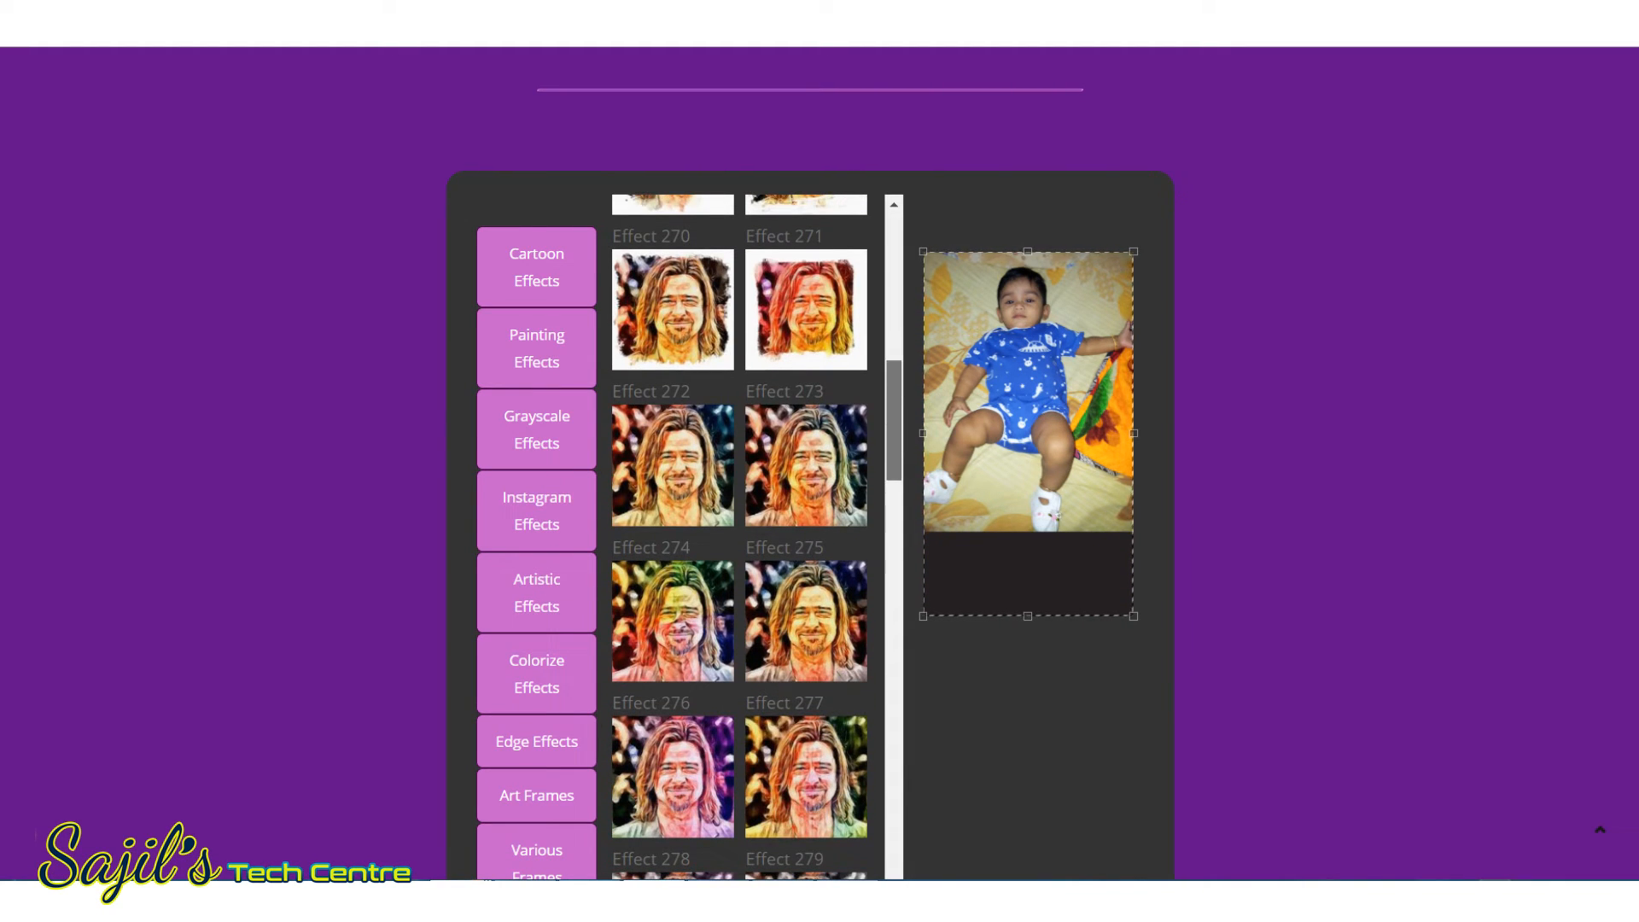
{"action": "left_click", "coordinate": [673, 621]}
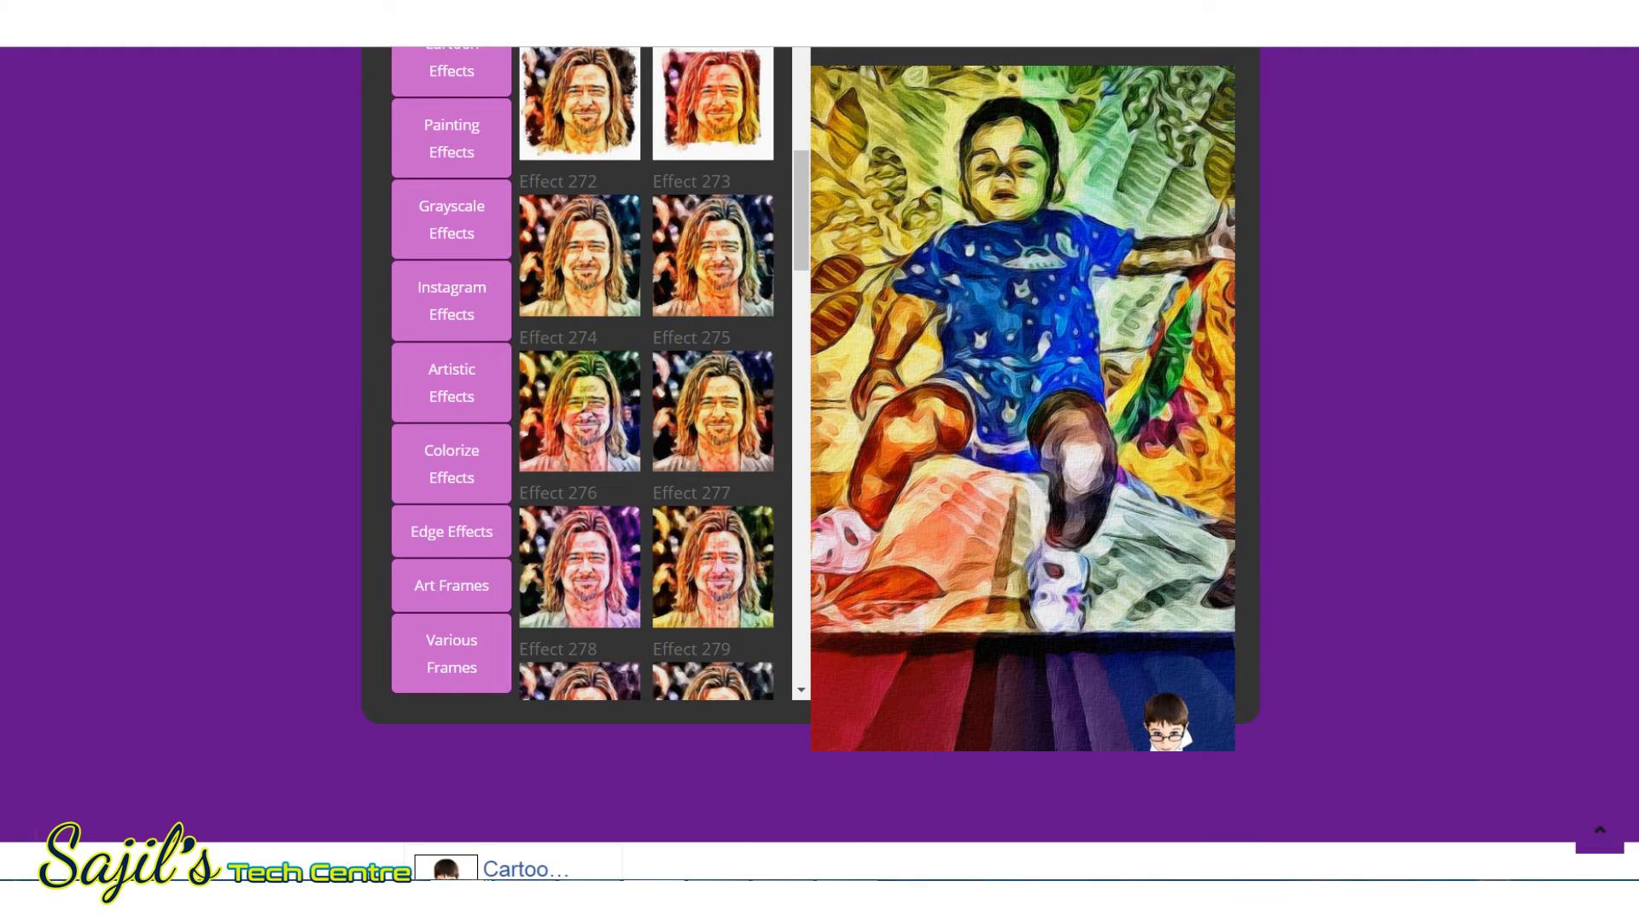
- Open the cartoonized picture in the Cartoonize Image Editor and save it to the computer
{"action": "scroll", "coordinate": [820, 461], "scroll_direction": "down", "scroll_amount": 2}
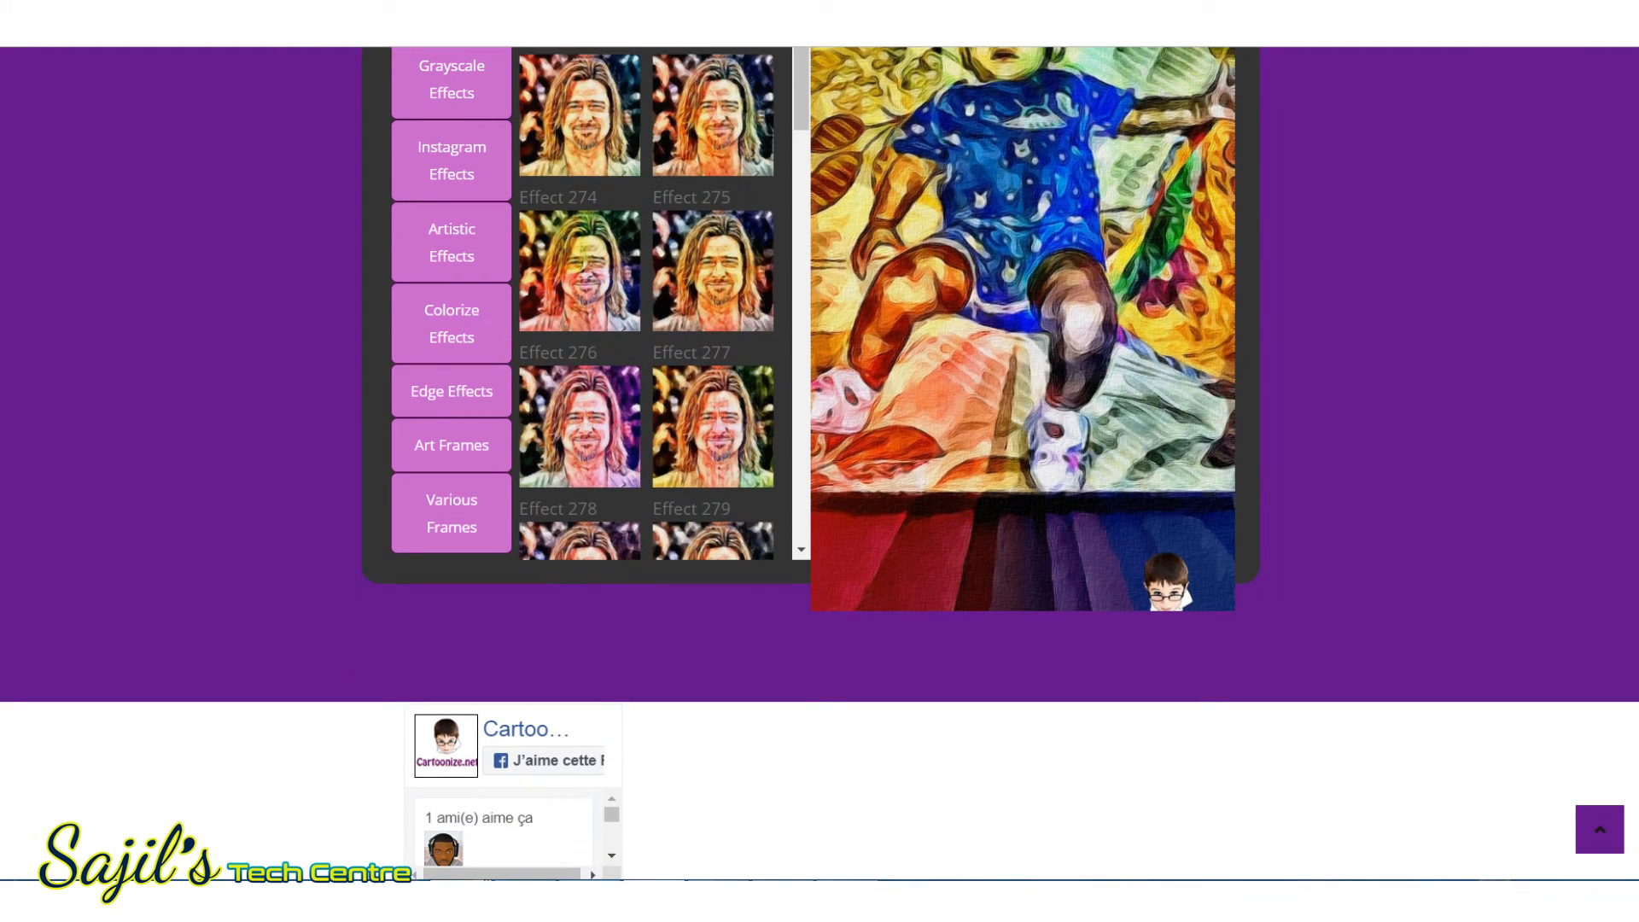
{"action": "scroll", "coordinate": [819, 461], "scroll_direction": "up", "scroll_amount": 2}
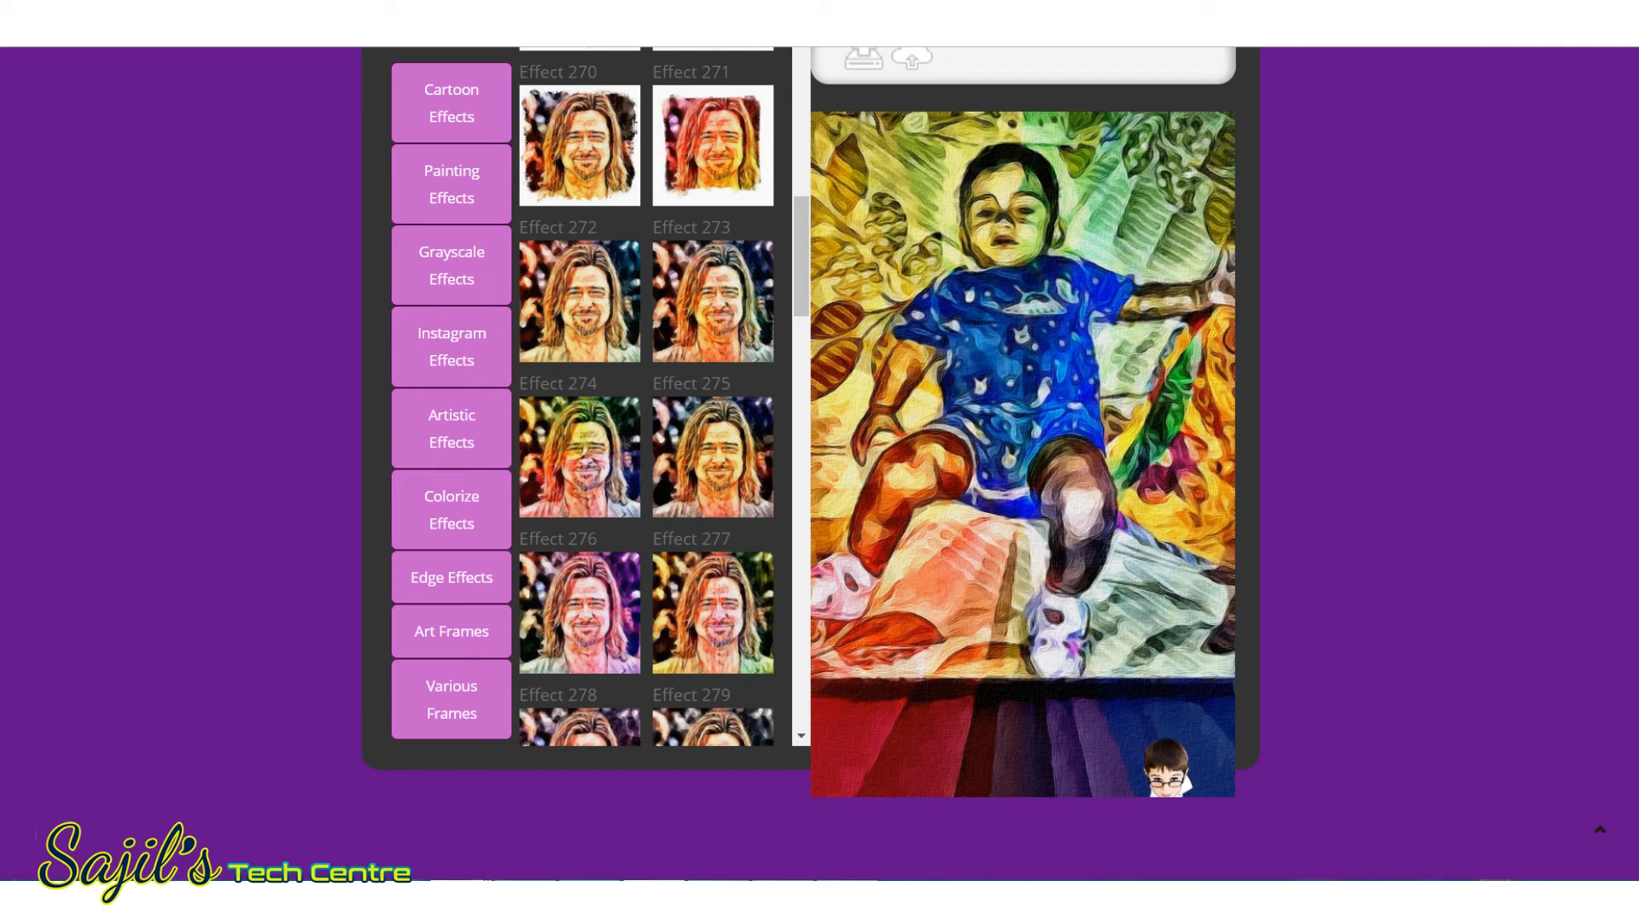
{"action": "scroll", "coordinate": [1023, 461], "scroll_direction": "up", "scroll_amount": 2}
{"action": "left_click", "coordinate": [920, 159]}
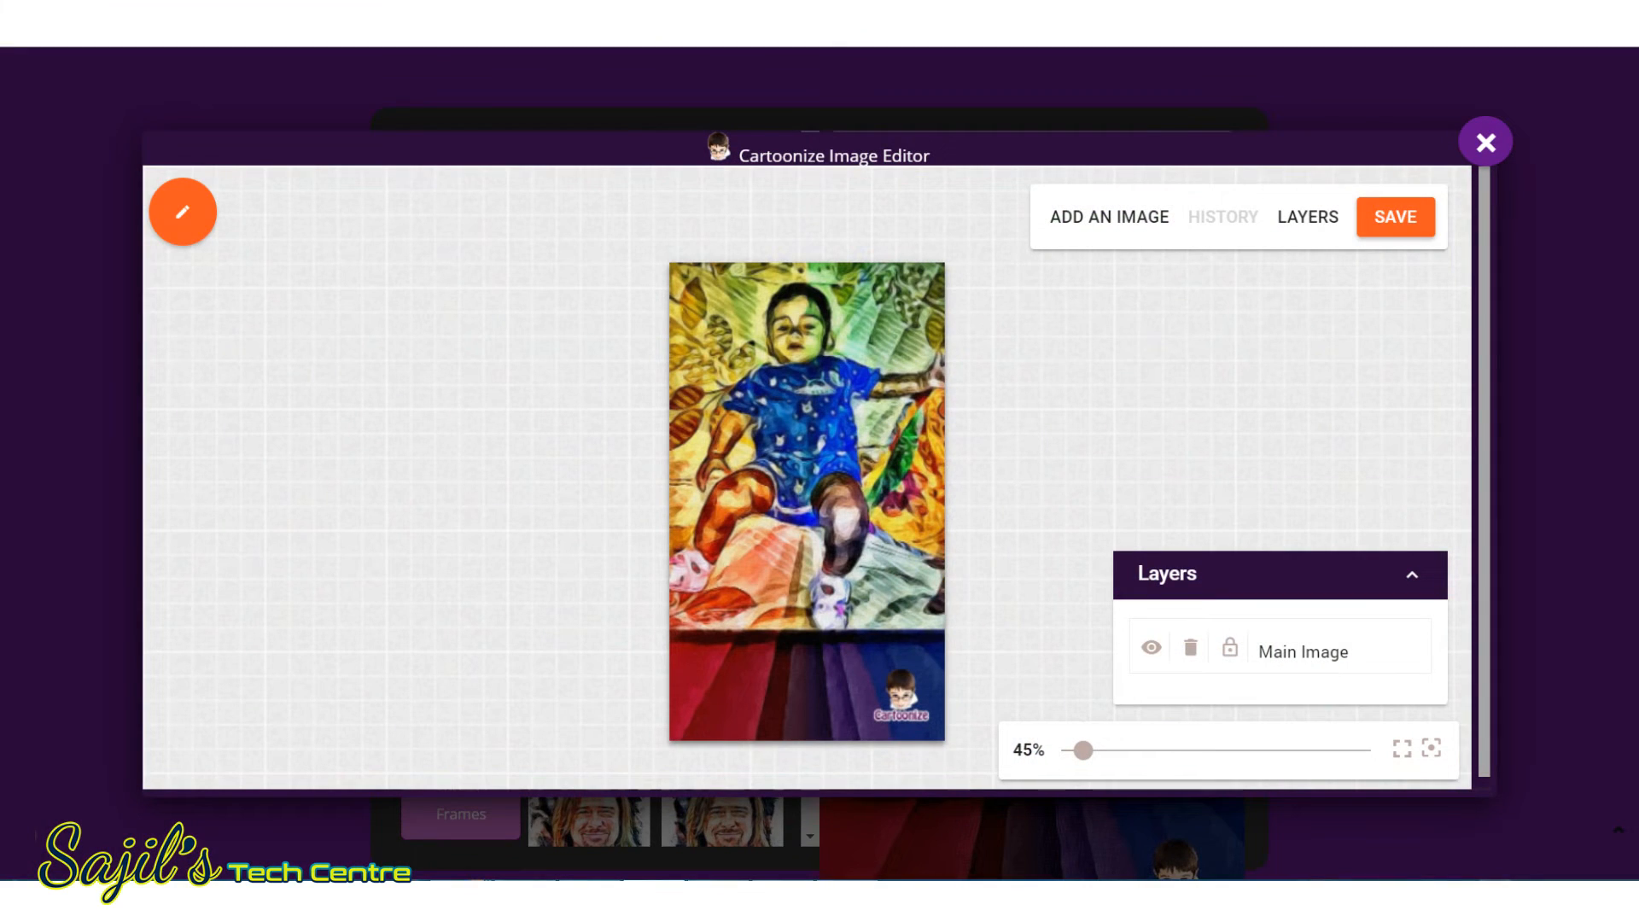
{"action": "left_click", "coordinate": [1396, 217]}
{"action": "left_click_drag", "start_coordinate": [888, 536], "coordinate": [944, 536]}
{"action": "left_click", "coordinate": [816, 586]}
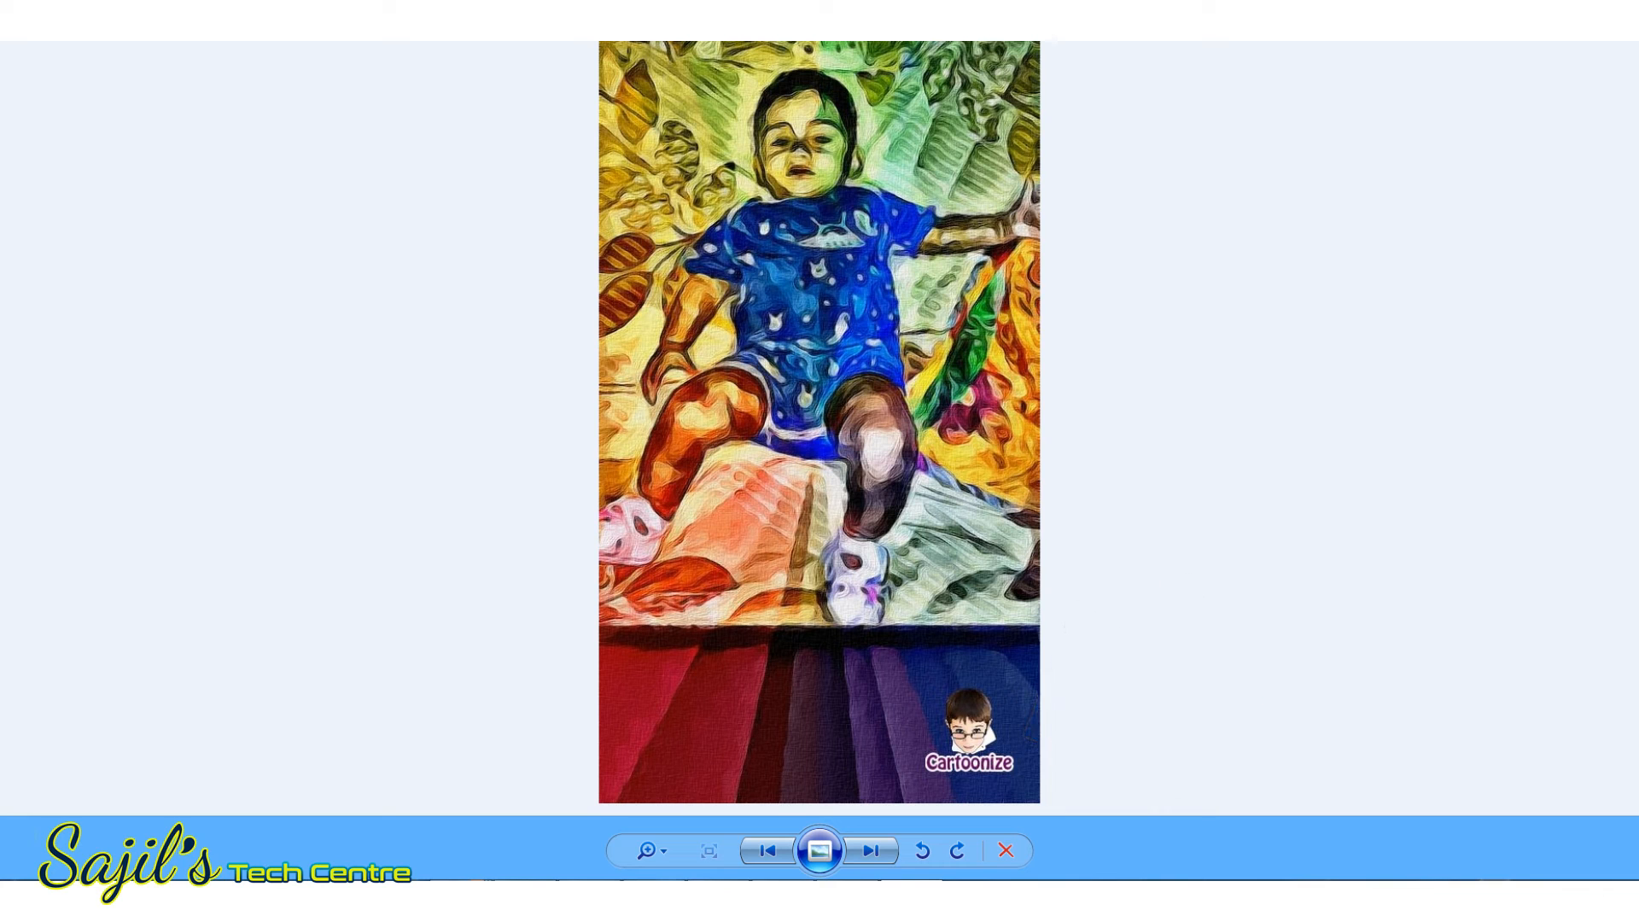
- Switch to Photoshop and open the downloaded cartoon image
{"action": "left_click", "coordinate": [719, 899]}
{"action": "left_click", "coordinate": [17, 3]}
{"action": "left_click", "coordinate": [34, 22]}
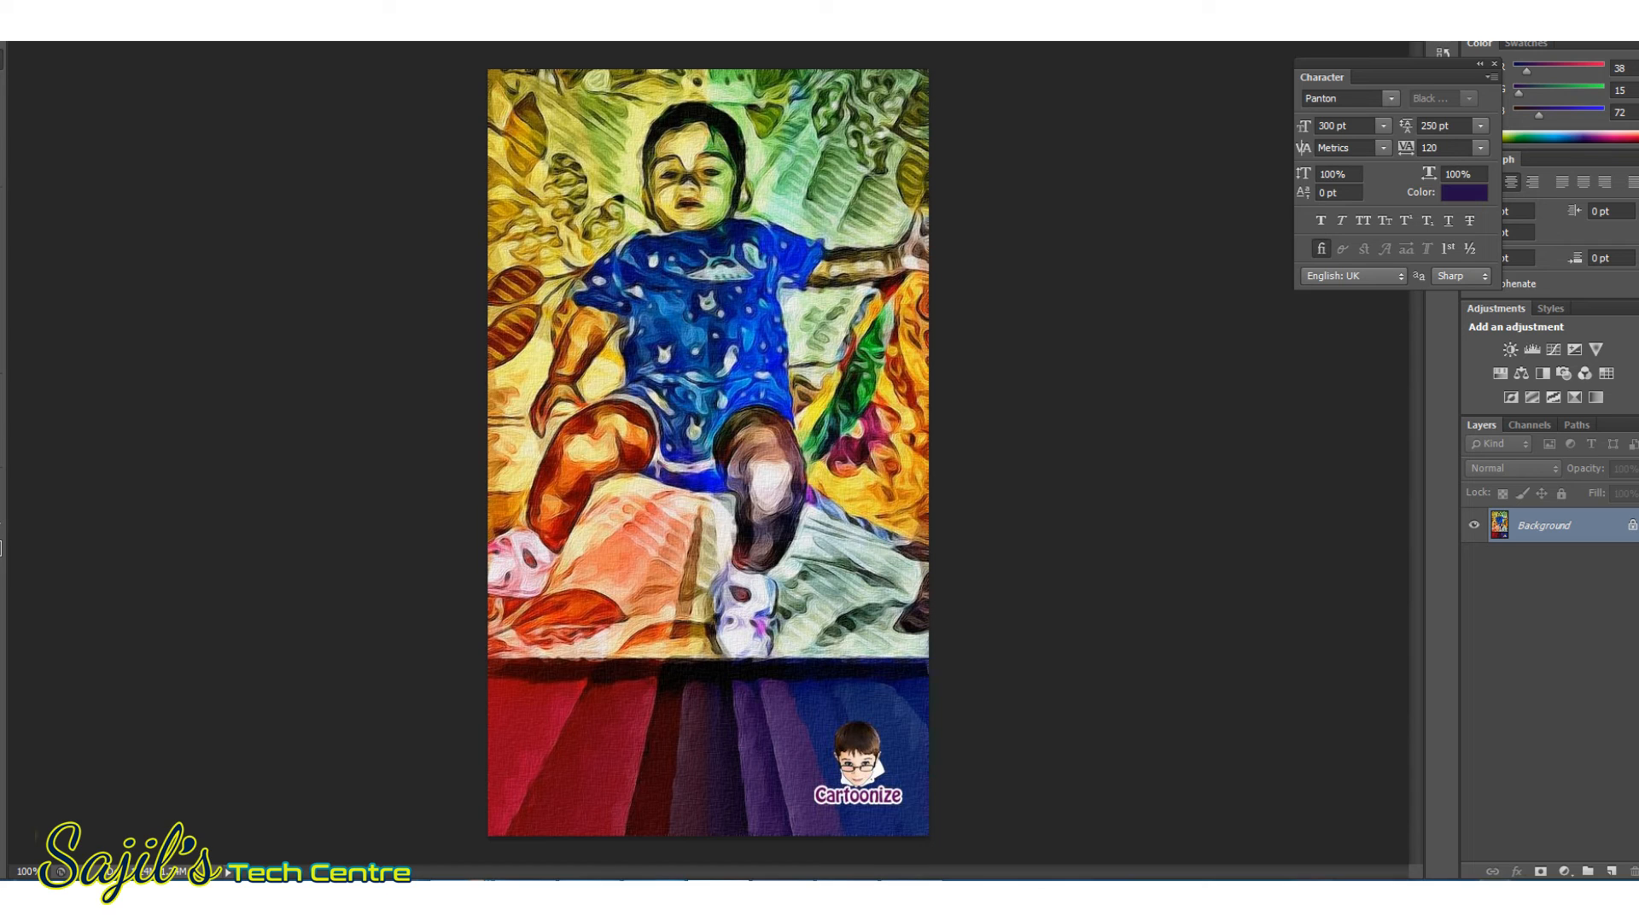
- Copy the picture area above the added strip with the logo and paste it into a new transparent 500 x 669 pixel document
{"action": "left_click_drag", "start_coordinate": [488, 70], "coordinate": [1020, 657]}
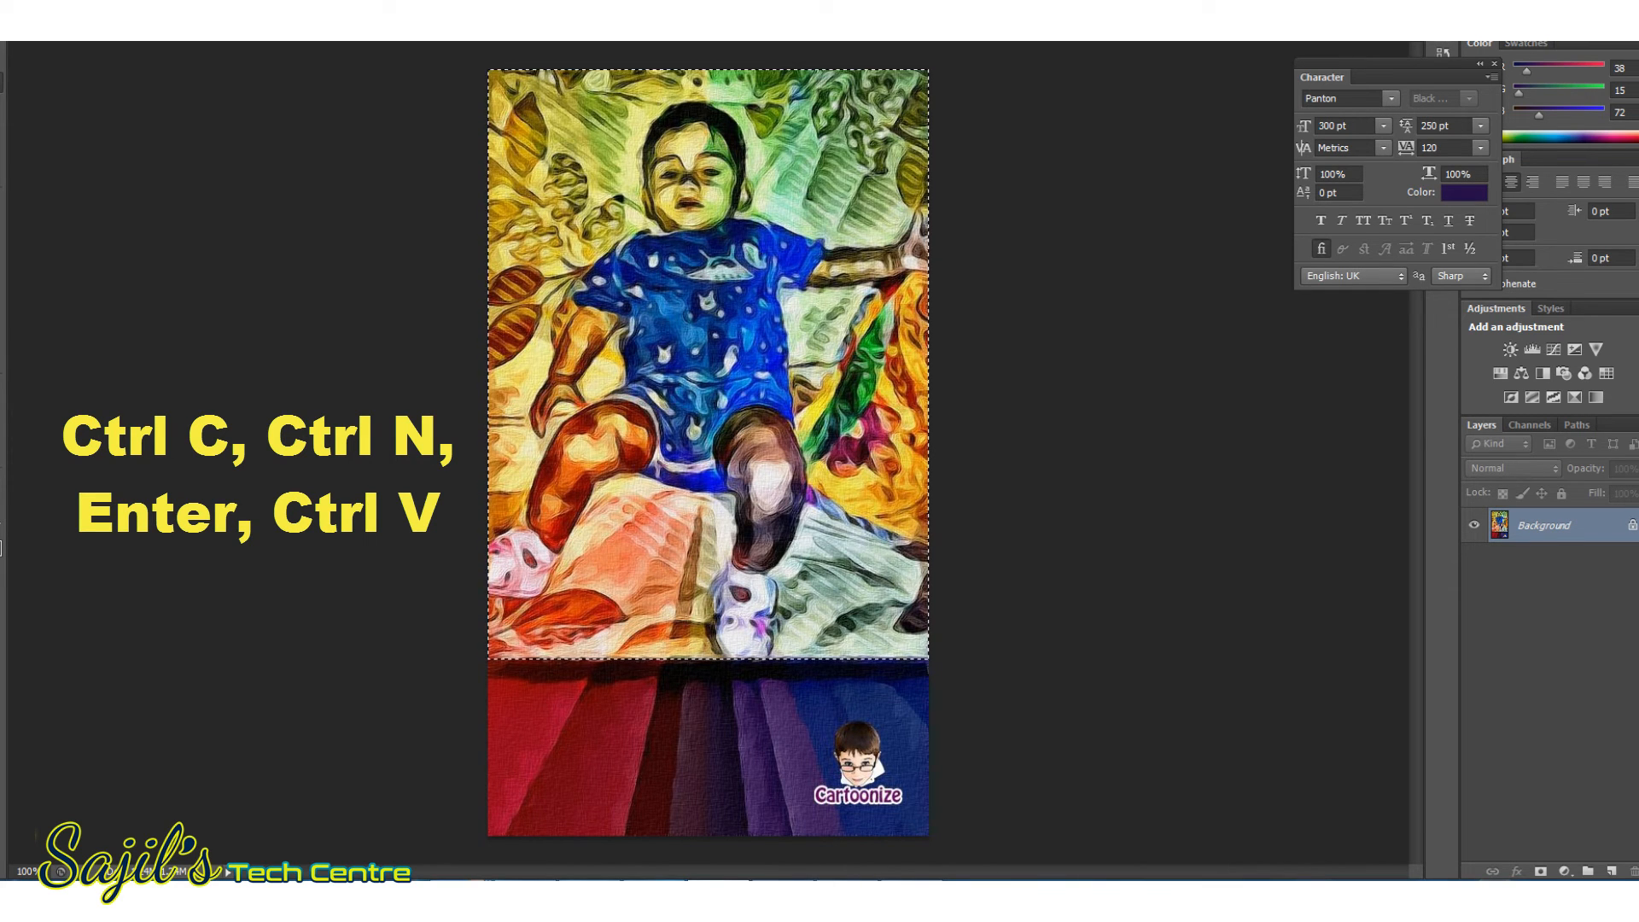
{"action": "key", "text": "ctrl+n"}
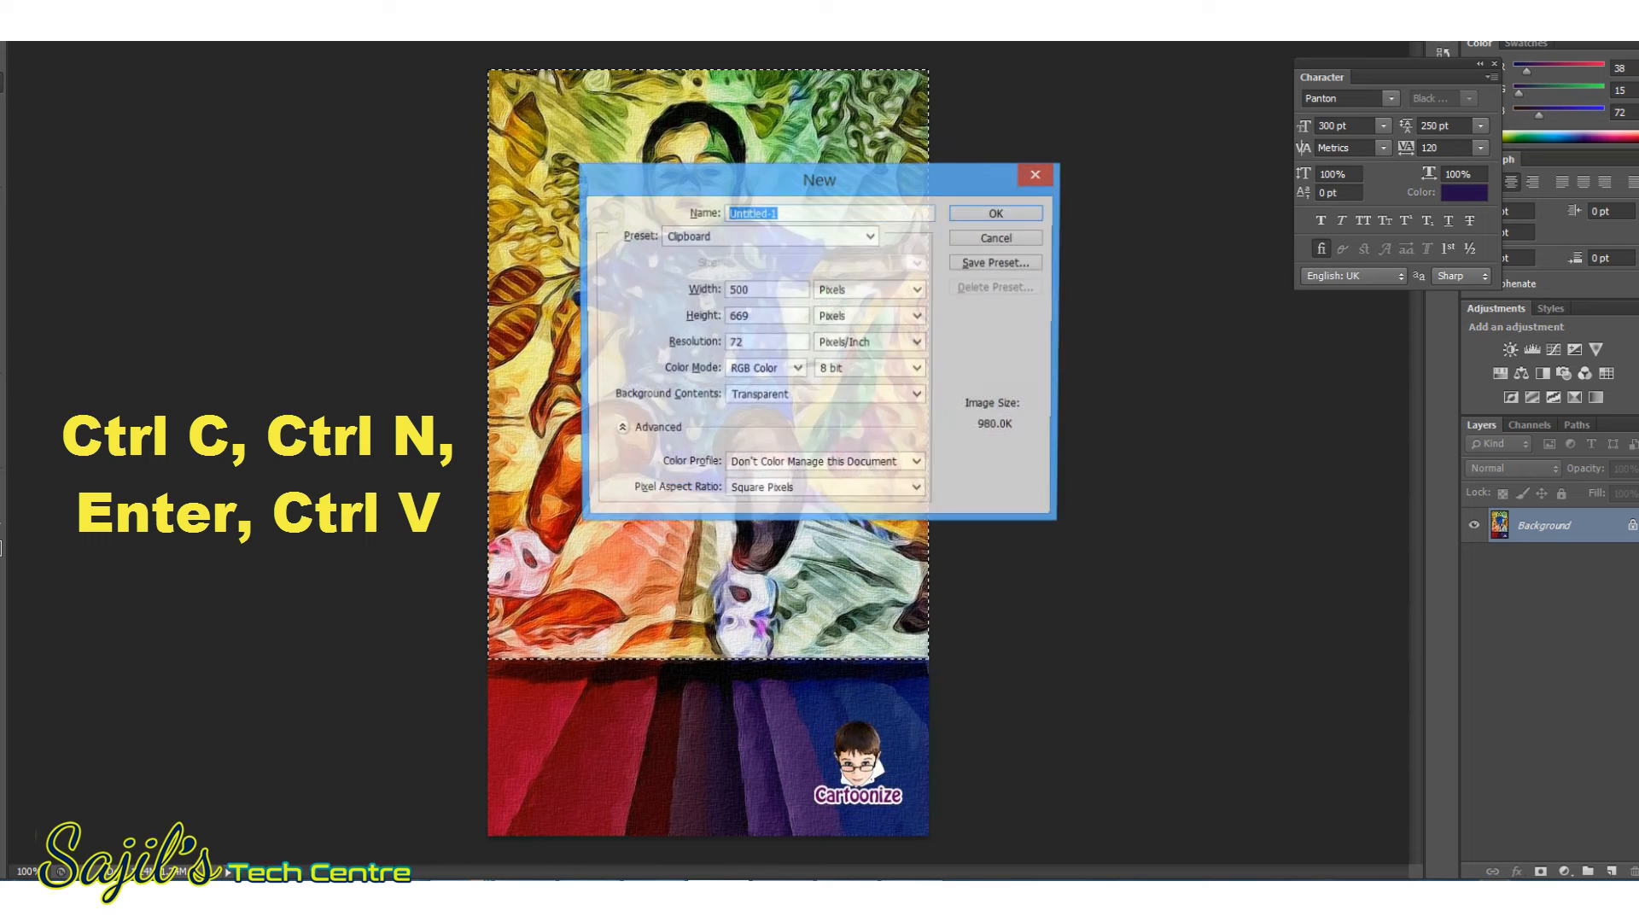
{"action": "key", "text": "Return"}
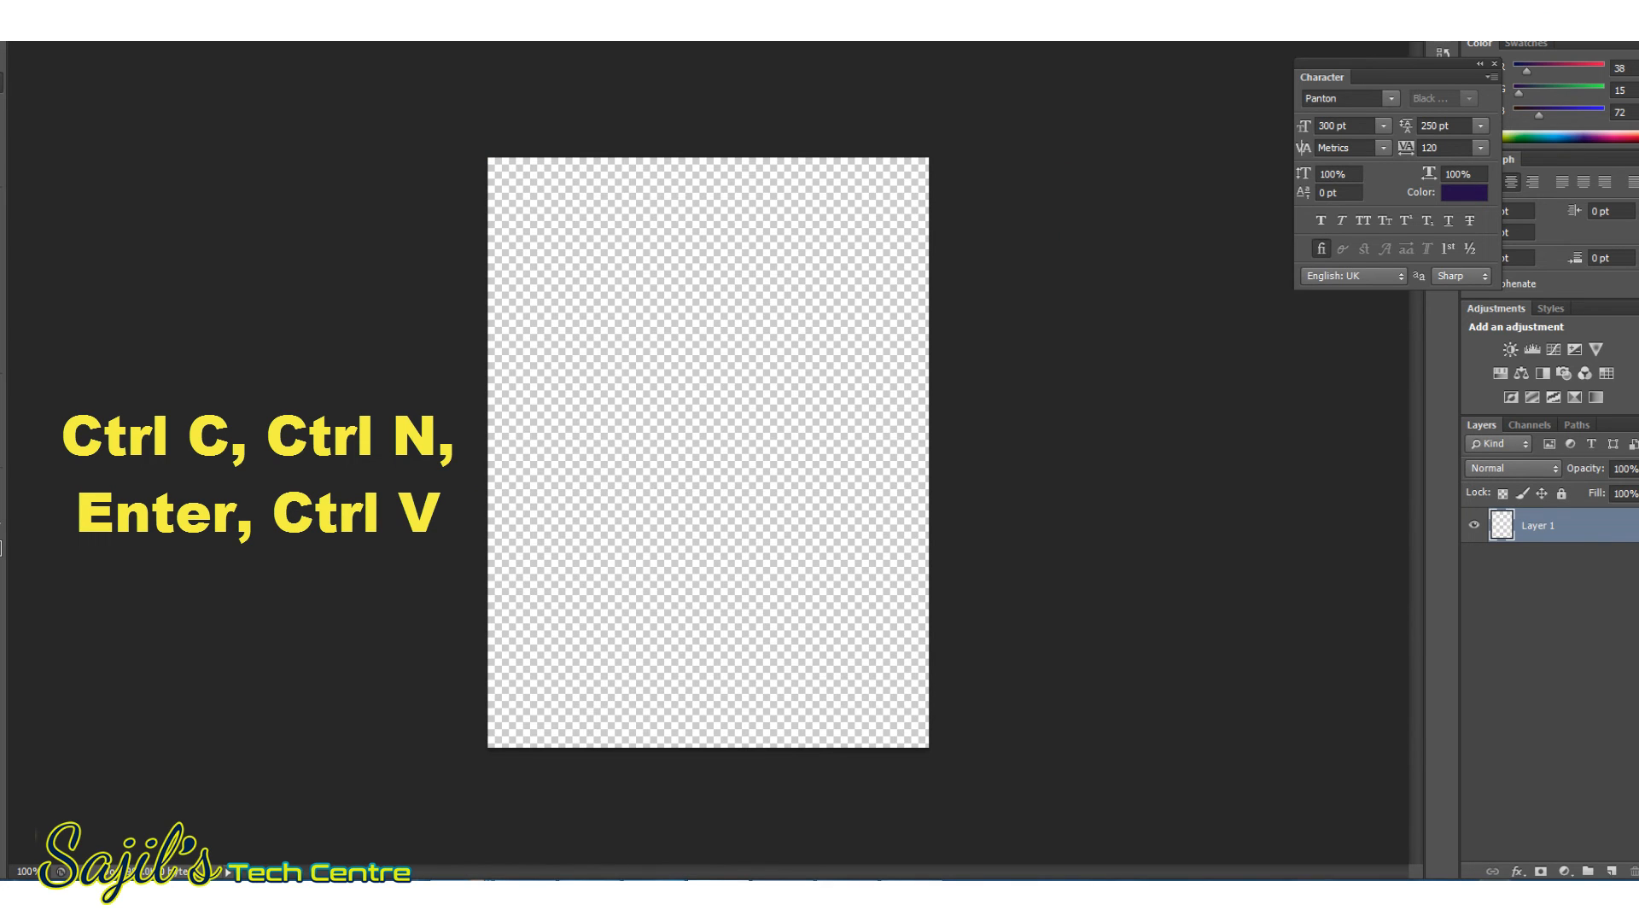
{"action": "key", "text": "ctrl+v"}
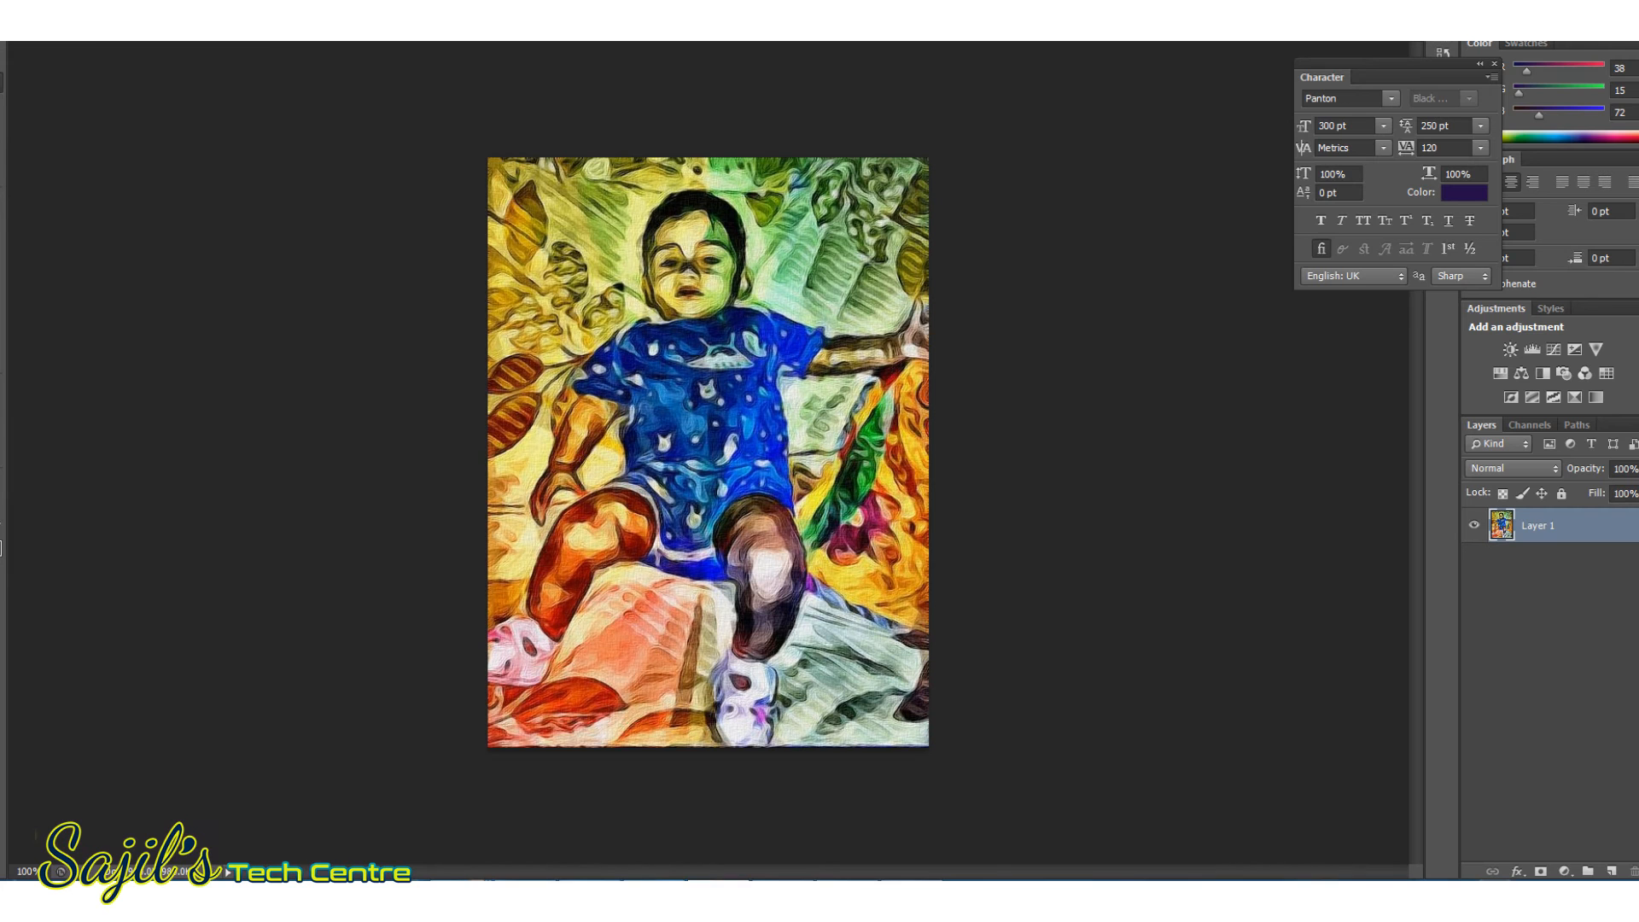
- Save the logo-free cartoon picture as a new file
{"action": "left_click", "coordinate": [18, 7]}
{"action": "left_click", "coordinate": [77, 245]}
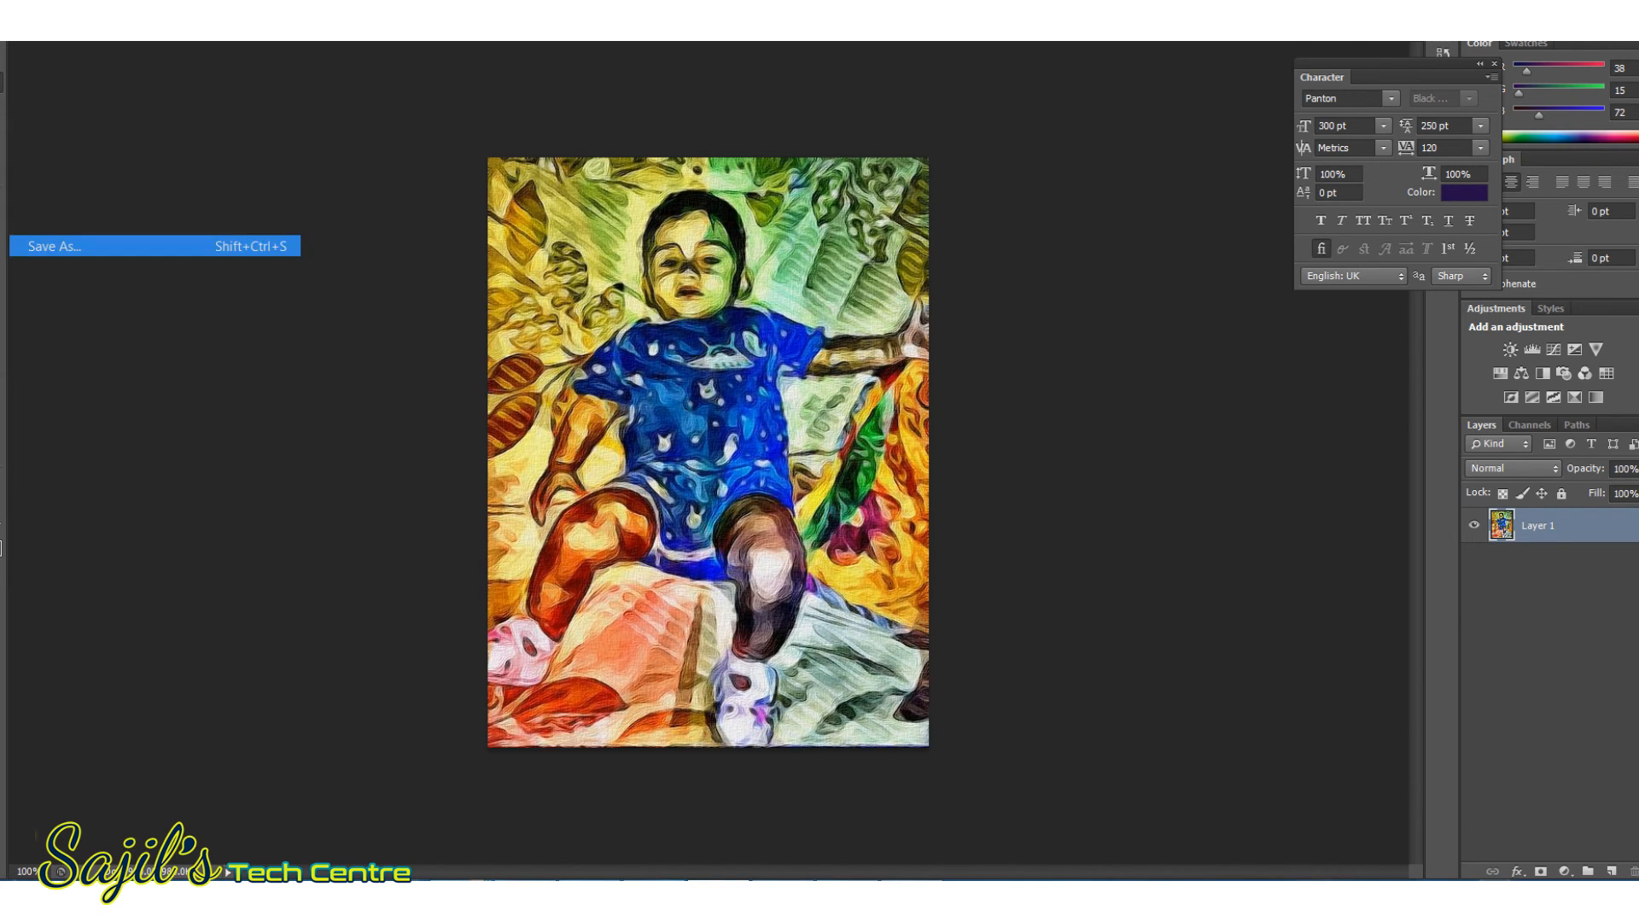
{"action": "left_click", "coordinate": [1108, 529]}
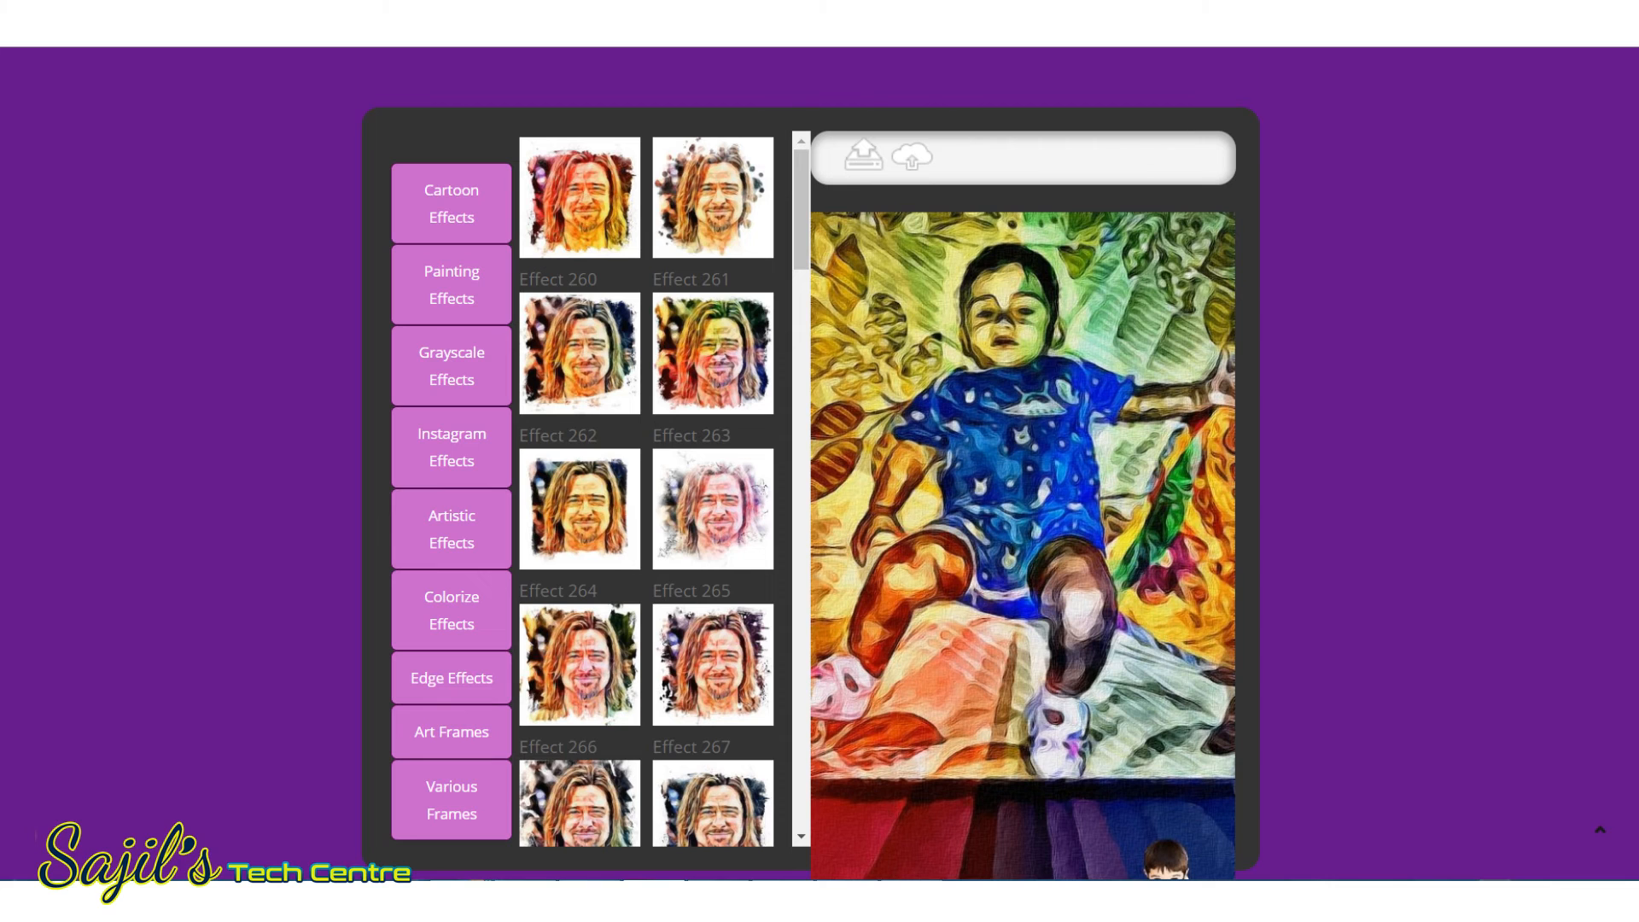
{"action": "scroll", "coordinate": [811, 512], "scroll_direction": "up", "scroll_amount": 4}
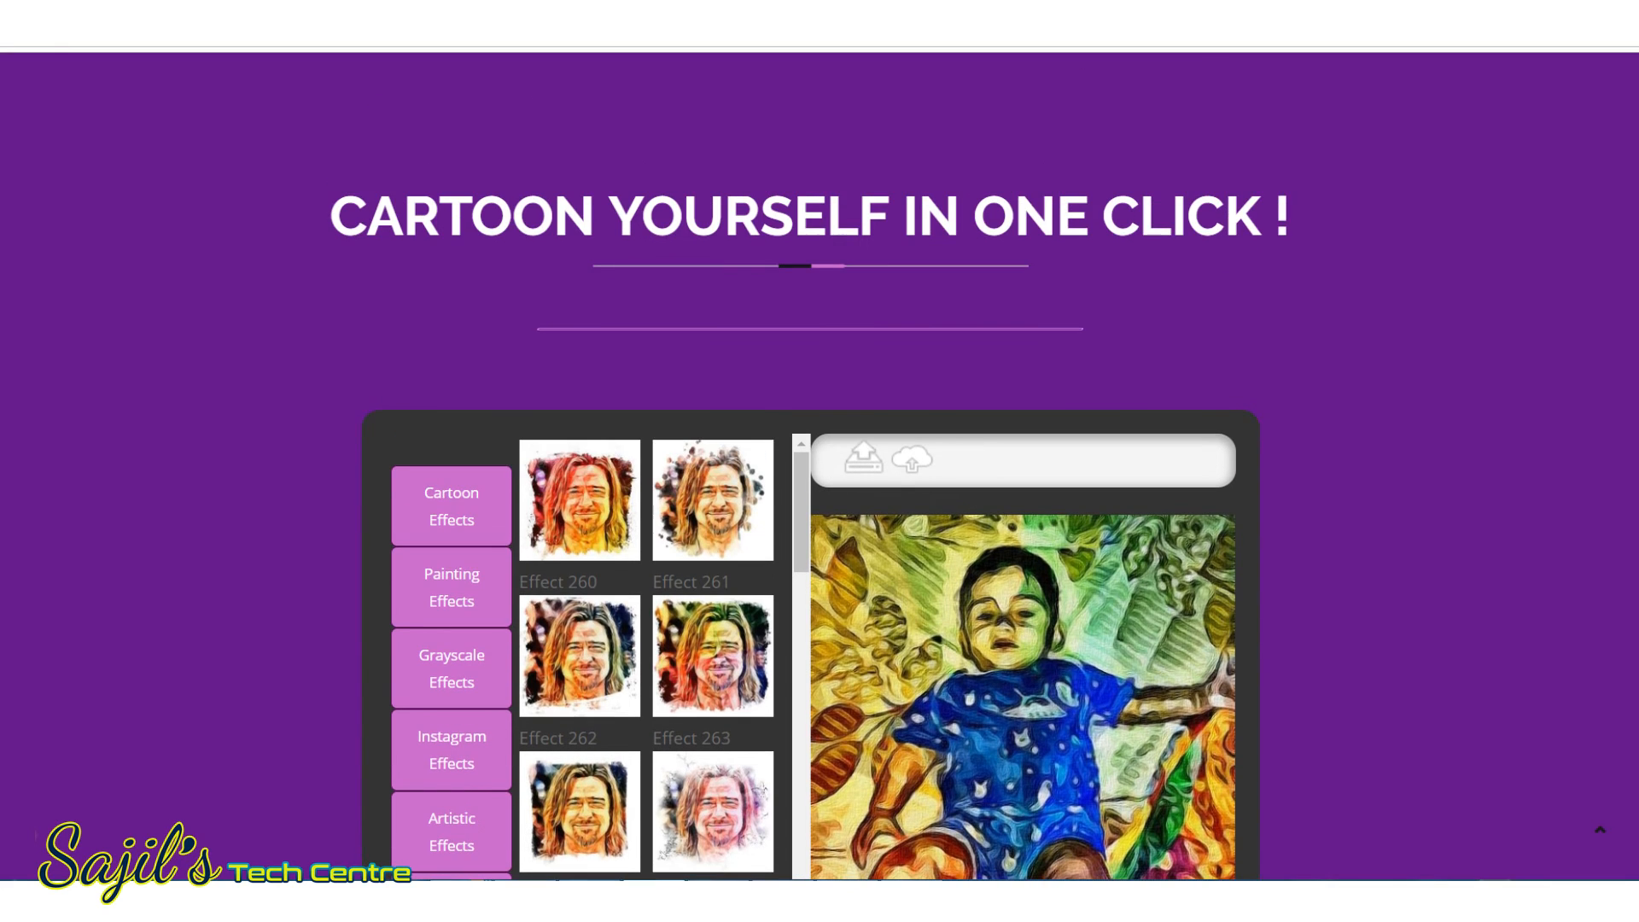
{"action": "scroll", "coordinate": [811, 461], "scroll_direction": "down", "scroll_amount": 7}
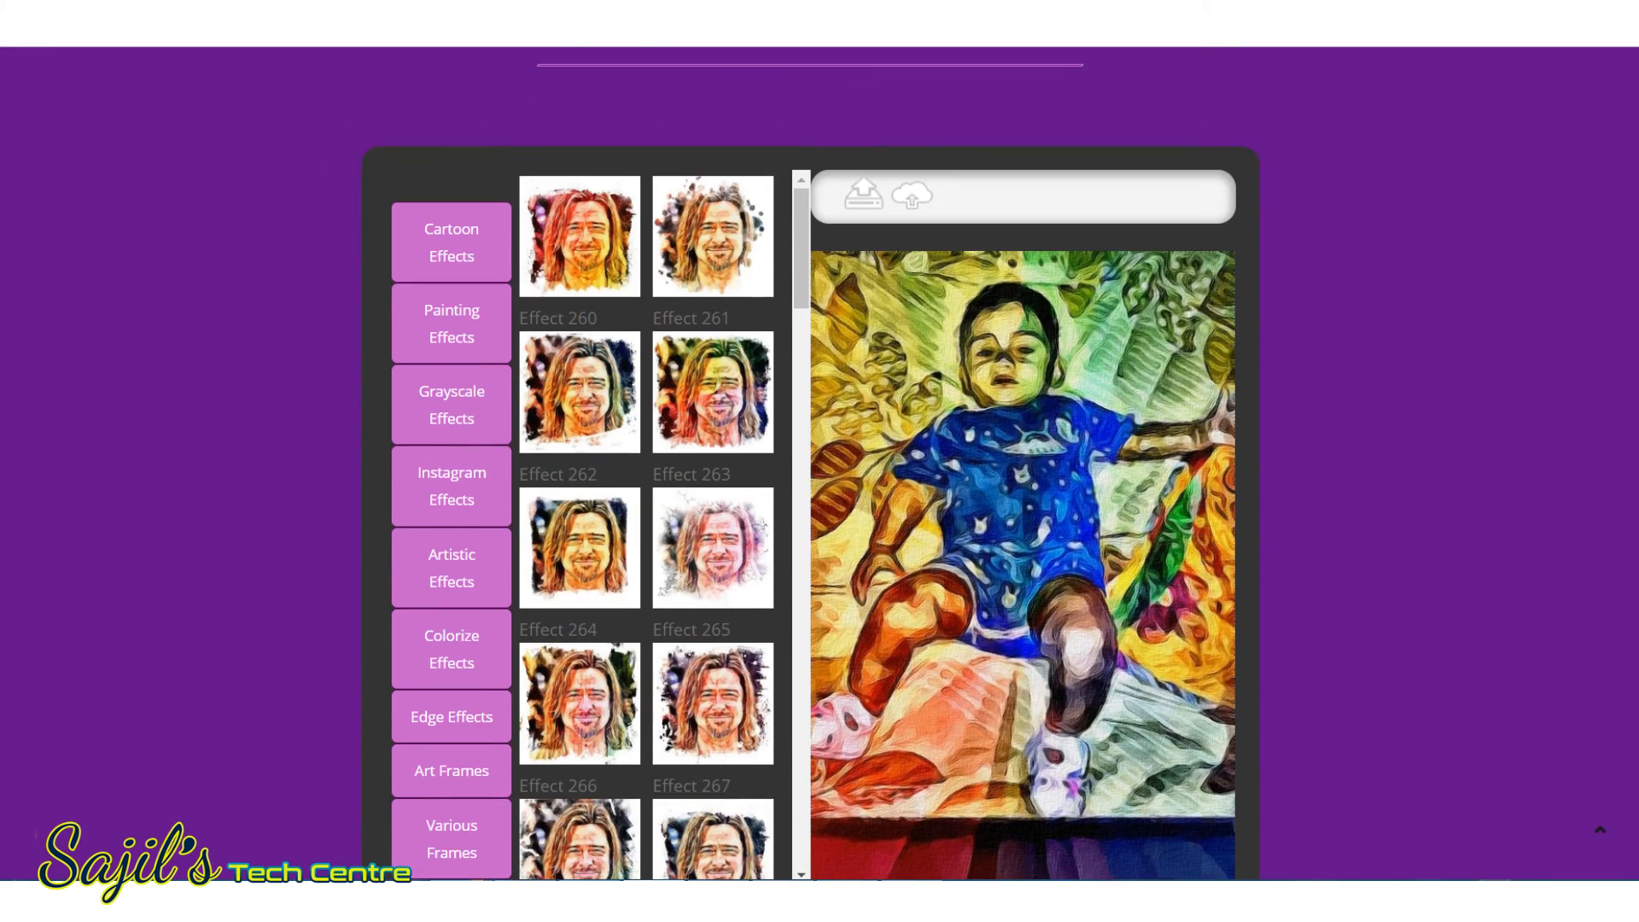
{"action": "scroll", "coordinate": [811, 461], "scroll_direction": "up", "scroll_amount": 2}
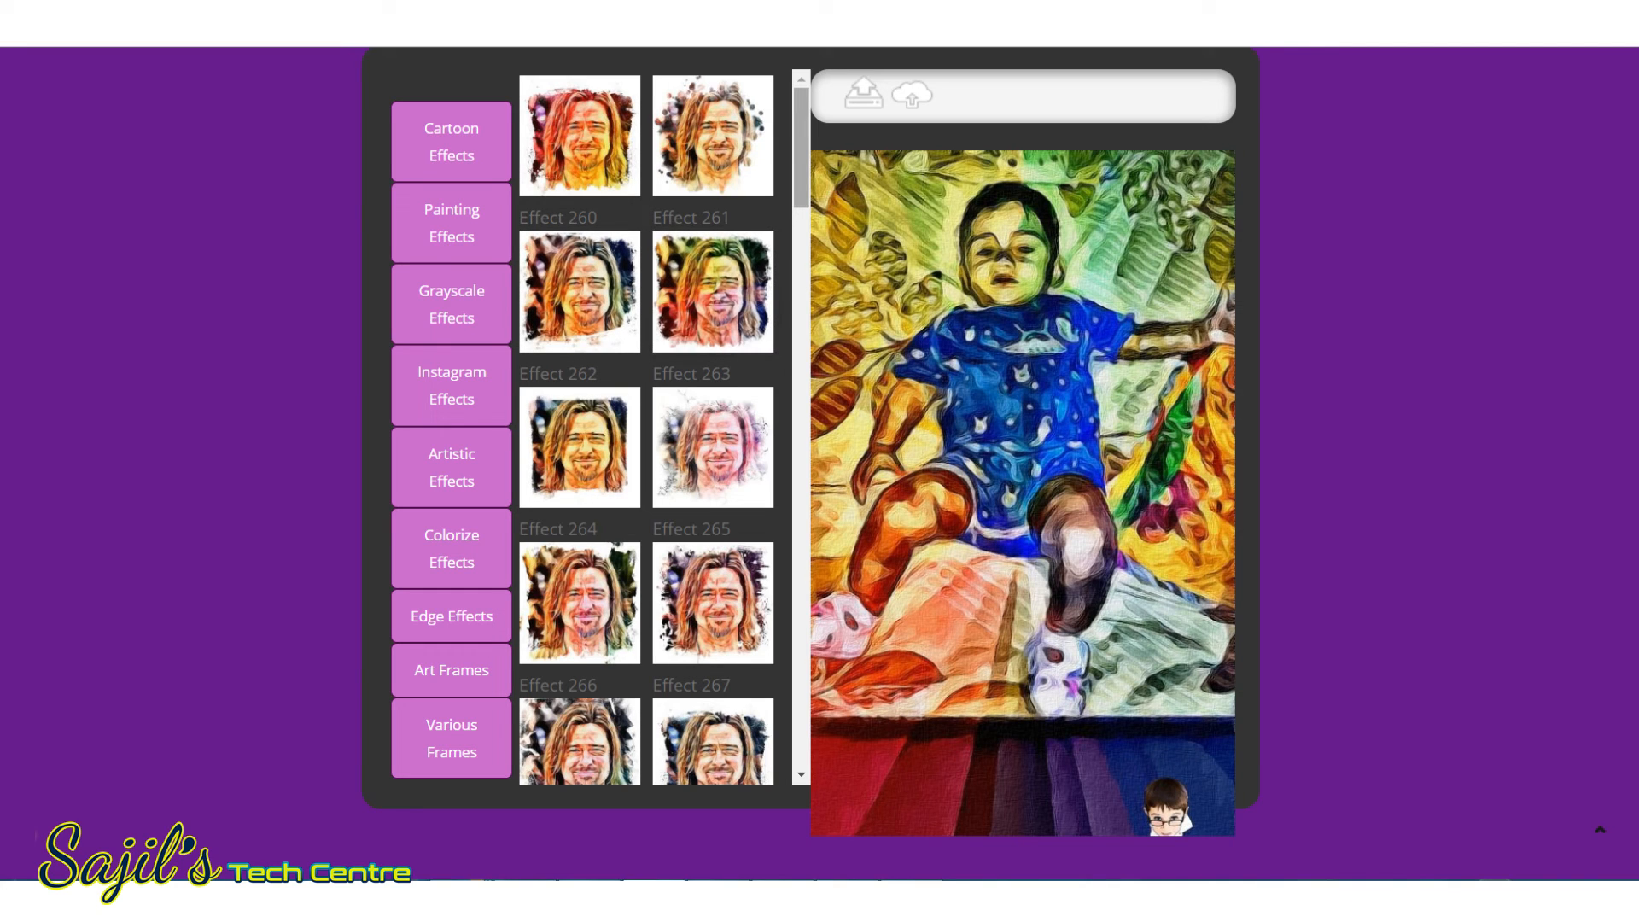
{"action": "scroll", "coordinate": [646, 427], "scroll_direction": "down", "scroll_amount": 13}
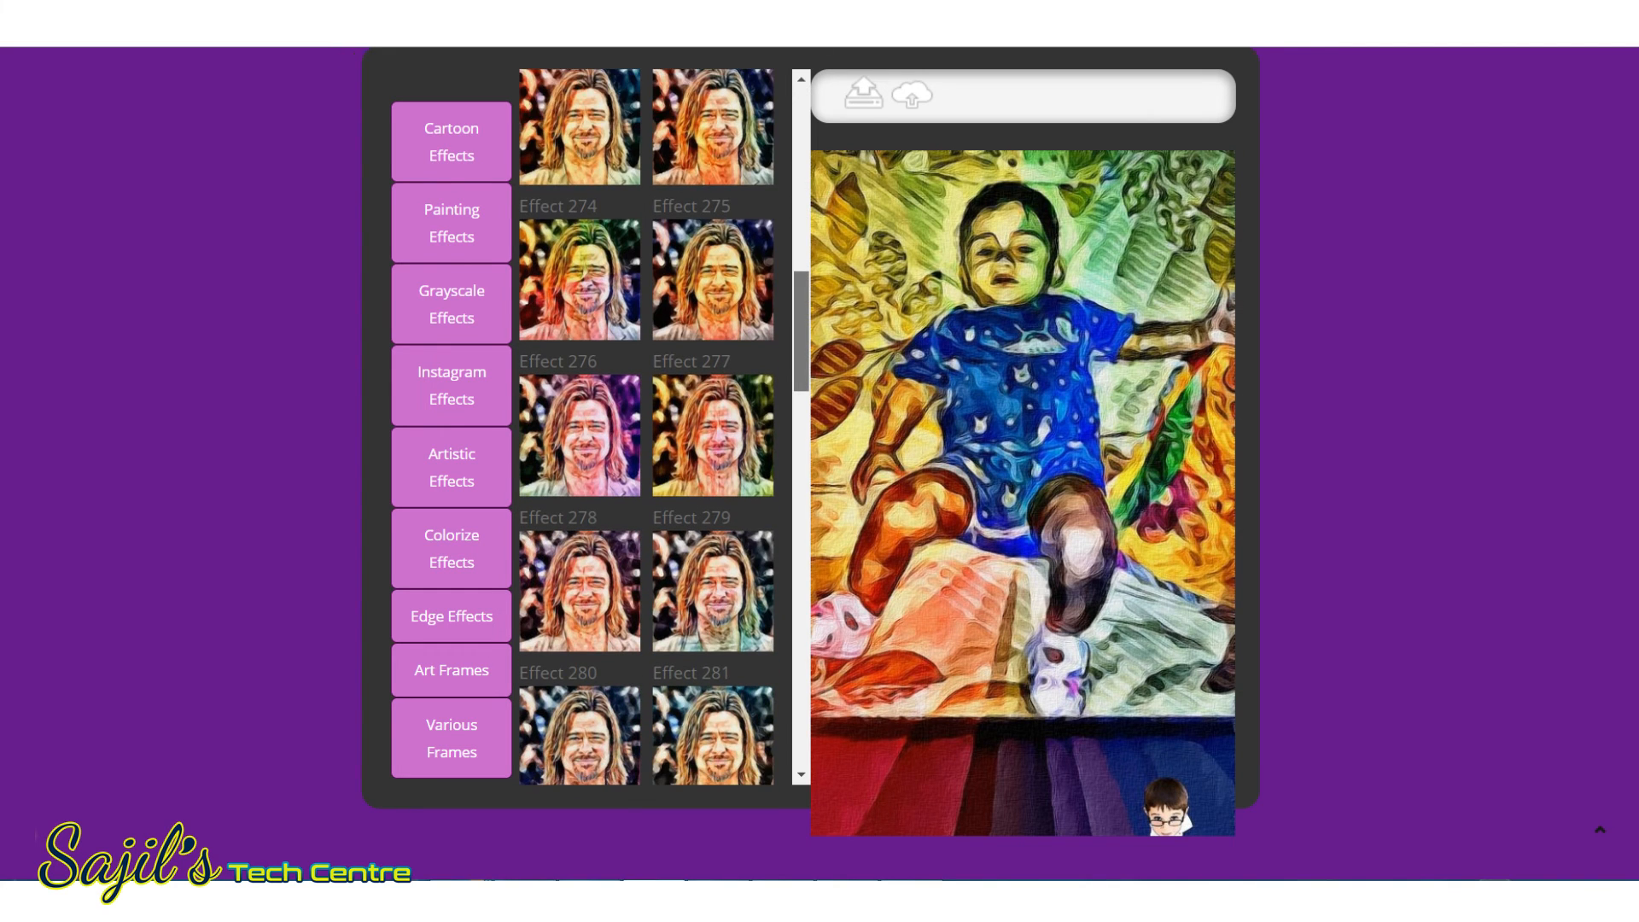
{"action": "scroll", "coordinate": [646, 428], "scroll_direction": "up", "scroll_amount": 13}
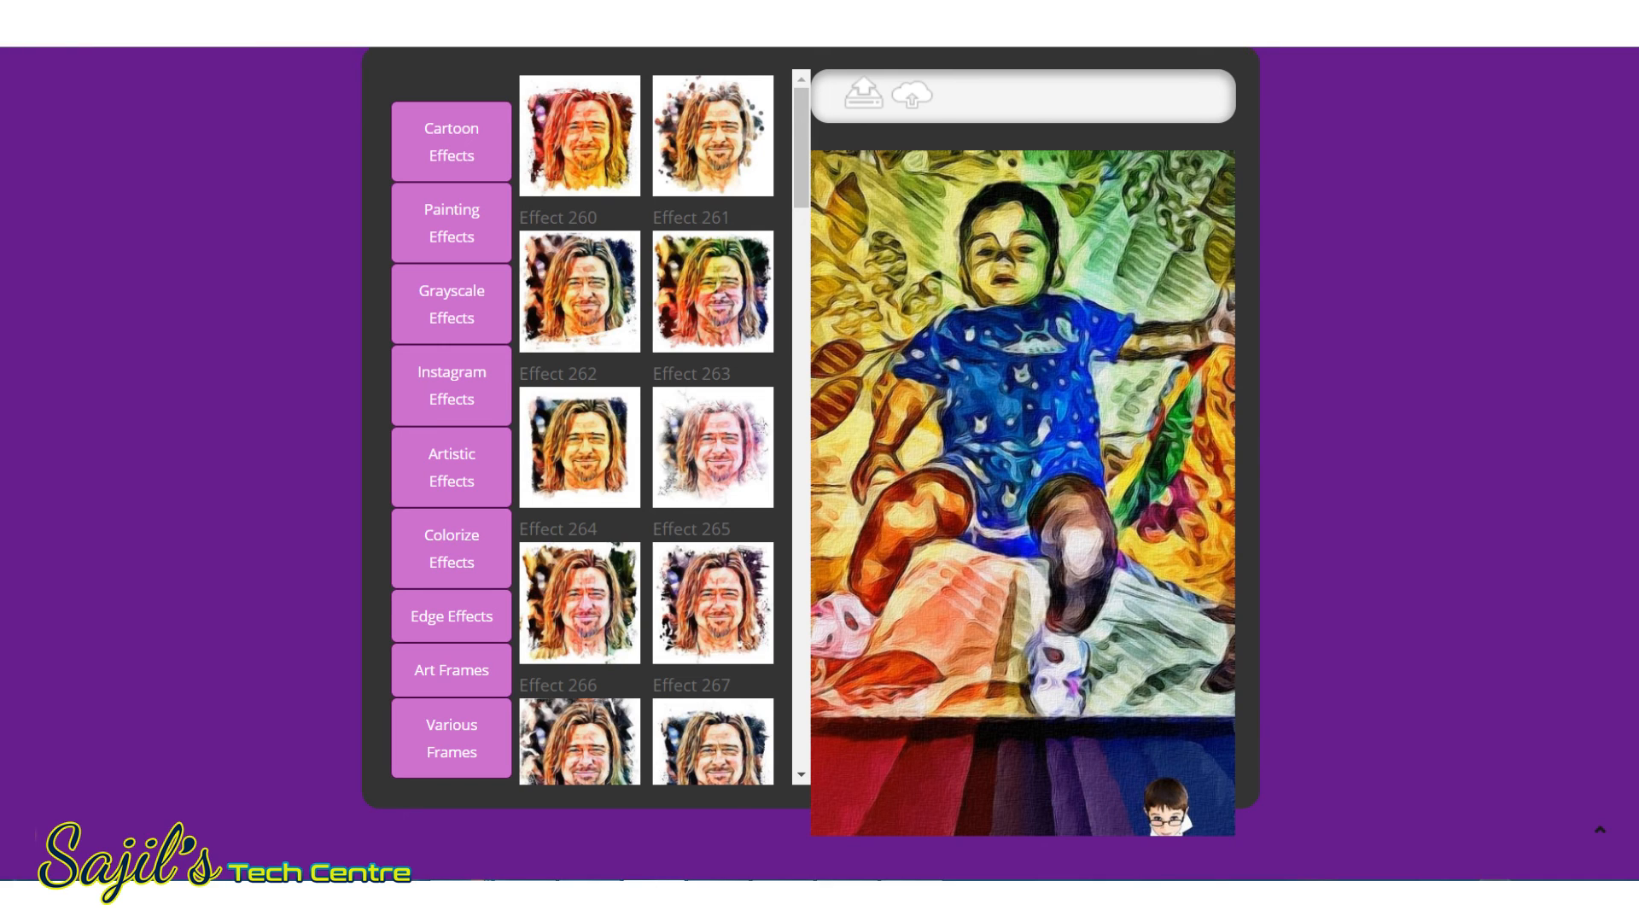
{"action": "scroll", "coordinate": [820, 461], "scroll_direction": "up", "scroll_amount": 3}
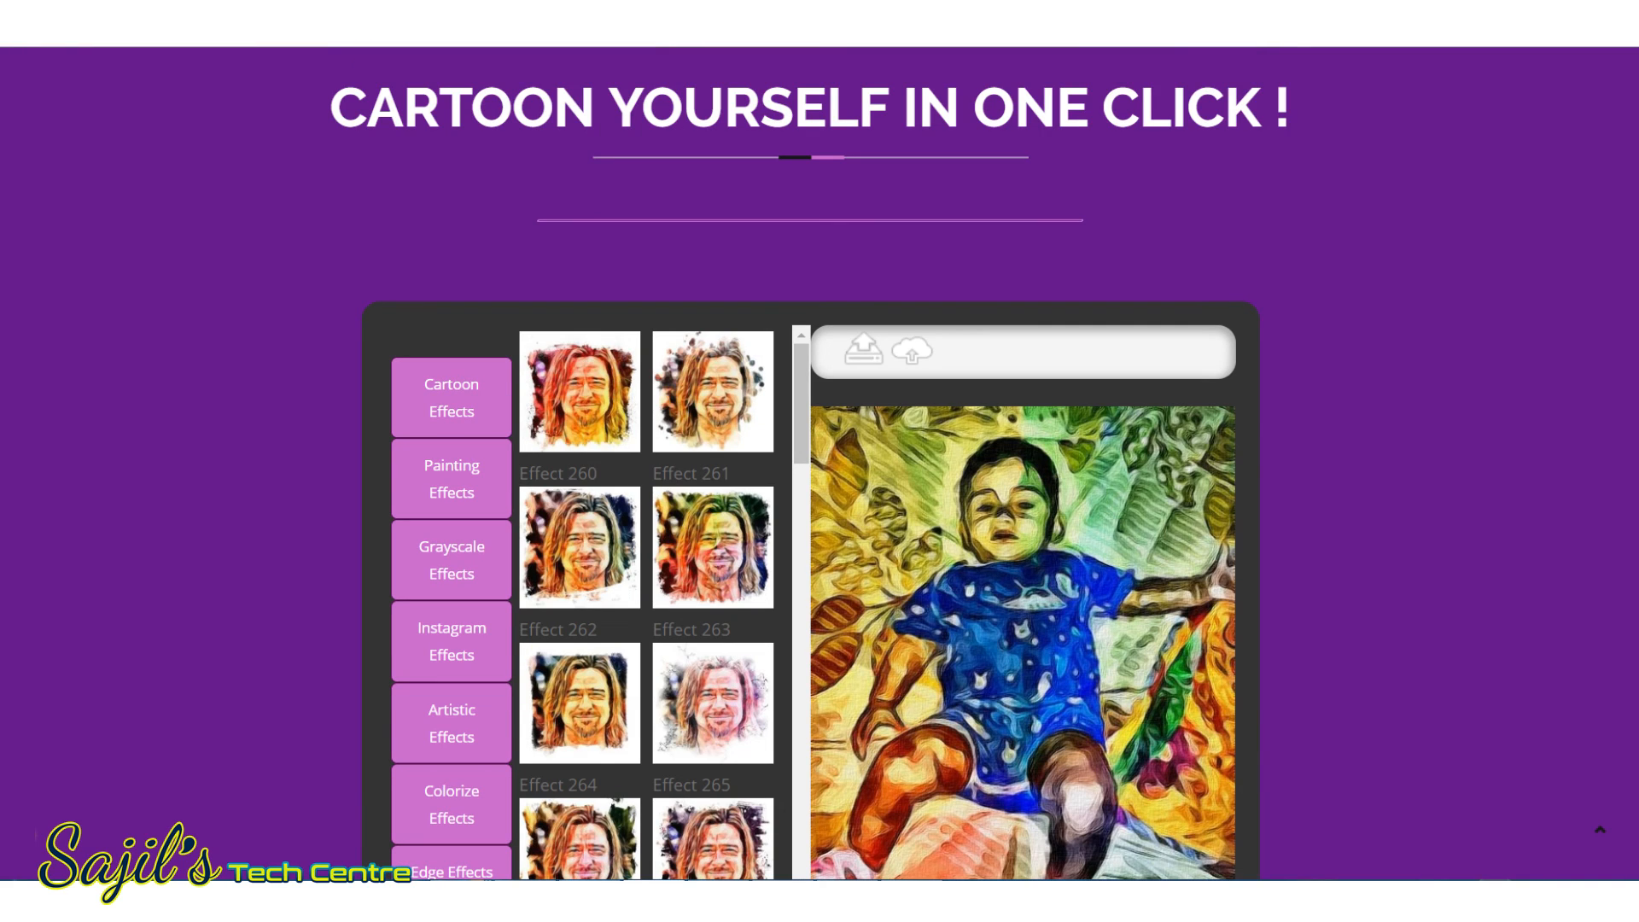